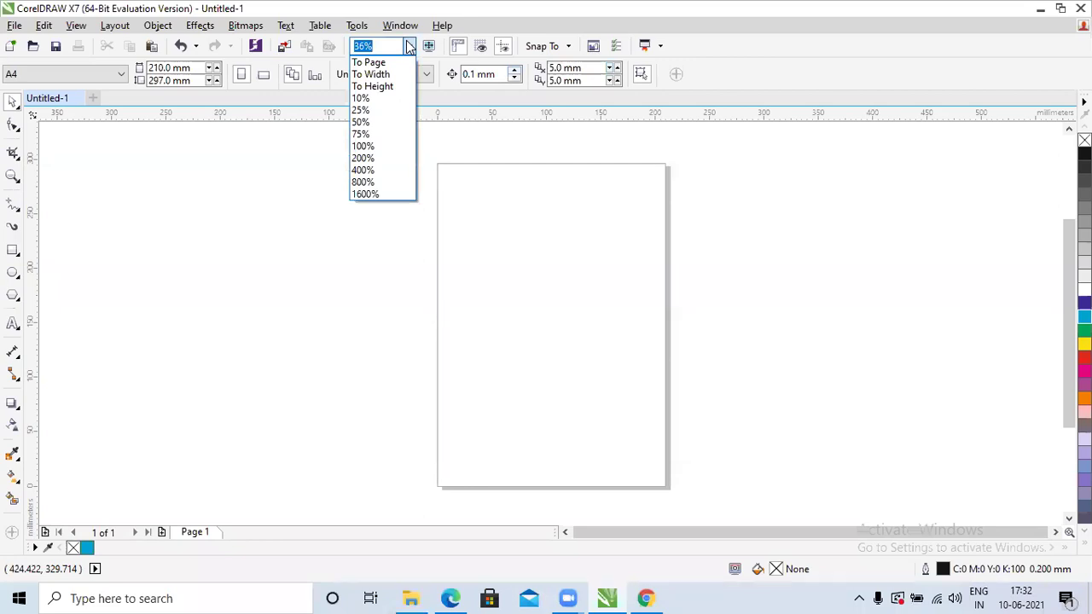
- Open the Welcome Screen and return to the Untitled-1 drawing
{"action": "left_click", "coordinate": [410, 47]}
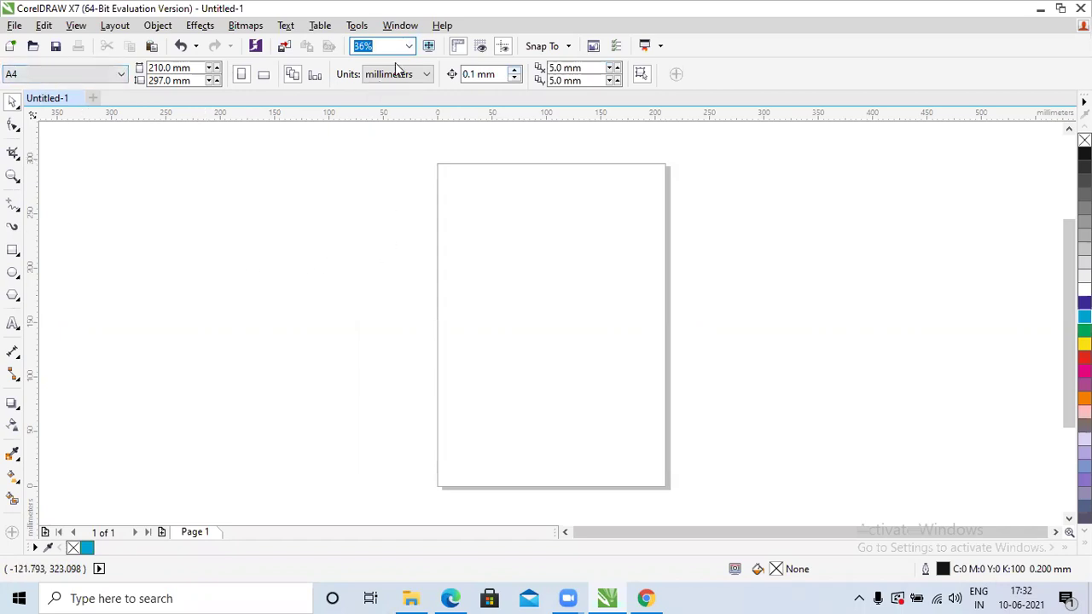
{"action": "left_click", "coordinate": [398, 28]}
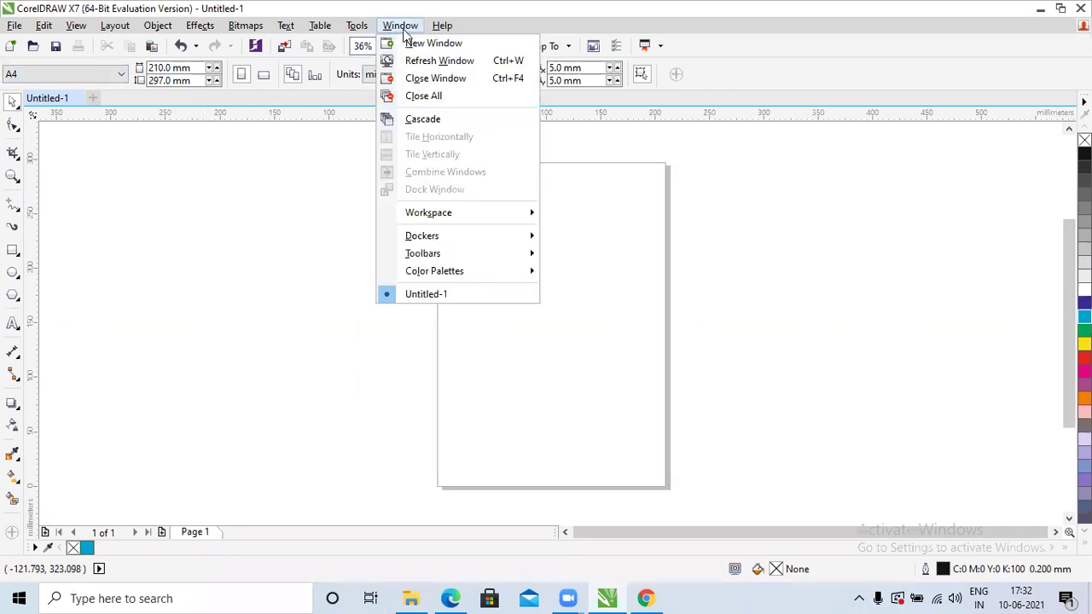
{"action": "key", "text": "Right"}
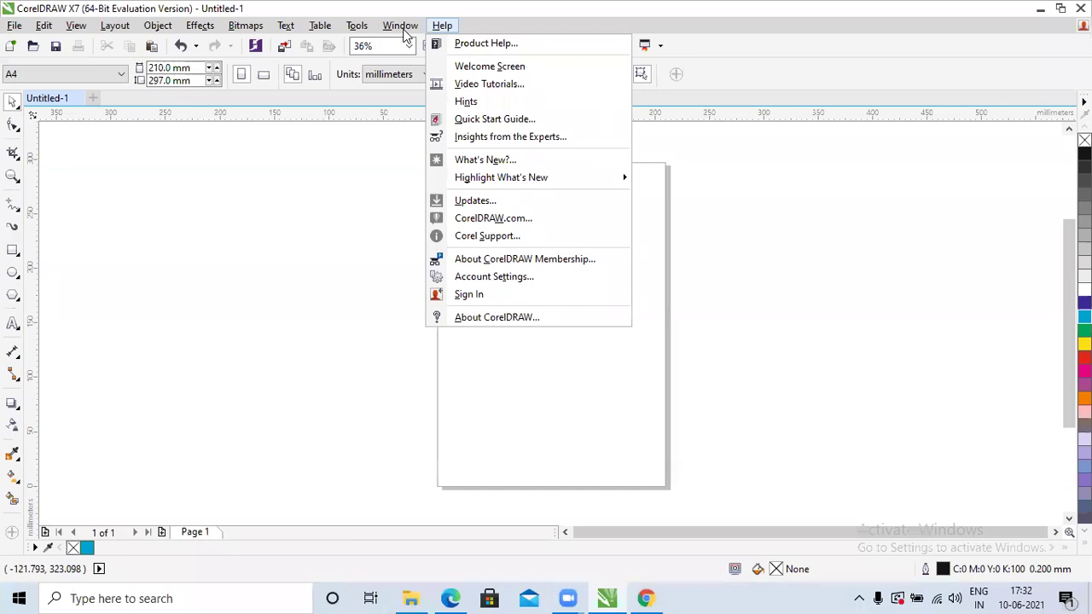
{"action": "left_click", "coordinate": [468, 72]}
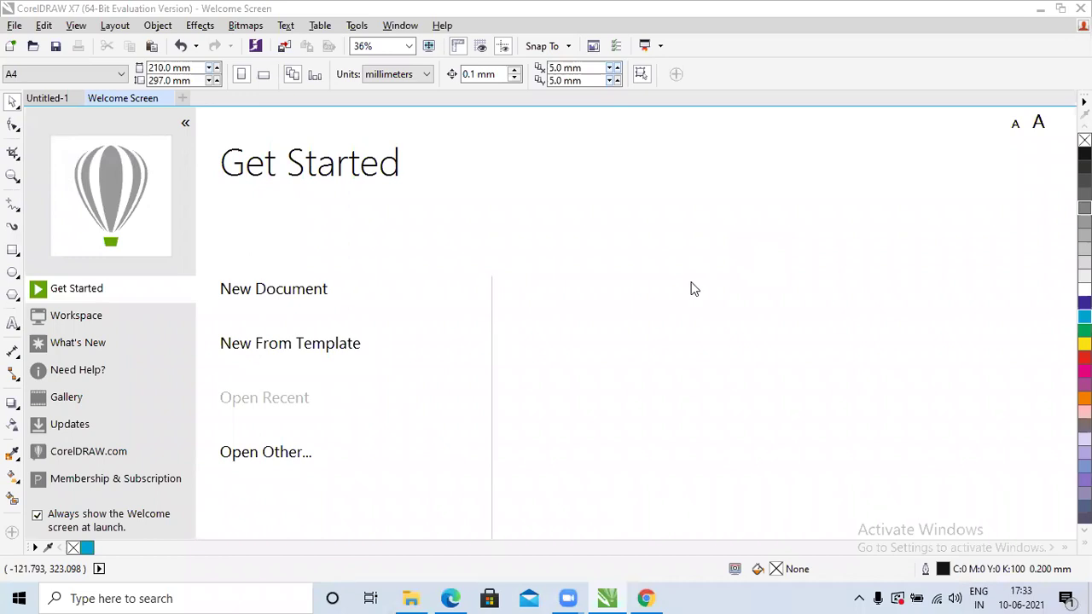
{"action": "left_click", "coordinate": [47, 97]}
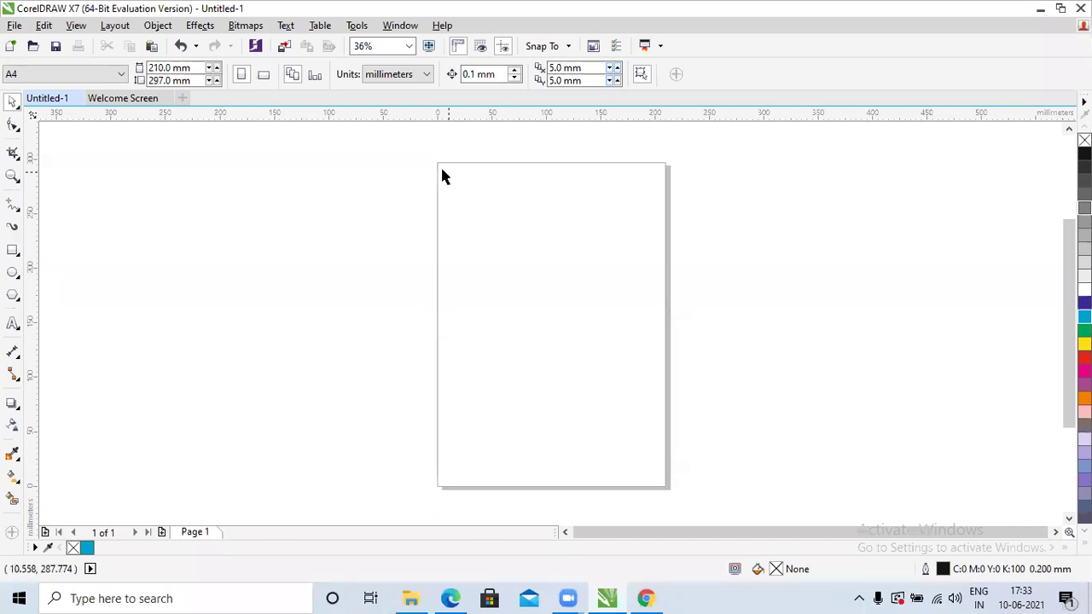
- Switch the page to landscape and cycle the drawing units through inches, millimetres and points, ending on inches
{"action": "left_click", "coordinate": [264, 75]}
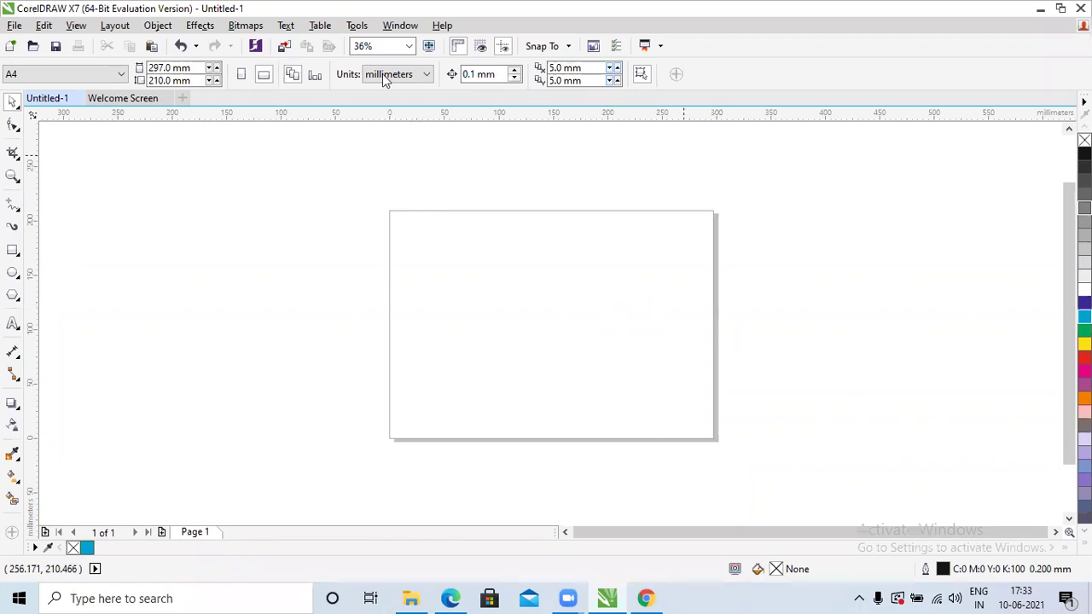
{"action": "left_click", "coordinate": [429, 76]}
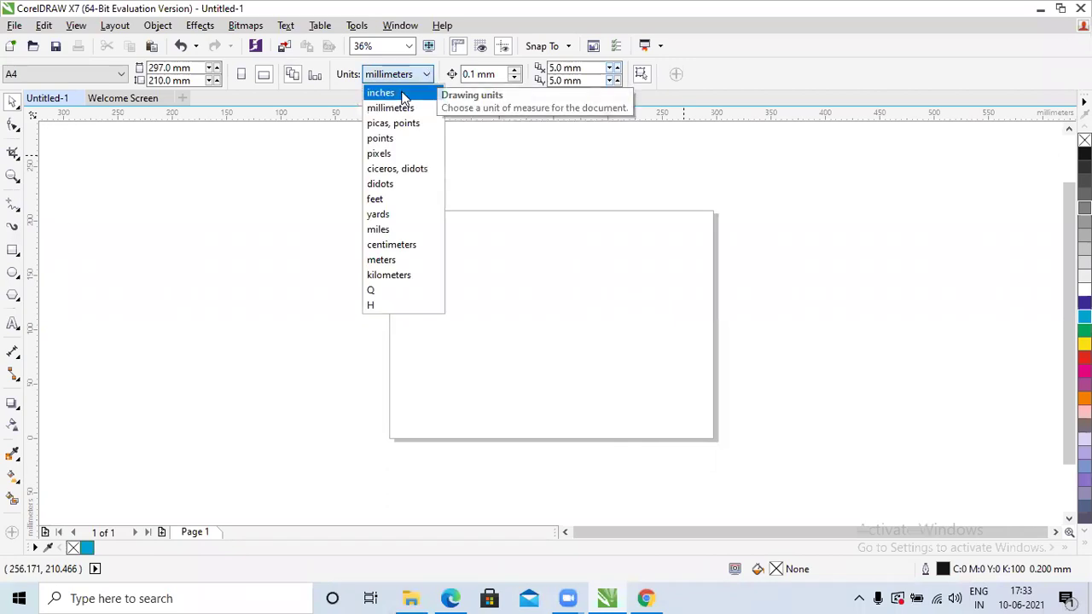
{"action": "left_click", "coordinate": [404, 95]}
{"action": "left_click", "coordinate": [423, 80]}
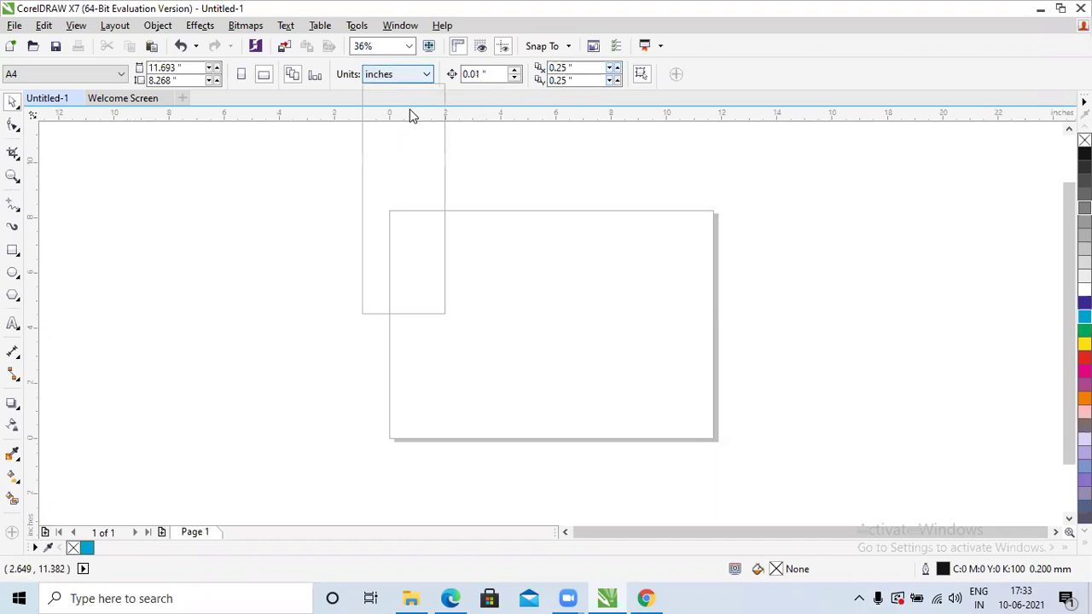
{"action": "left_click", "coordinate": [409, 109]}
{"action": "left_click", "coordinate": [427, 76]}
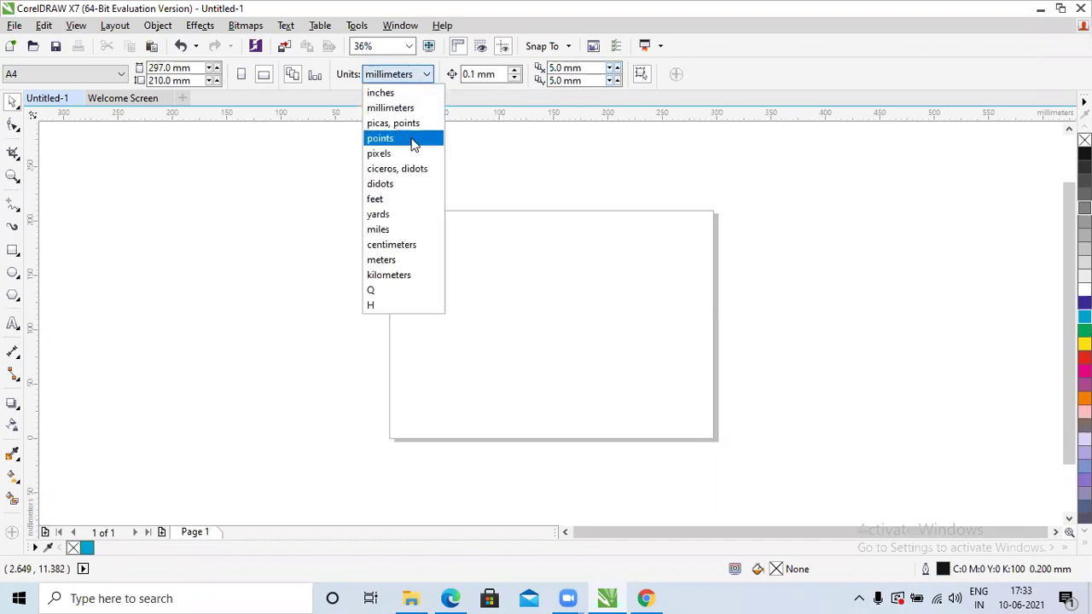
{"action": "left_click", "coordinate": [415, 139]}
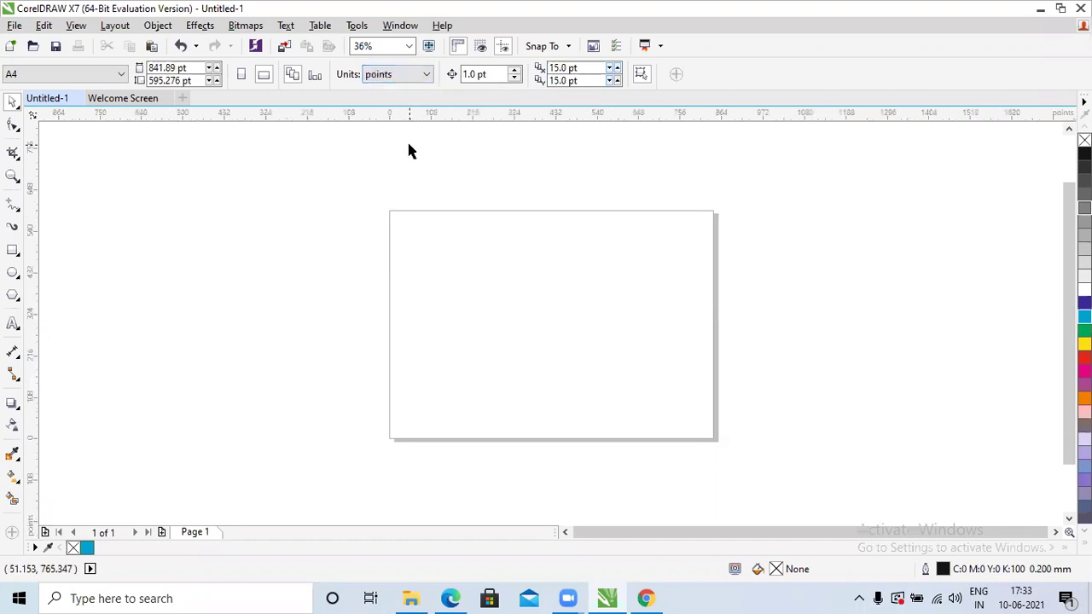
{"action": "left_click", "coordinate": [430, 77]}
{"action": "left_click", "coordinate": [385, 95]}
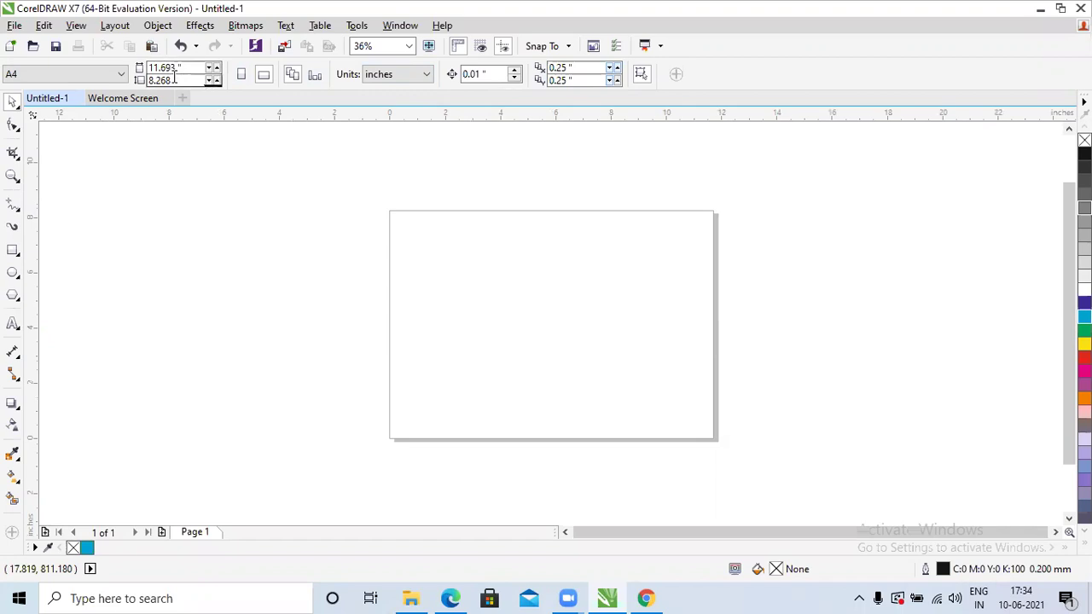
- Reset the page to A4 portrait in millimetres and close the Welcome Screen
{"action": "left_click", "coordinate": [121, 74]}
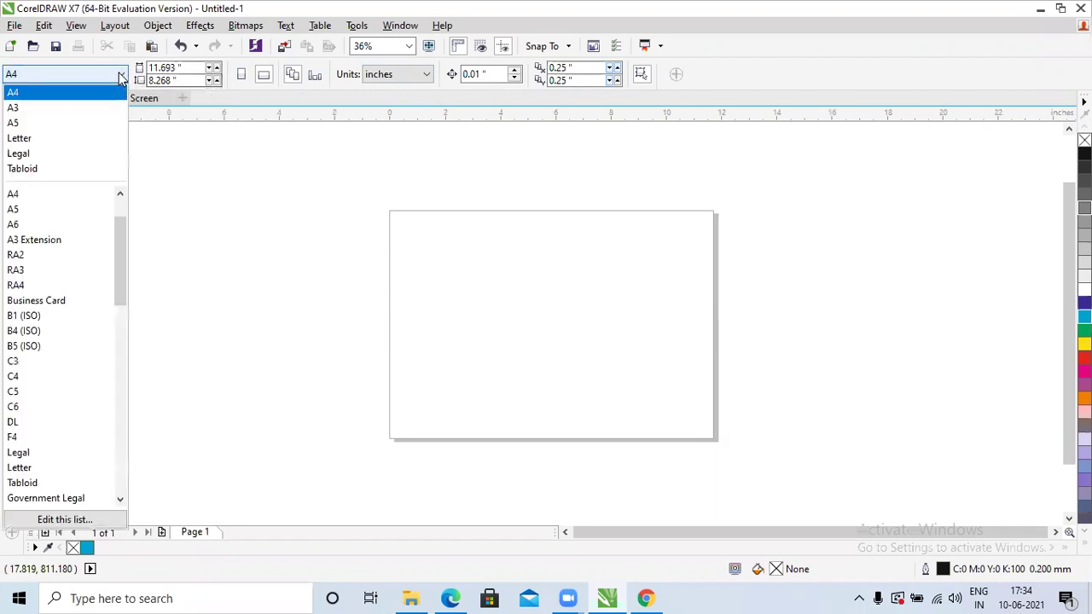
{"action": "left_click", "coordinate": [15, 92]}
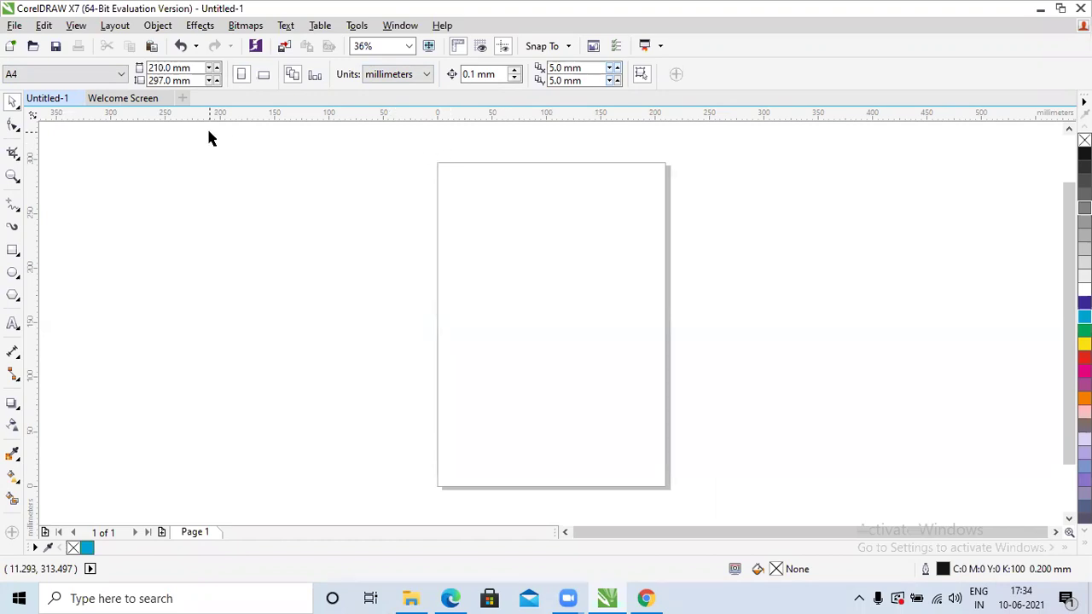
{"action": "left_click", "coordinate": [168, 99]}
- Draw a rectangle about 185 × 128 mm across the middle of the page, with a red fill and a blue outline
{"action": "left_click", "coordinate": [13, 250]}
{"action": "left_click_drag", "start_coordinate": [451, 249], "coordinate": [652, 389]}
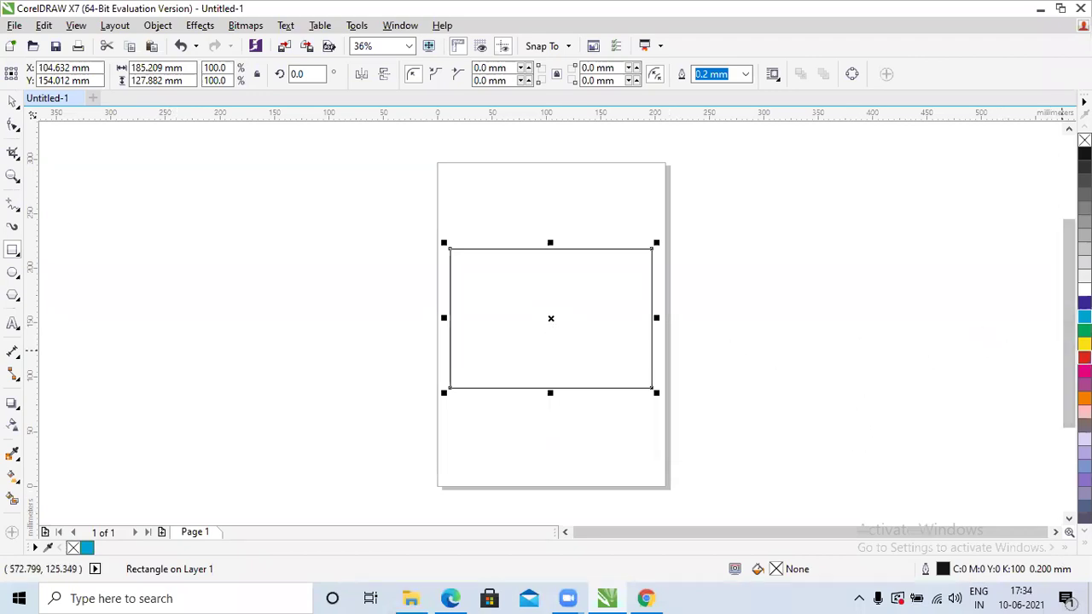
{"action": "left_click", "coordinate": [1085, 356]}
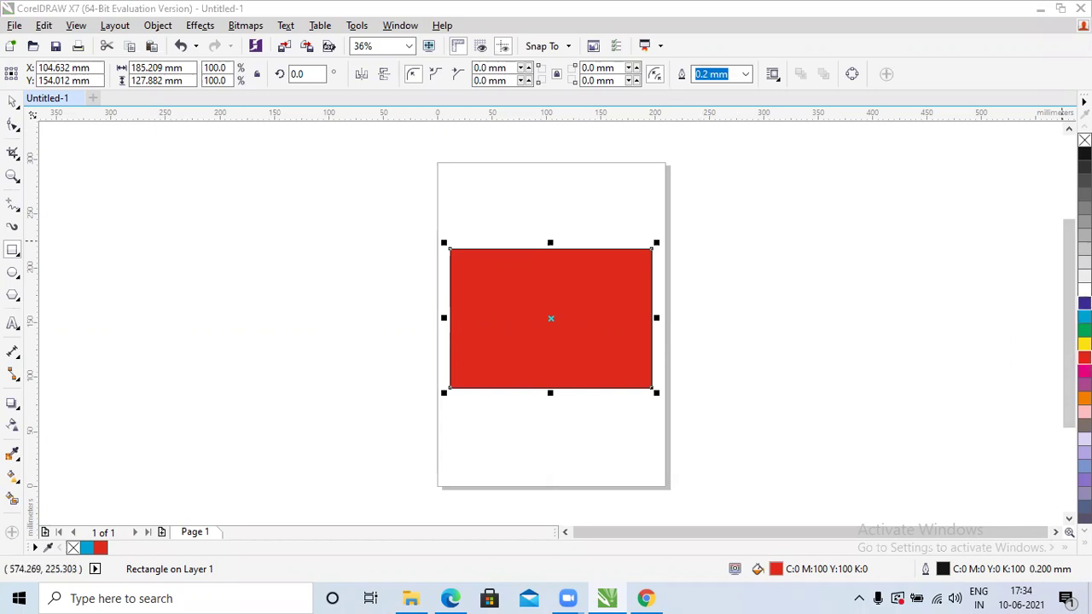
{"action": "right_click", "coordinate": [1084, 303]}
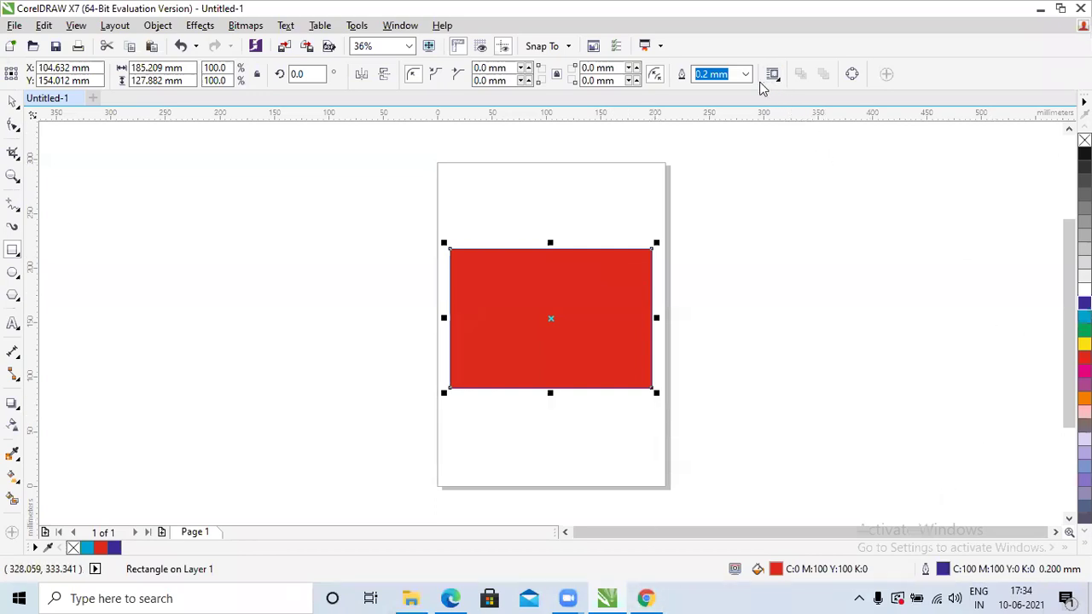
- Thicken the rectangle's outline in stages to 1.0 mm, 2.5 mm and 5.0 mm
{"action": "left_click", "coordinate": [747, 75]}
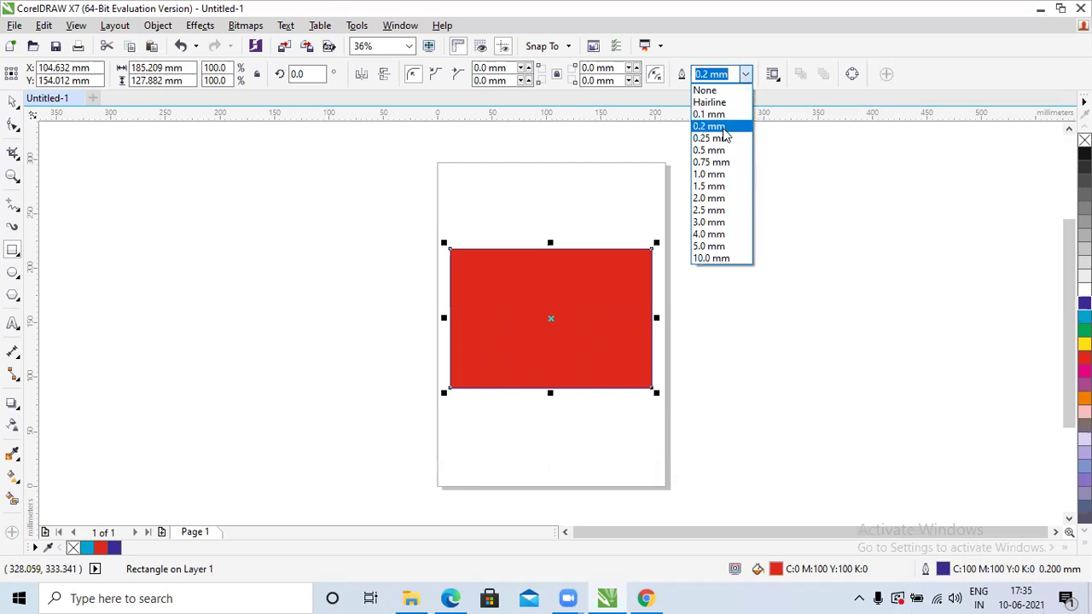
{"action": "left_click", "coordinate": [714, 174]}
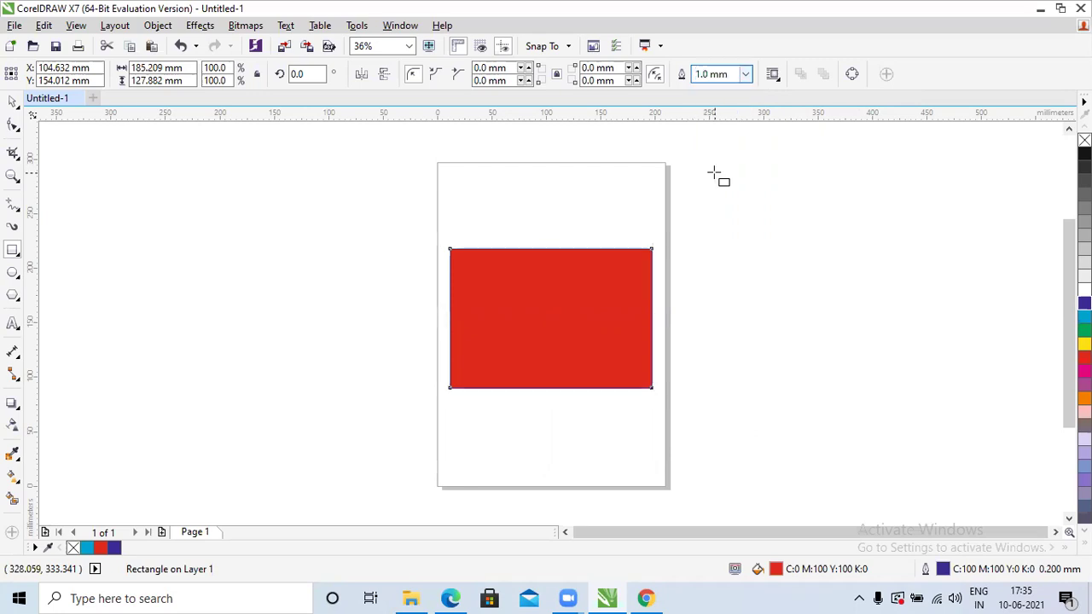
{"action": "left_click", "coordinate": [744, 74]}
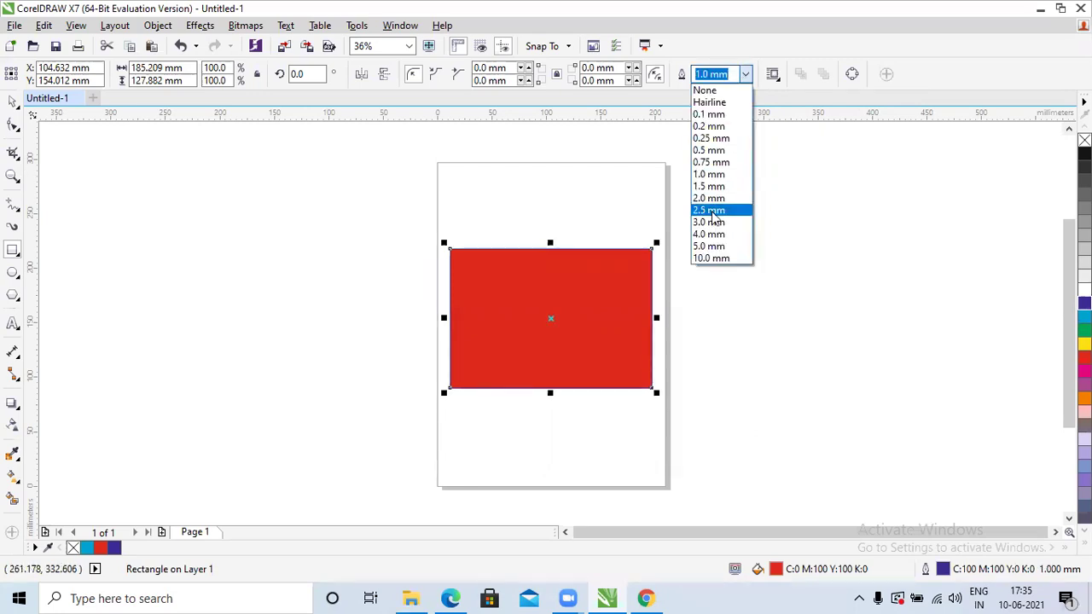
{"action": "left_click", "coordinate": [714, 219]}
{"action": "left_click", "coordinate": [747, 77]}
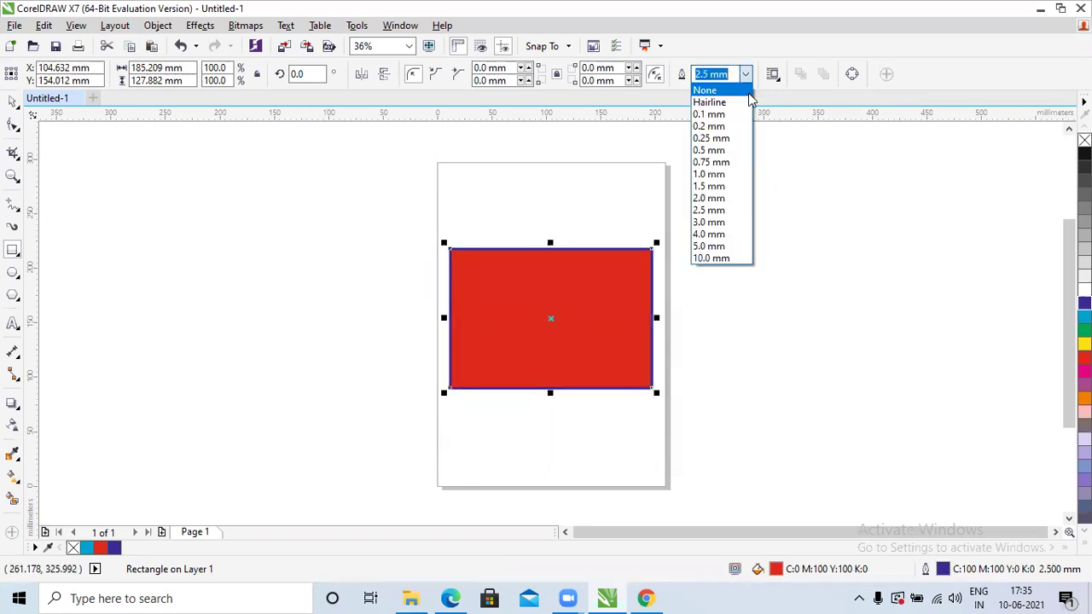
{"action": "left_click", "coordinate": [724, 246]}
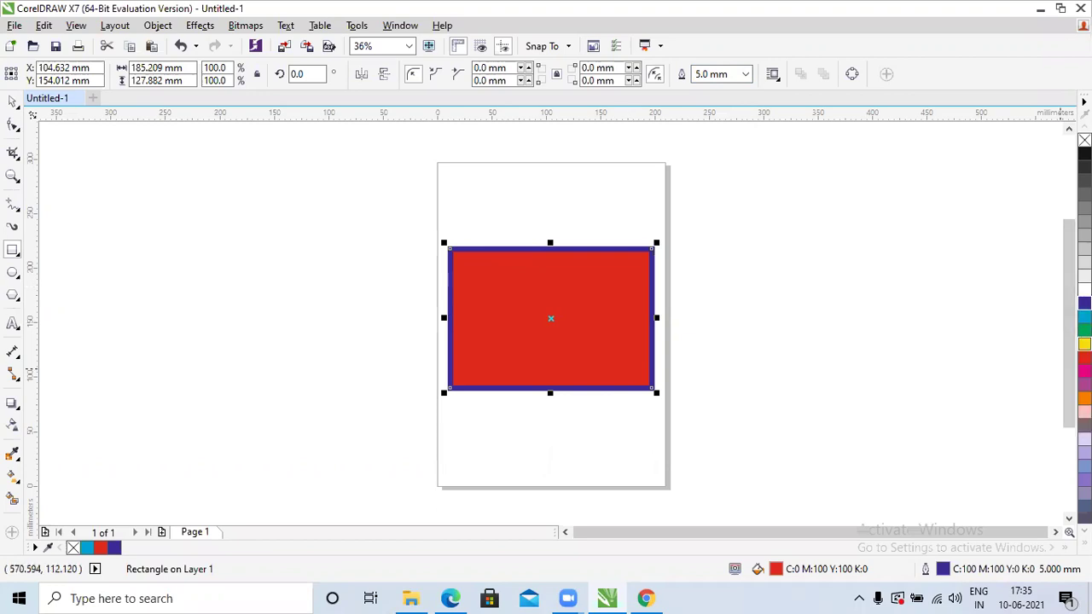
- Try yellow and magenta on the rectangle's outline, then return it to blue
{"action": "right_click", "coordinate": [1085, 344]}
{"action": "right_click", "coordinate": [1085, 372]}
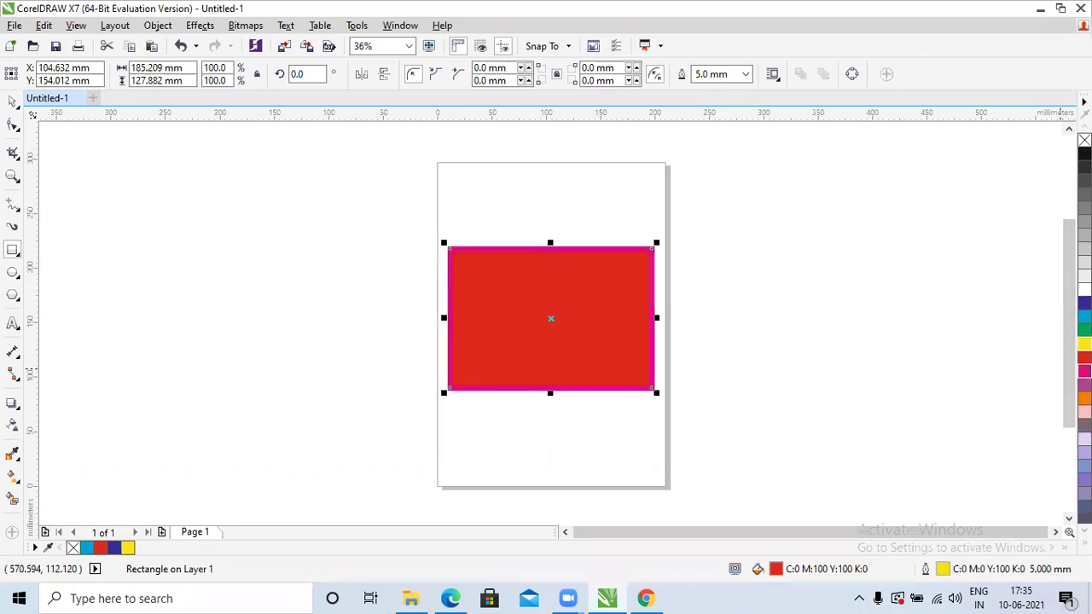
{"action": "right_click", "coordinate": [1084, 303]}
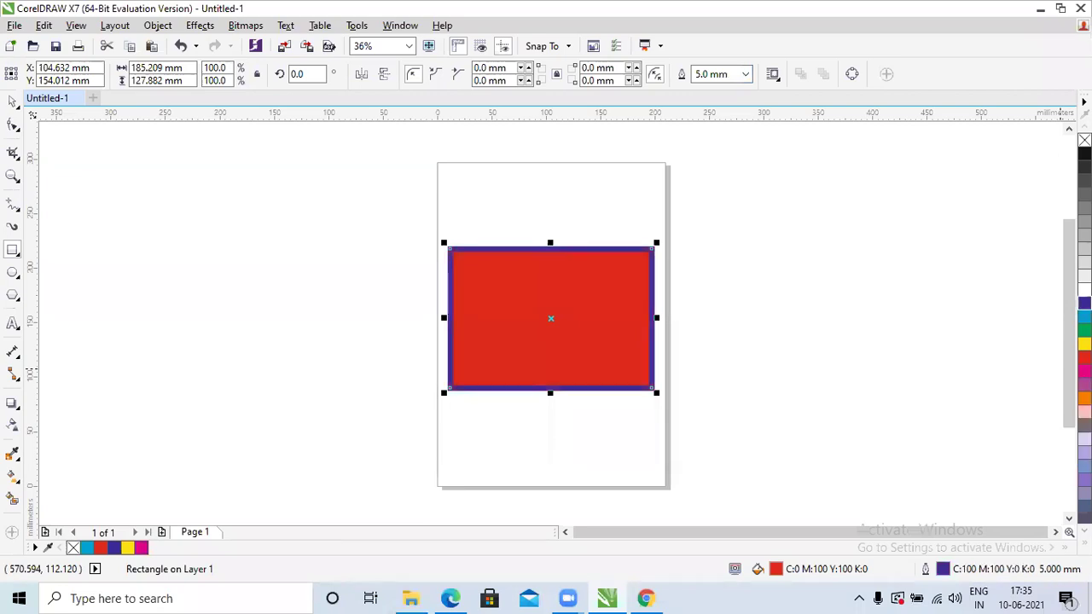
- Set the rectangle's outline width to 0.2 mm
{"action": "left_click", "coordinate": [773, 76]}
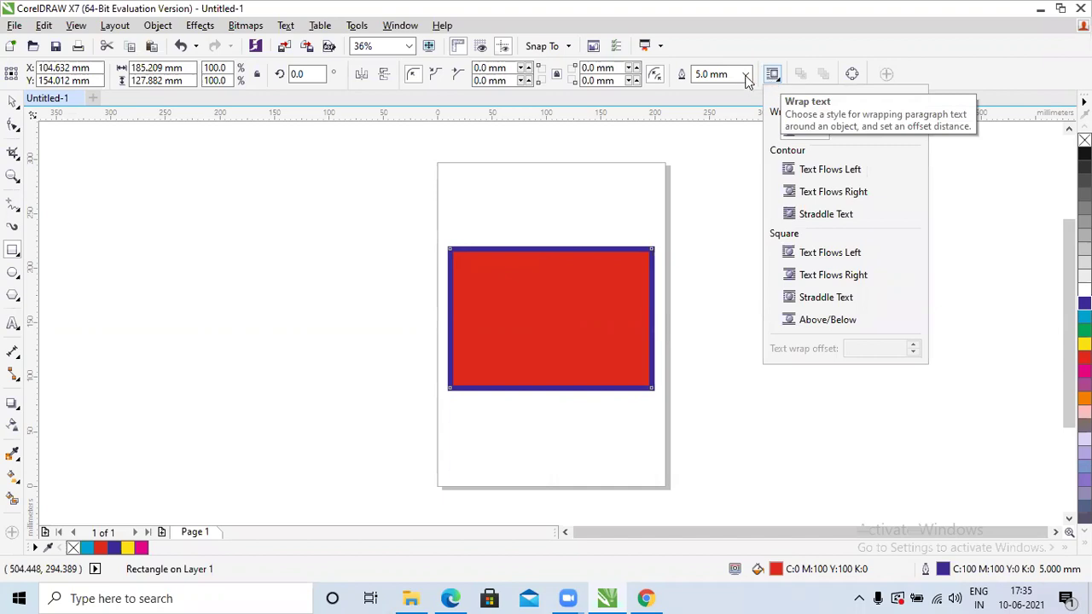
{"action": "left_click", "coordinate": [657, 94]}
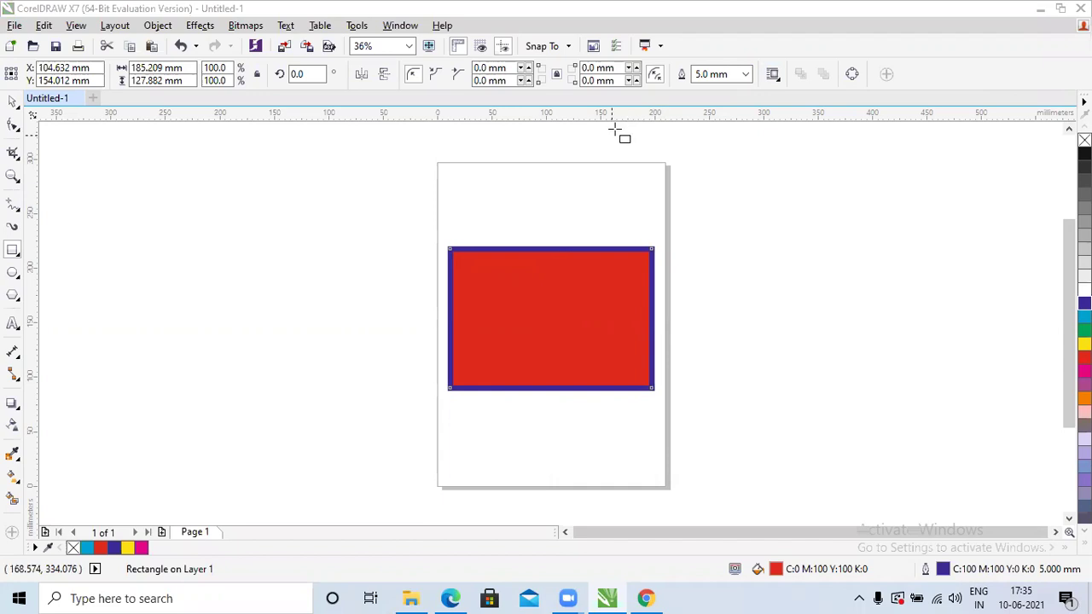
{"action": "left_click", "coordinate": [746, 75]}
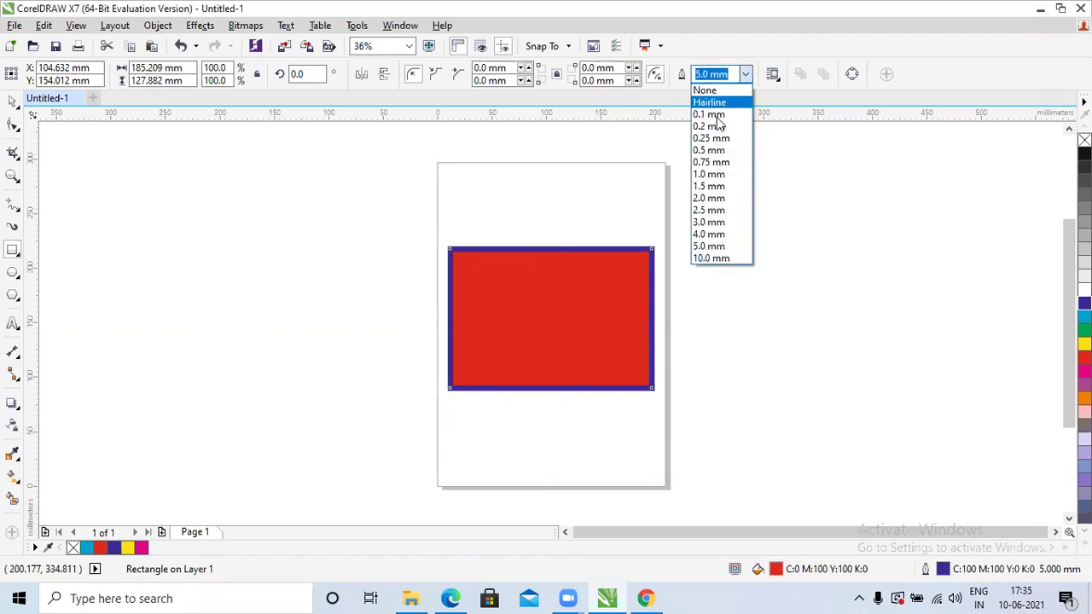
{"action": "left_click", "coordinate": [719, 125]}
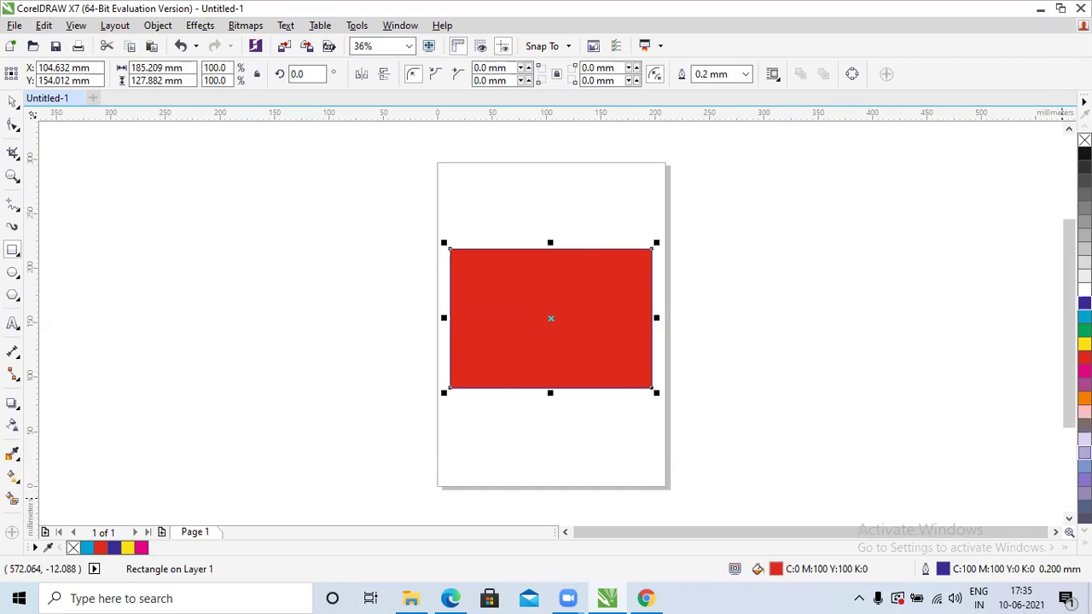
- Try light purple and red fills on the rectangle, ending with a green fill
{"action": "left_click", "coordinate": [1085, 453]}
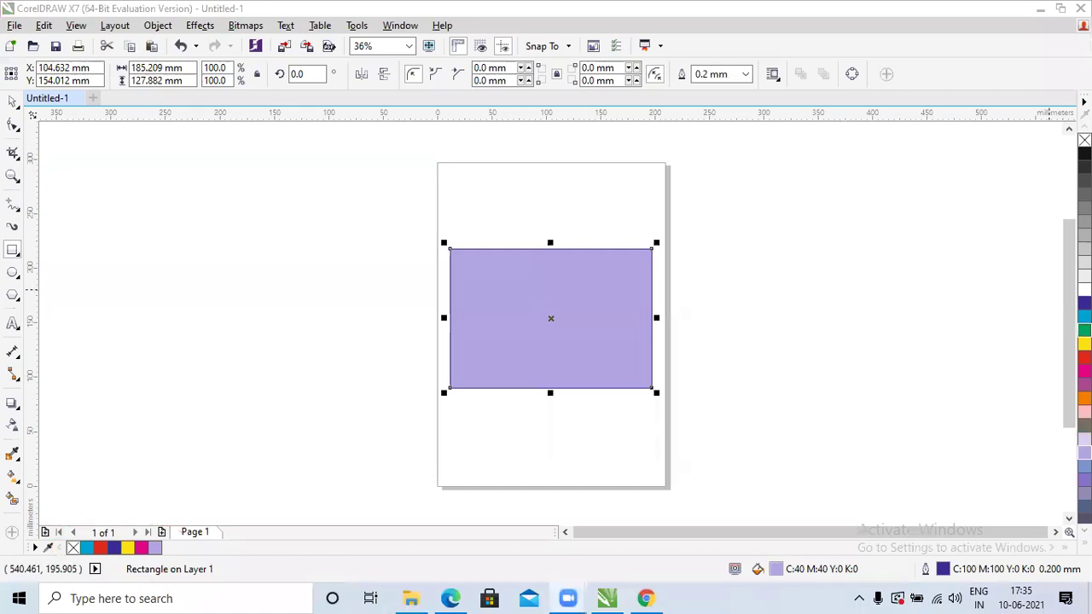
{"action": "left_click", "coordinate": [1085, 357]}
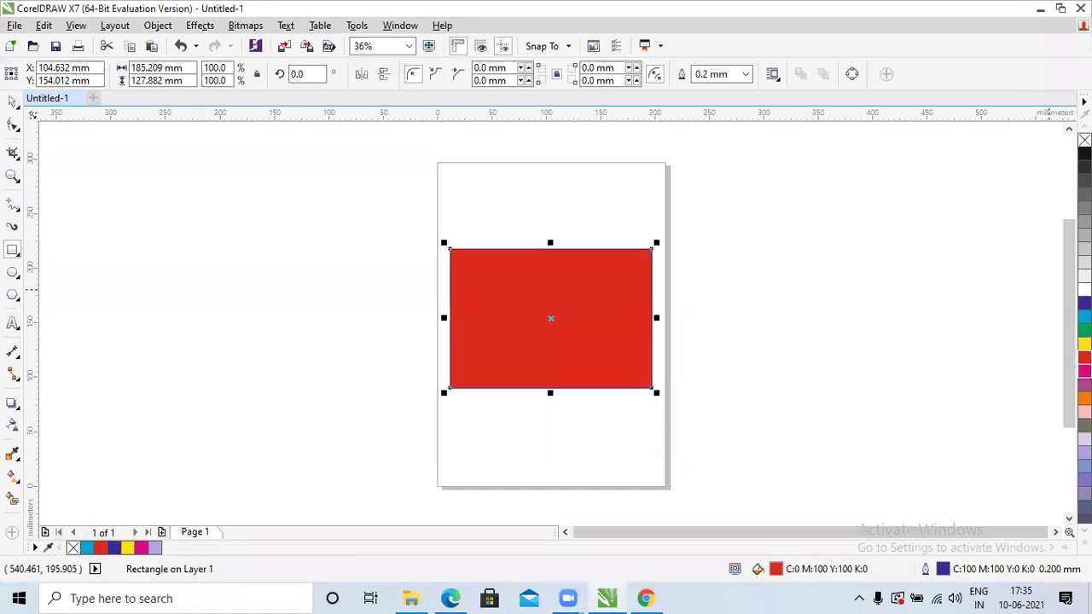
{"action": "left_click", "coordinate": [1085, 331]}
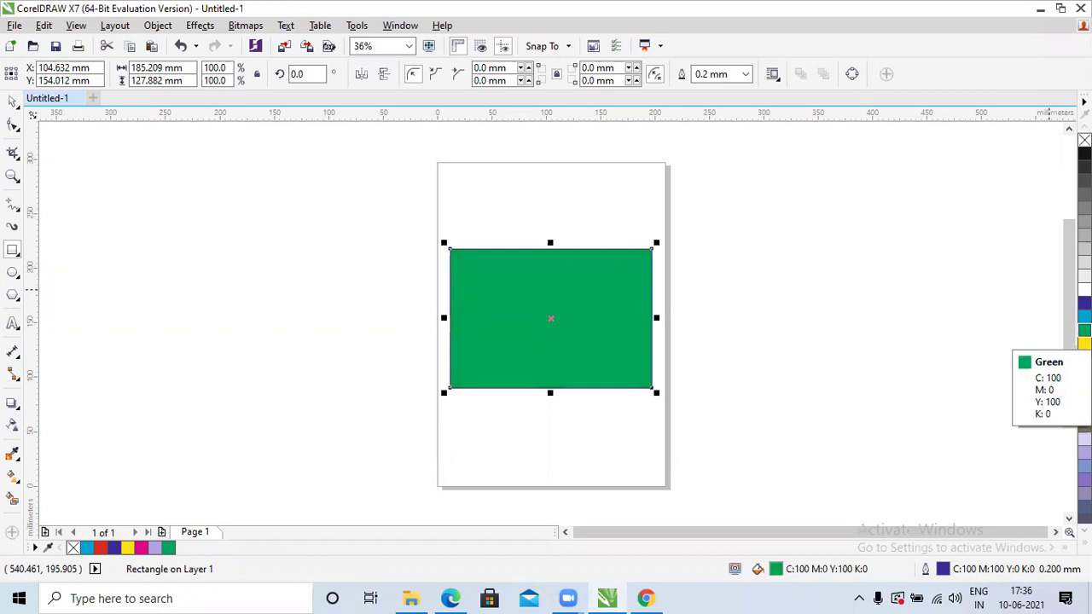
- Draw a horizontal rectangle about 246 × 137 mm beside the page's left edge with the 3-Point Rectangle tool
{"action": "left_click", "coordinate": [12, 251]}
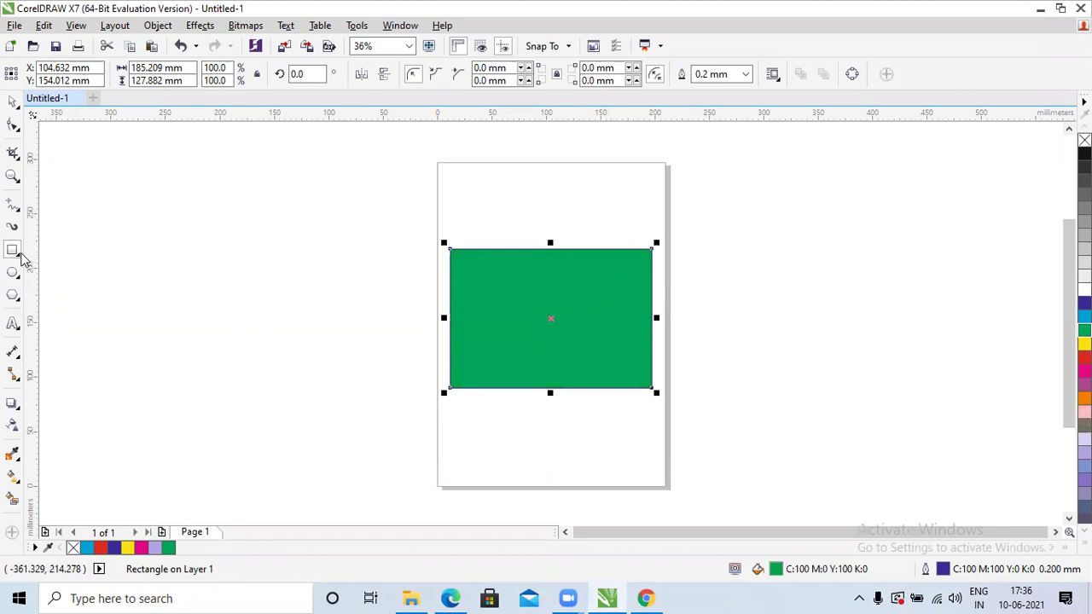
{"action": "left_click", "coordinate": [15, 259]}
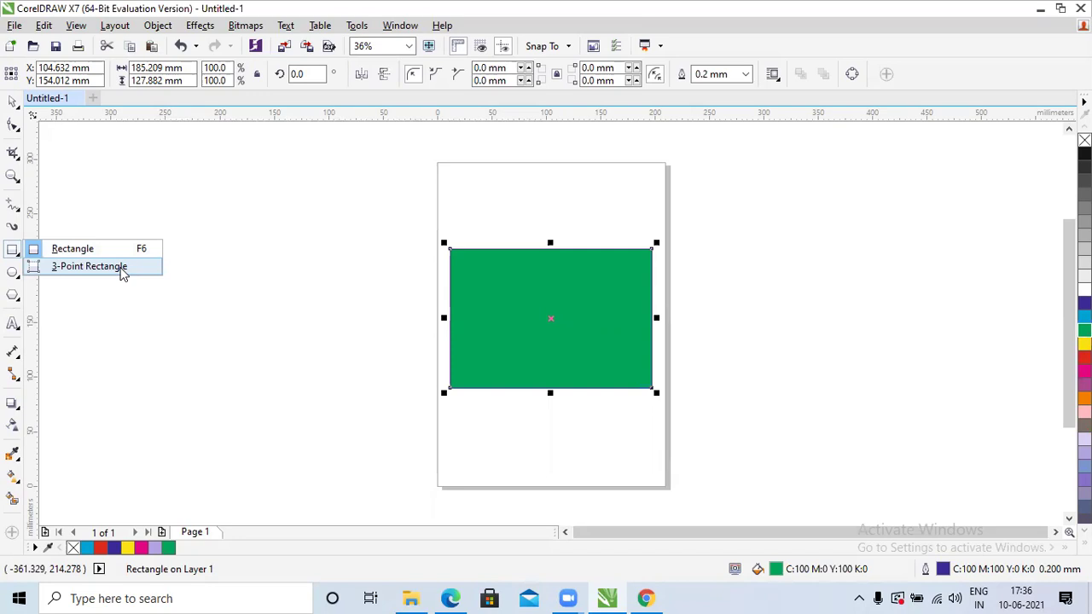
{"action": "left_click", "coordinate": [122, 268]}
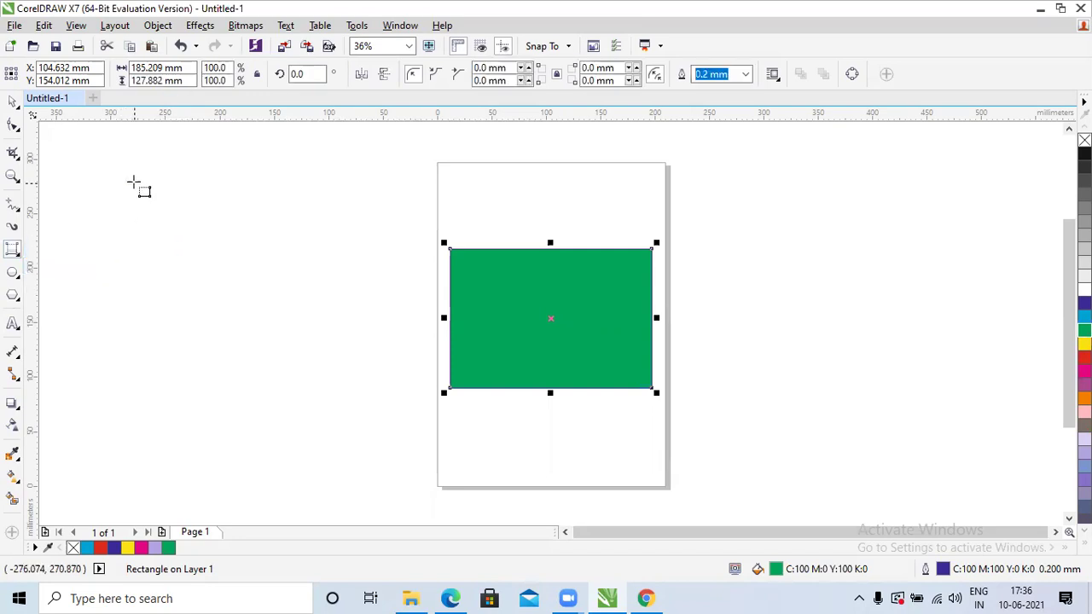
{"action": "left_click_drag", "start_coordinate": [134, 182], "coordinate": [403, 183]}
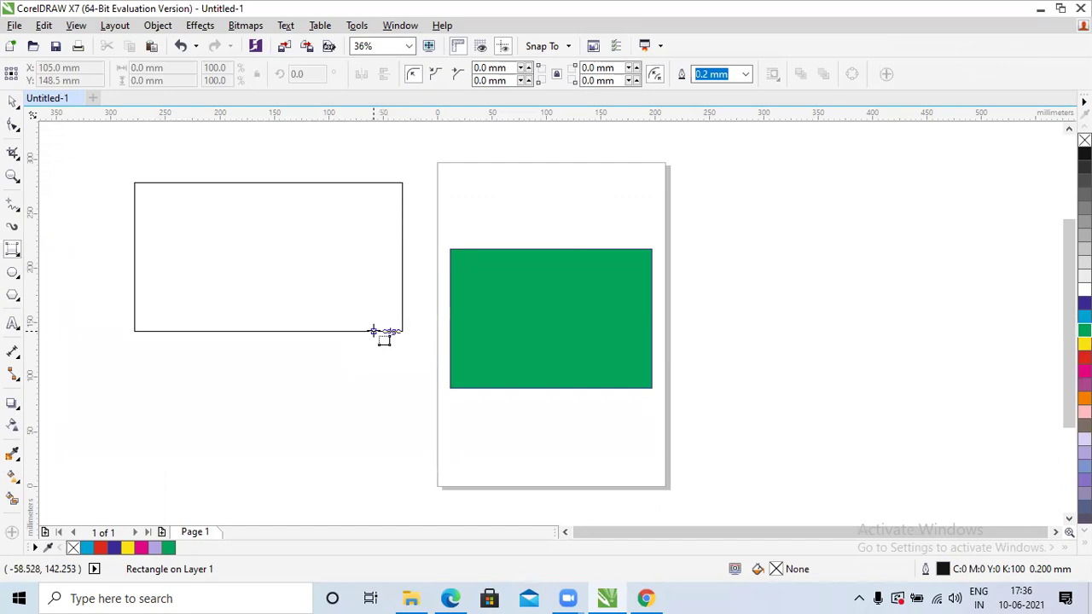
{"action": "left_click", "coordinate": [372, 331]}
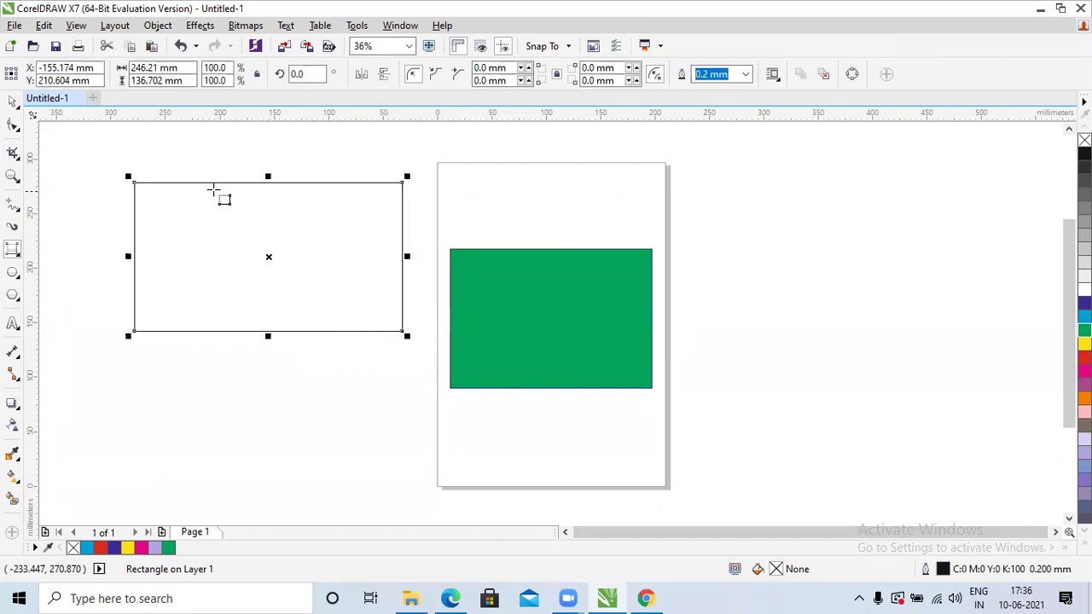
- Scale the unfilled rectangle down to about 156 × 87 mm and move it to the page's upper right edge
{"action": "left_click_drag", "start_coordinate": [403, 337], "coordinate": [305, 312]}
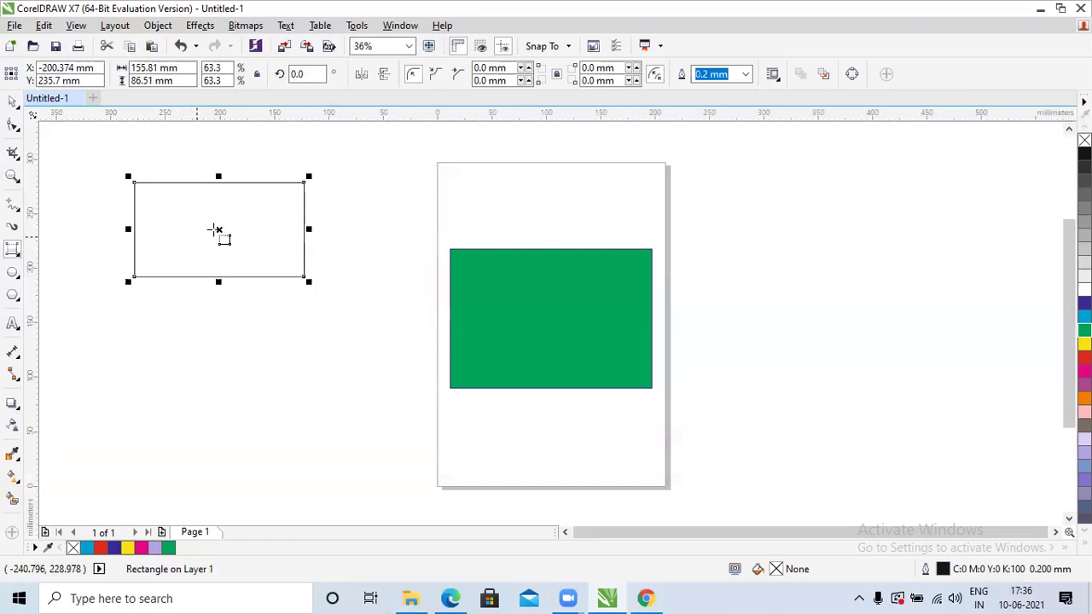
{"action": "left_click_drag", "start_coordinate": [219, 227], "coordinate": [750, 242]}
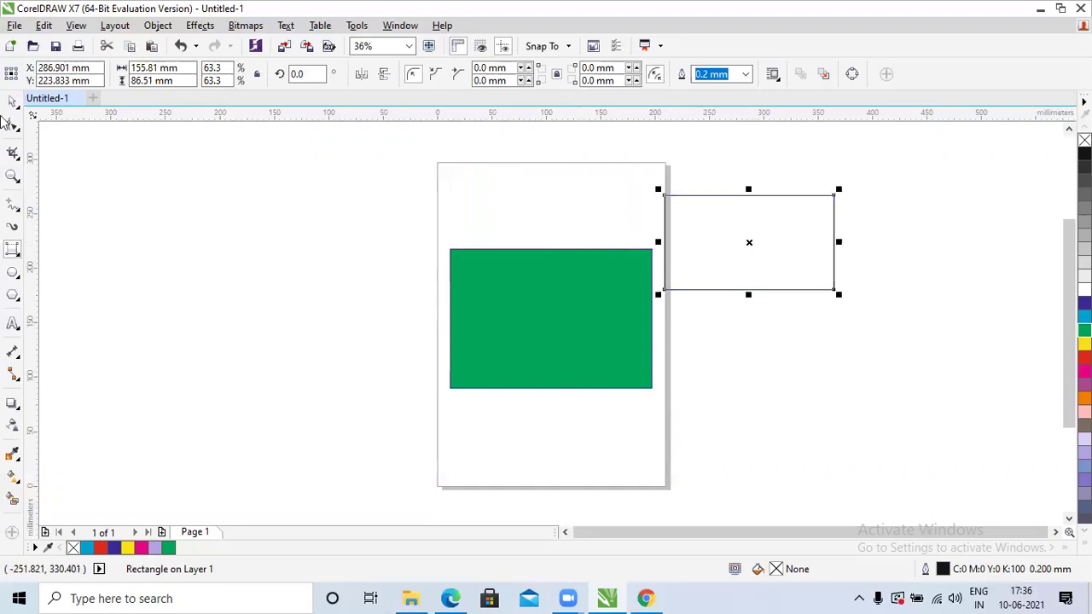
- Move the green rectangle into the upper half of the page, centred near X 110, Y 216 mm, and leave it selected
{"action": "left_click_drag", "start_coordinate": [512, 285], "coordinate": [520, 217]}
{"action": "left_click", "coordinate": [611, 378]}
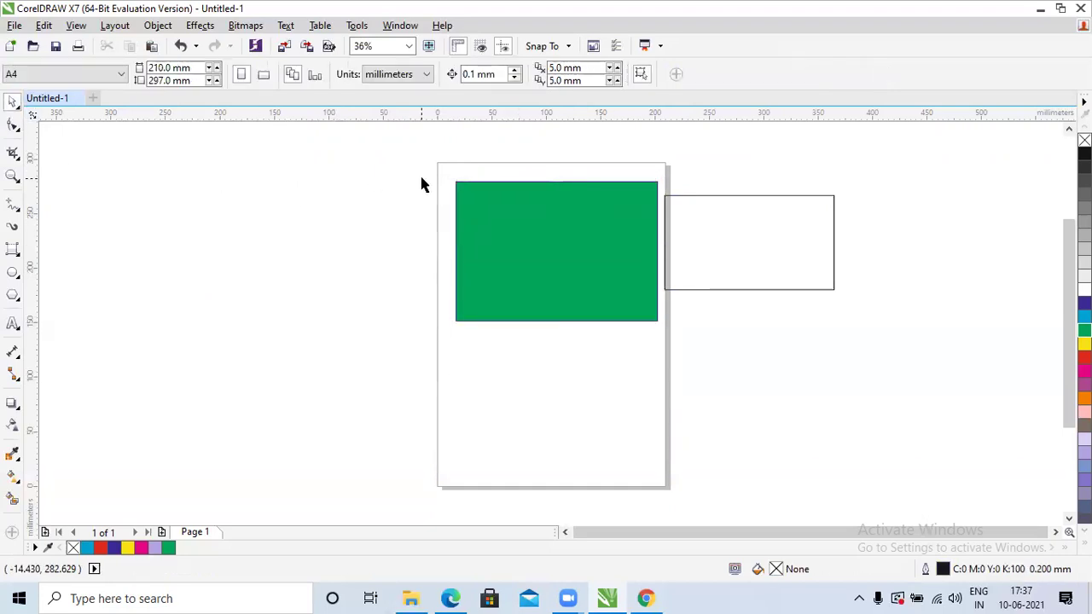
{"action": "left_click", "coordinate": [468, 197]}
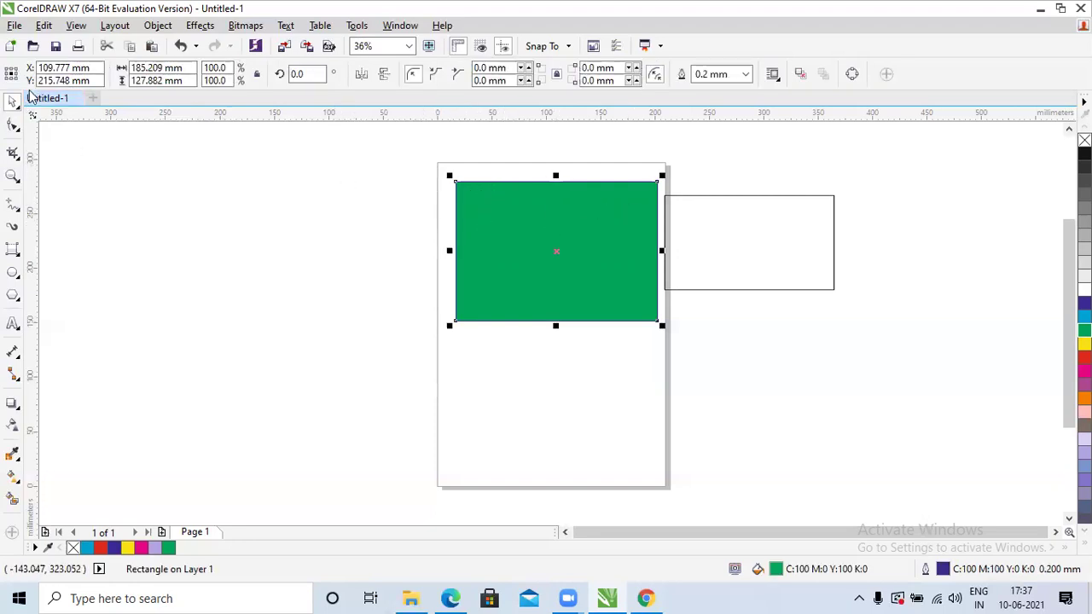
- Marquee-select both rectangles and shift them together up and to the left, then lower only the green rectangle slightly
{"action": "left_click_drag", "start_coordinate": [422, 147], "coordinate": [863, 334]}
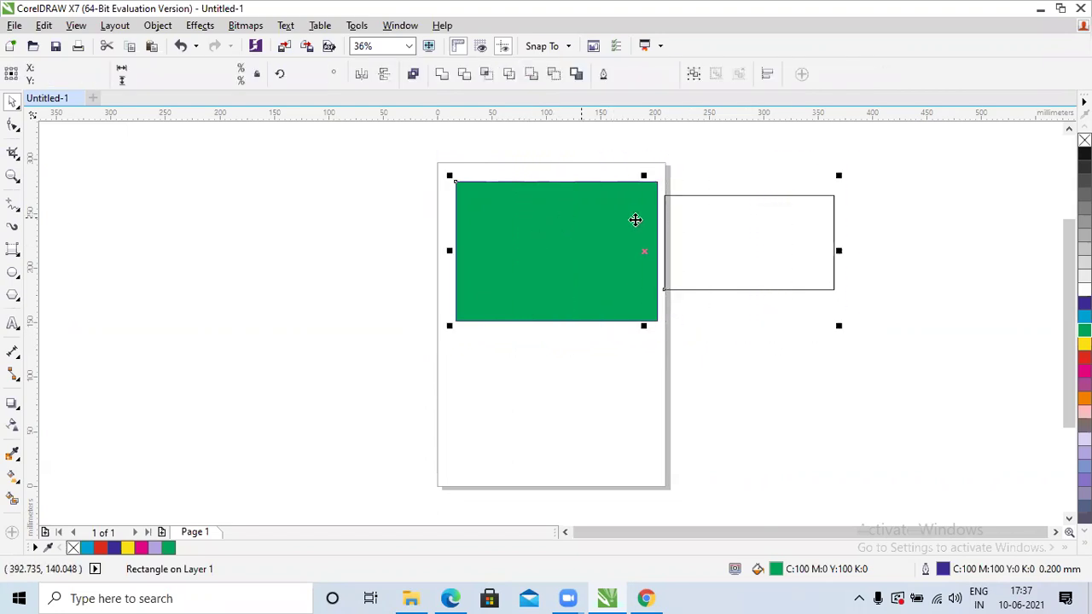
{"action": "left_click_drag", "start_coordinate": [685, 259], "coordinate": [685, 226]}
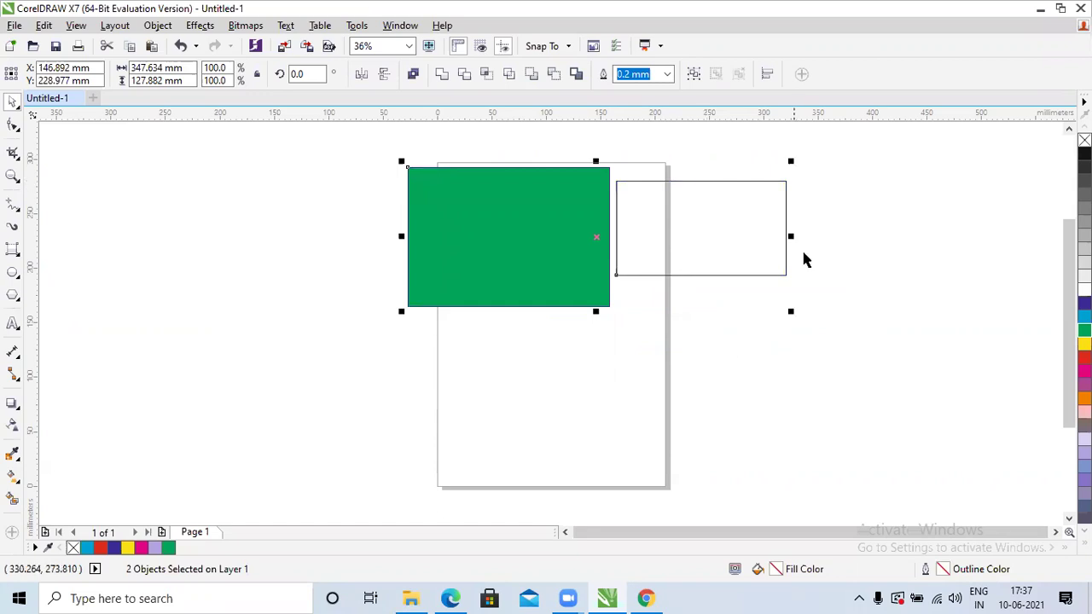
{"action": "left_click", "coordinate": [475, 217]}
{"action": "mouse_move", "coordinate": [476, 217]}
{"action": "left_mouse_down"}
{"action": "mouse_move", "coordinate": [431, 285]}
{"action": "mouse_move", "coordinate": [481, 234]}
{"action": "left_mouse_up"}
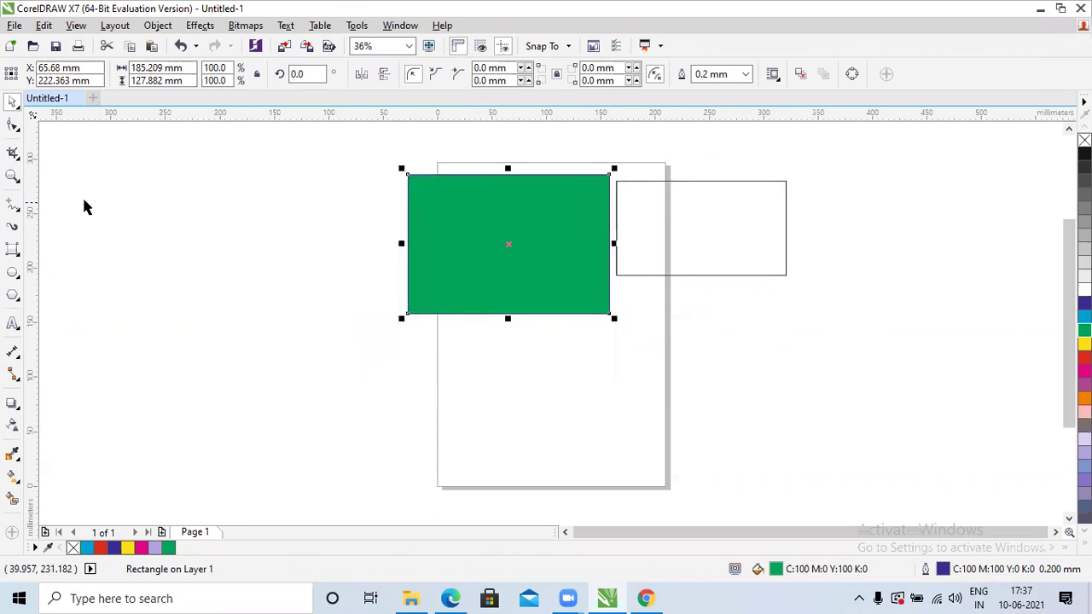
- Draw a rectangle about 123 × 68 mm in the lower half of the page with the Rectangle tool
{"action": "left_click", "coordinate": [12, 250]}
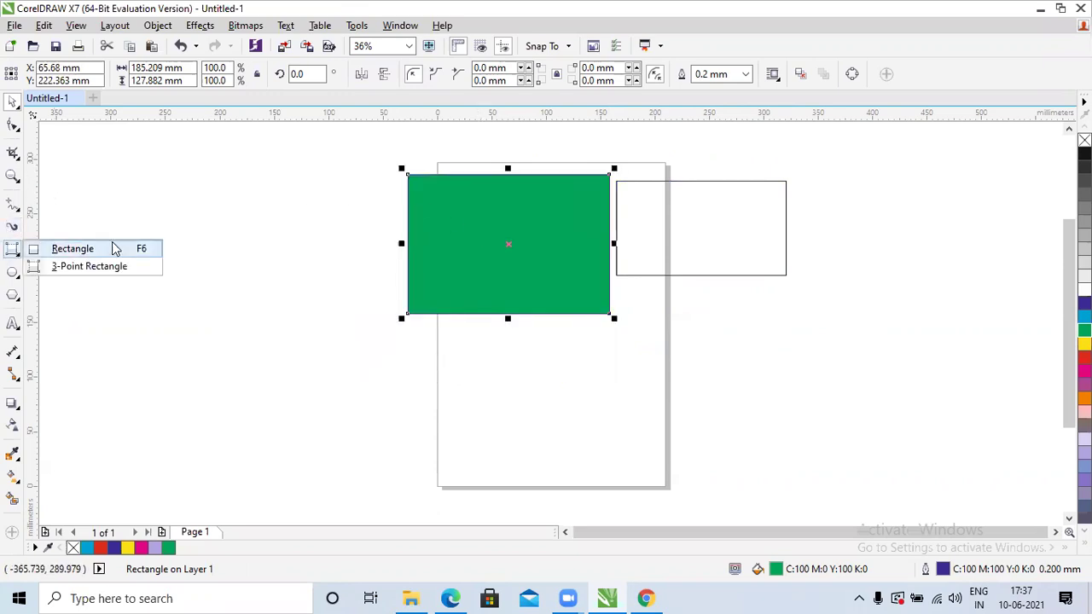
{"action": "left_click_drag", "start_coordinate": [503, 351], "coordinate": [637, 424]}
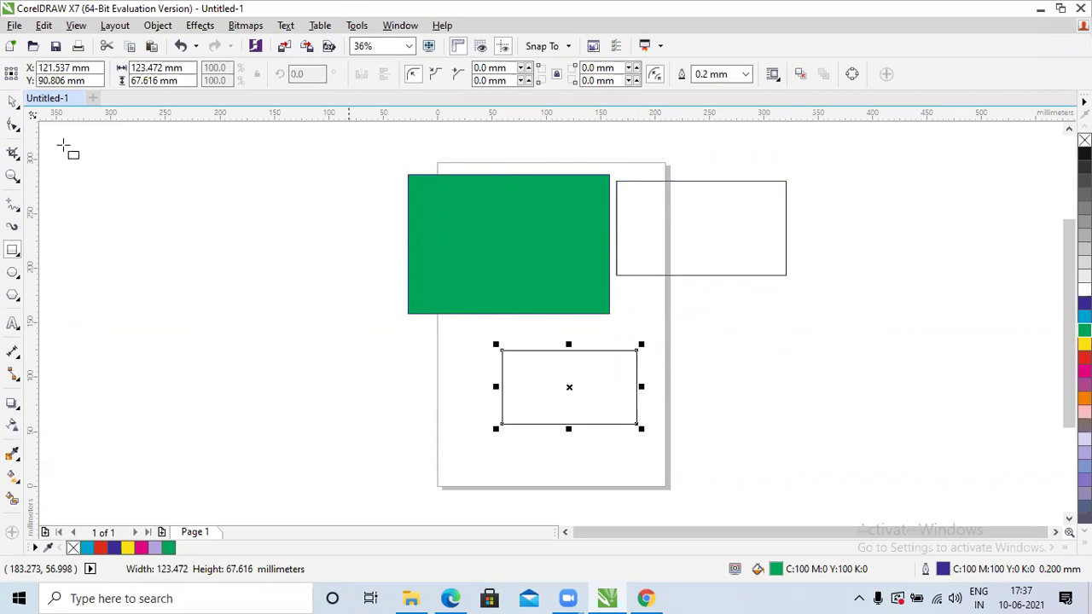
{"action": "left_click", "coordinate": [15, 106]}
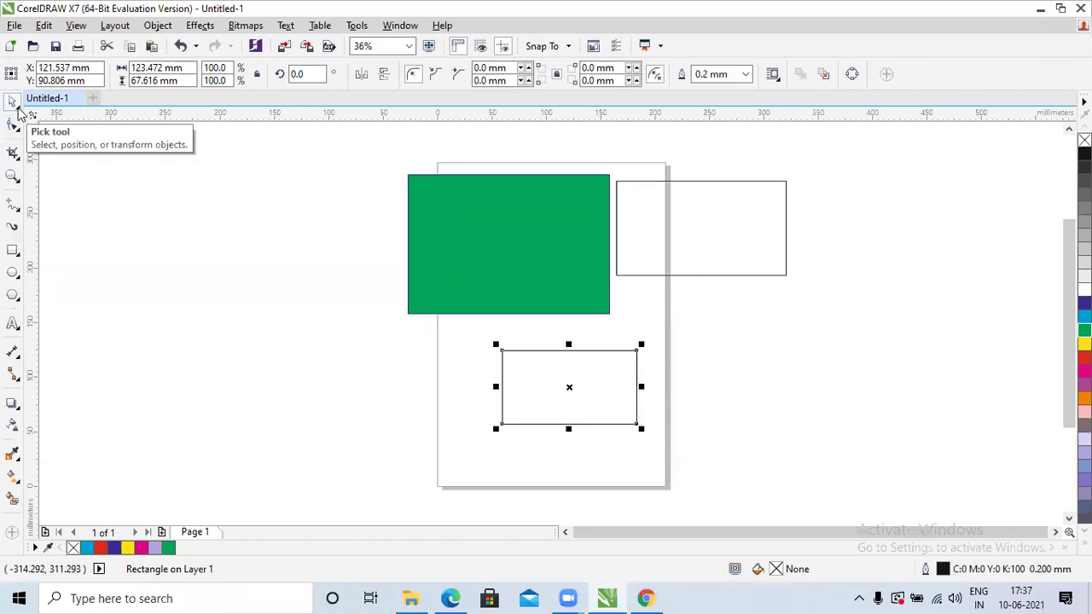
- Switch to the Freehand Pick tool and try freehand selection loops around the rectangles, leaving the lower unfilled one selected
{"action": "left_click", "coordinate": [19, 111]}
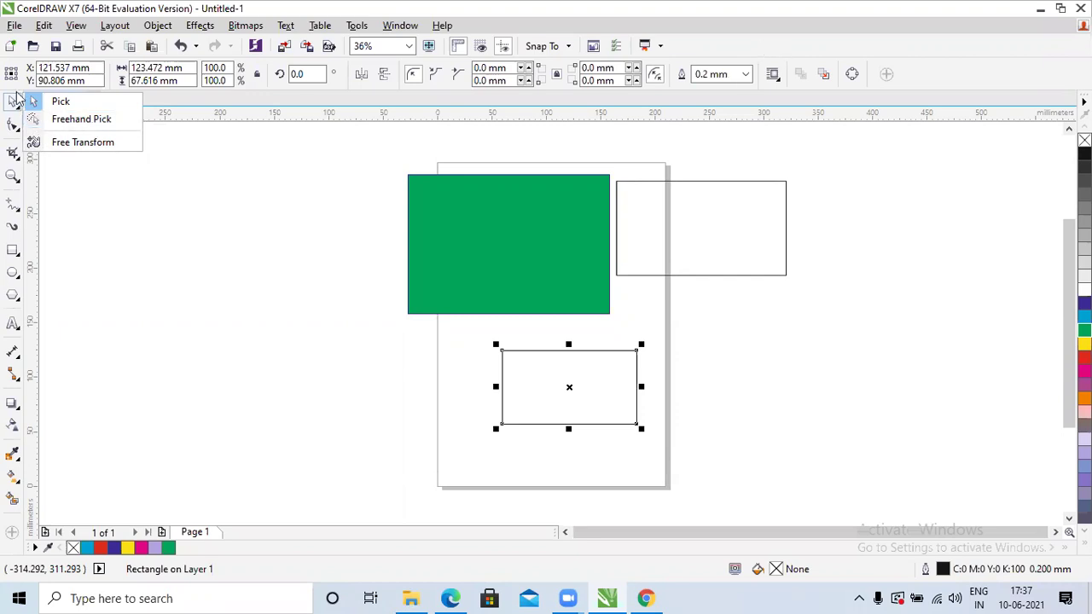
{"action": "left_click", "coordinate": [78, 119]}
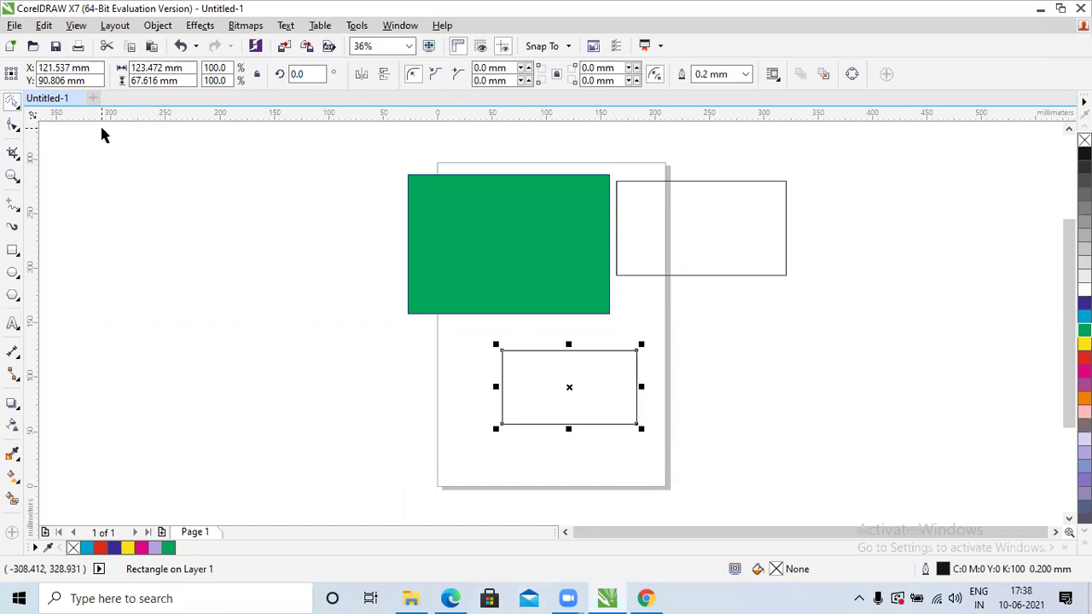
{"action": "mouse_move", "coordinate": [393, 168]}
{"action": "left_mouse_down"}
{"action": "mouse_move", "coordinate": [400, 245]}
{"action": "mouse_move", "coordinate": [495, 229]}
{"action": "mouse_move", "coordinate": [586, 186]}
{"action": "mouse_move", "coordinate": [639, 196]}
{"action": "left_mouse_up"}
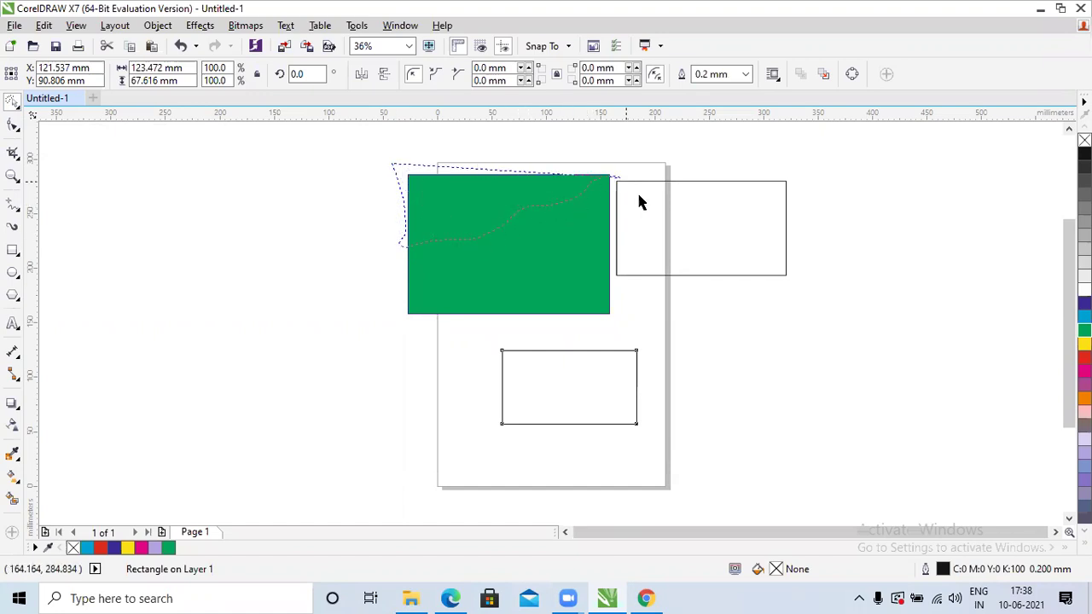
{"action": "mouse_move", "coordinate": [628, 311]}
{"action": "left_mouse_down"}
{"action": "mouse_move", "coordinate": [575, 177]}
{"action": "mouse_move", "coordinate": [526, 149]}
{"action": "mouse_move", "coordinate": [767, 154]}
{"action": "mouse_move", "coordinate": [787, 291]}
{"action": "mouse_move", "coordinate": [782, 340]}
{"action": "mouse_move", "coordinate": [692, 424]}
{"action": "mouse_move", "coordinate": [605, 476]}
{"action": "mouse_move", "coordinate": [516, 507]}
{"action": "mouse_move", "coordinate": [421, 518]}
{"action": "mouse_move", "coordinate": [566, 442]}
{"action": "mouse_move", "coordinate": [426, 433]}
{"action": "left_mouse_up"}
{"action": "scroll", "coordinate": [766, 293], "scroll_direction": "up", "scroll_amount": 4}
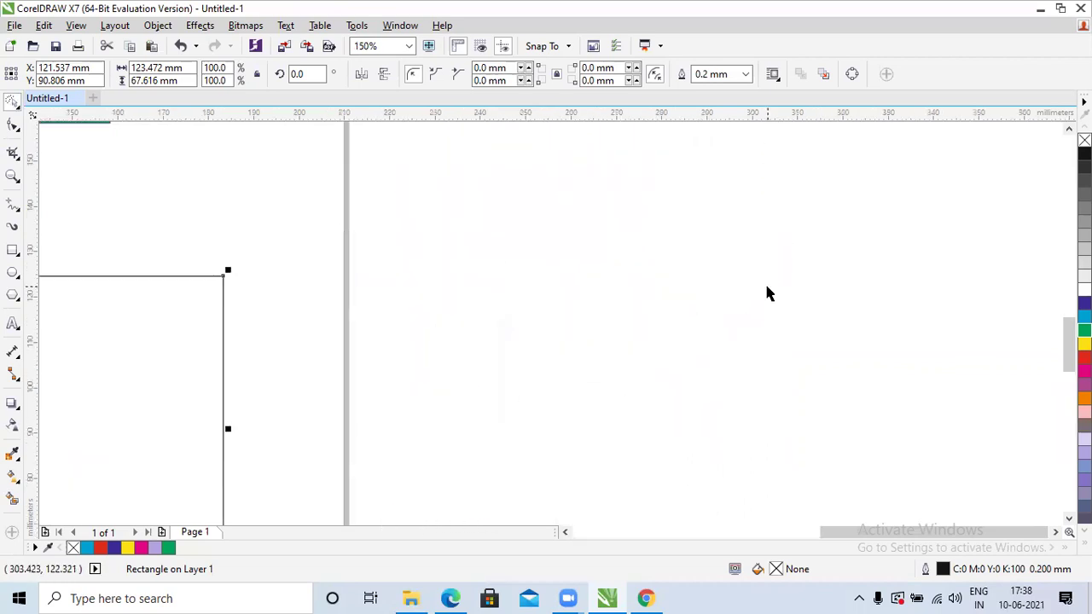
{"action": "scroll", "coordinate": [584, 297], "scroll_direction": "down", "scroll_amount": 4}
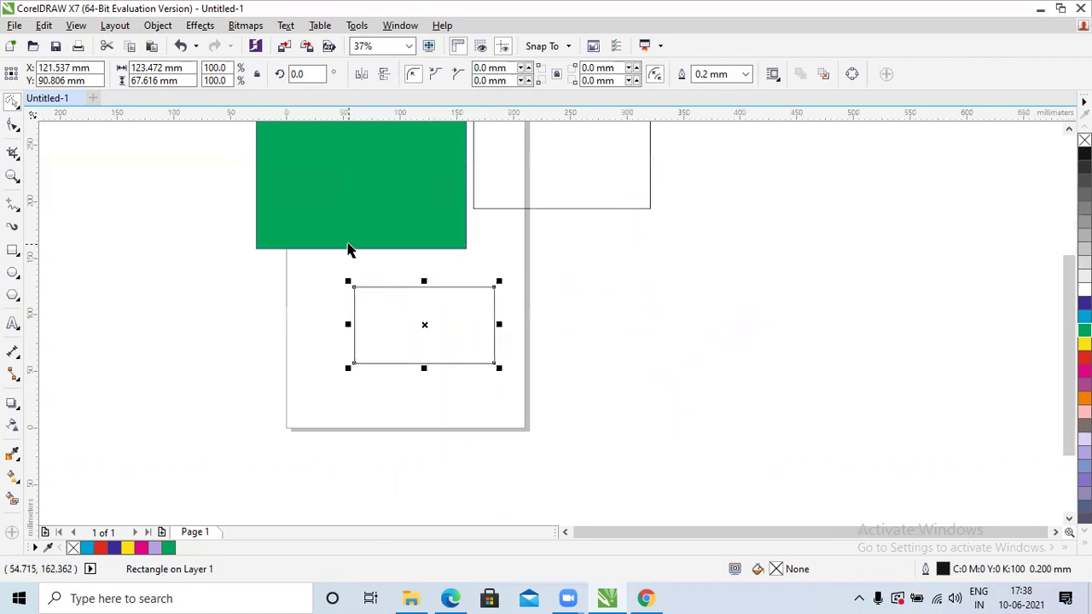
- Move the green rectangle farther over the page's left edge, centring it near X 49, Y 215 mm
{"action": "left_click_drag", "start_coordinate": [448, 245], "coordinate": [368, 226]}
{"action": "scroll", "coordinate": [444, 239], "scroll_direction": "up", "scroll_amount": 2}
{"action": "scroll", "coordinate": [443, 238], "scroll_direction": "down", "scroll_amount": 4}
{"action": "scroll", "coordinate": [444, 231], "scroll_direction": "up", "scroll_amount": 2}
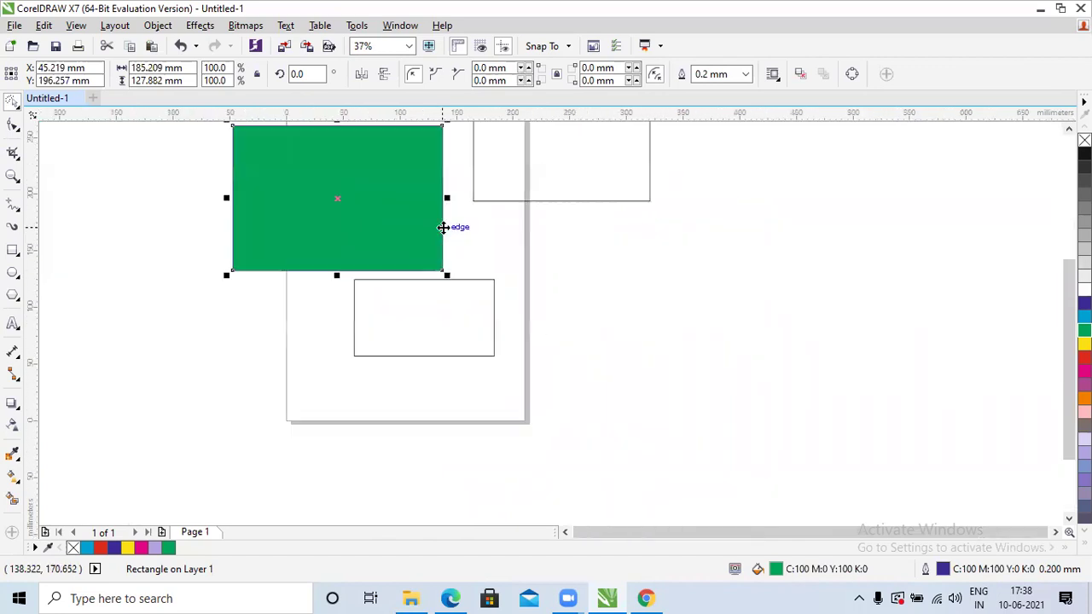
{"action": "scroll", "coordinate": [924, 273], "scroll_direction": "up", "scroll_amount": 3}
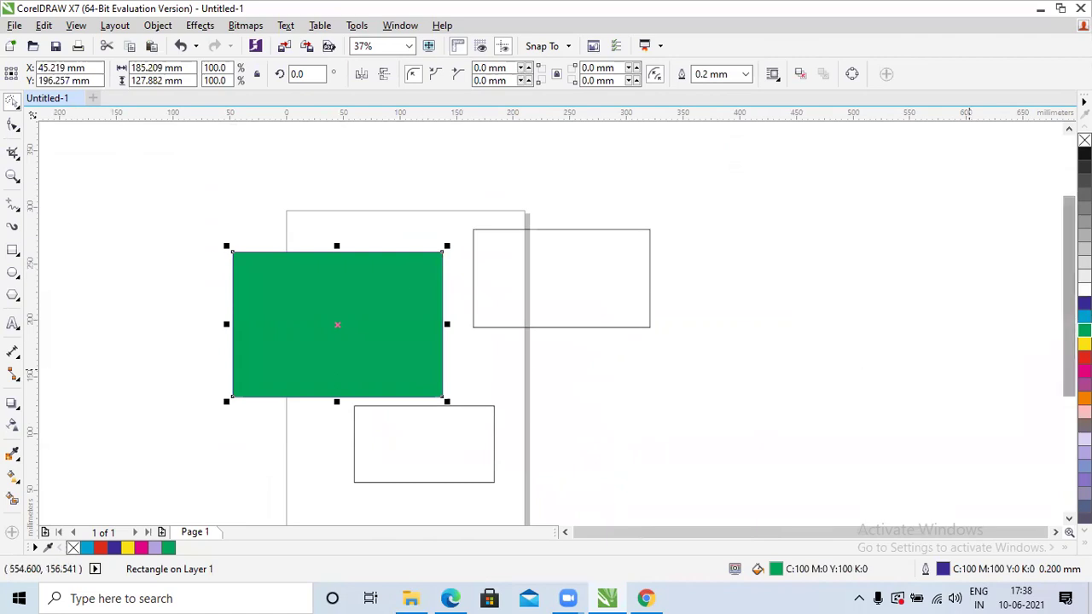
{"action": "scroll", "coordinate": [995, 390], "scroll_direction": "down", "scroll_amount": 1}
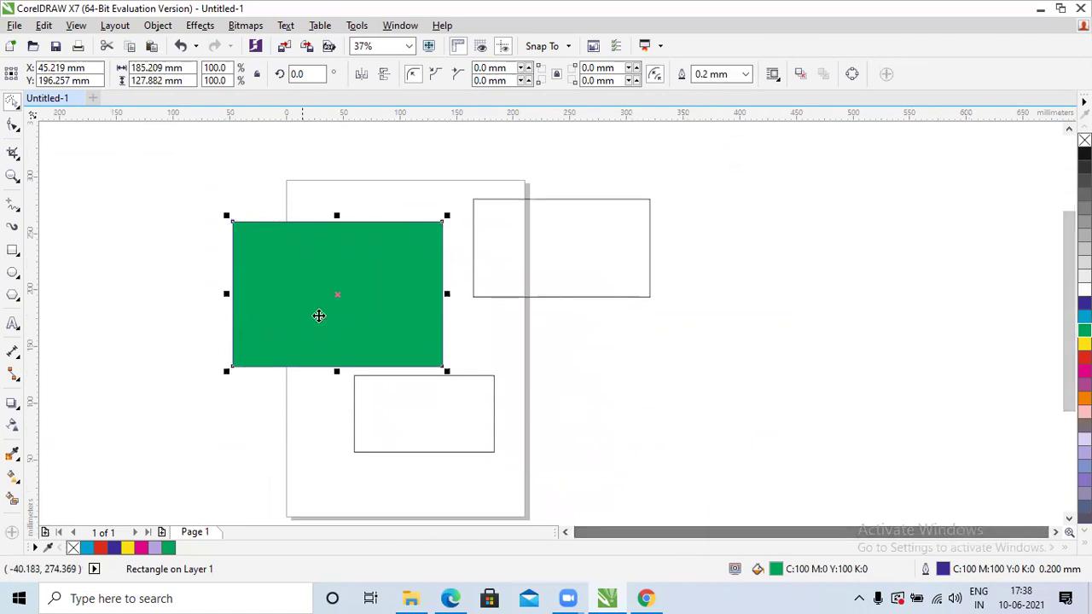
{"action": "left_click_drag", "start_coordinate": [319, 310], "coordinate": [328, 269]}
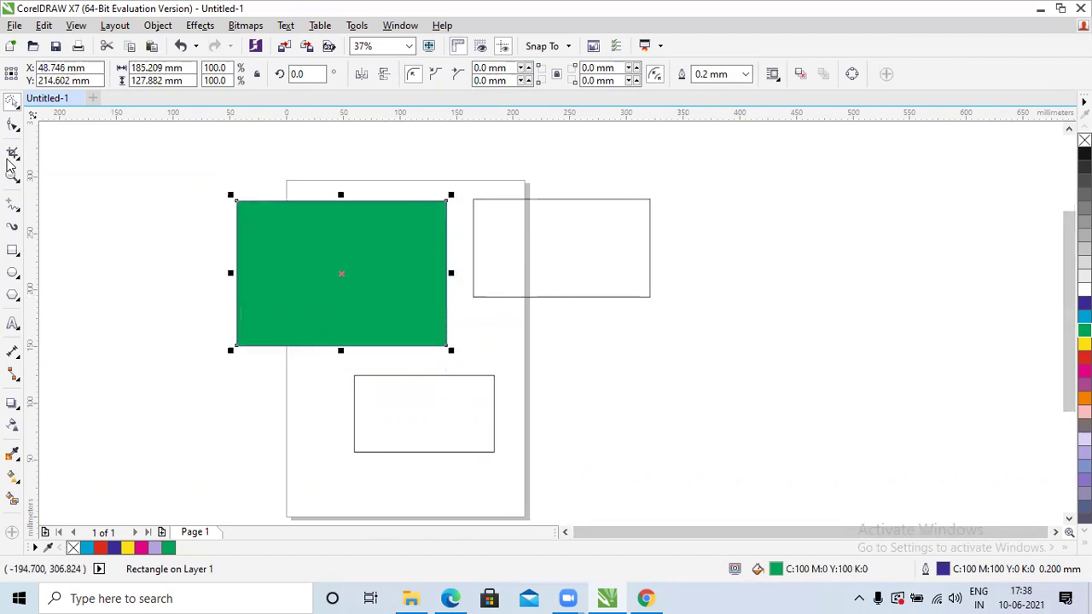
- Select the upper-right unfilled rectangle by drawing a freehand lasso with the Freehand Pick tool
{"action": "left_click", "coordinate": [15, 106]}
{"action": "left_click", "coordinate": [29, 119]}
{"action": "mouse_move", "coordinate": [169, 194]}
{"action": "left_mouse_down"}
{"action": "mouse_move", "coordinate": [190, 259]}
{"action": "mouse_move", "coordinate": [188, 347]}
{"action": "mouse_move", "coordinate": [314, 345]}
{"action": "mouse_move", "coordinate": [459, 320]}
{"action": "mouse_move", "coordinate": [486, 303]}
{"action": "mouse_move", "coordinate": [495, 268]}
{"action": "mouse_move", "coordinate": [478, 190]}
{"action": "left_mouse_up"}
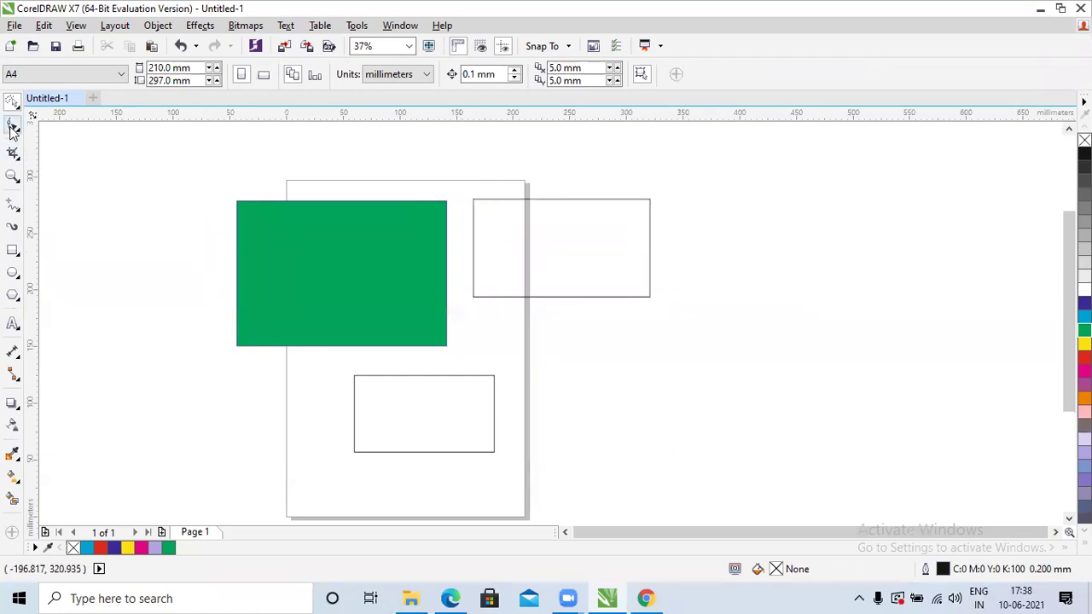
{"action": "mouse_move", "coordinate": [212, 190]}
{"action": "left_mouse_down"}
{"action": "mouse_move", "coordinate": [271, 365]}
{"action": "mouse_move", "coordinate": [471, 348]}
{"action": "mouse_move", "coordinate": [512, 362]}
{"action": "mouse_move", "coordinate": [549, 260]}
{"action": "mouse_move", "coordinate": [627, 212]}
{"action": "left_mouse_up"}
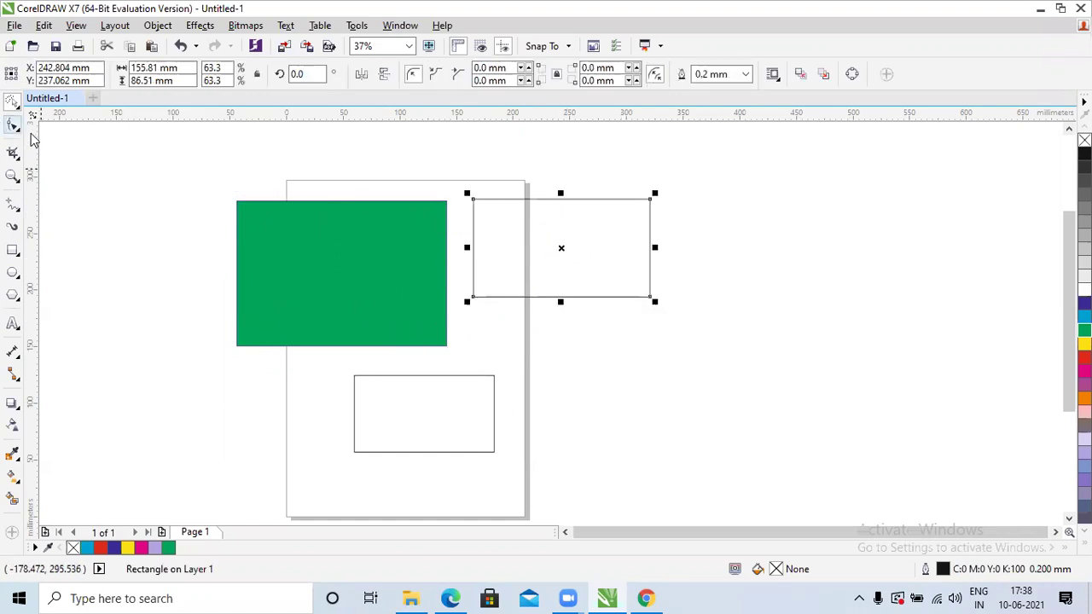
- Try another freehand lasso around the green rectangle and select that rectangle
{"action": "left_click", "coordinate": [19, 111]}
{"action": "left_click", "coordinate": [213, 196]}
{"action": "mouse_move", "coordinate": [213, 195]}
{"action": "left_mouse_down"}
{"action": "mouse_move", "coordinate": [244, 326]}
{"action": "mouse_move", "coordinate": [203, 368]}
{"action": "mouse_move", "coordinate": [322, 380]}
{"action": "mouse_move", "coordinate": [387, 312]}
{"action": "mouse_move", "coordinate": [431, 331]}
{"action": "mouse_move", "coordinate": [468, 309]}
{"action": "mouse_move", "coordinate": [504, 243]}
{"action": "mouse_move", "coordinate": [474, 225]}
{"action": "left_mouse_up"}
{"action": "left_click", "coordinate": [358, 261]}
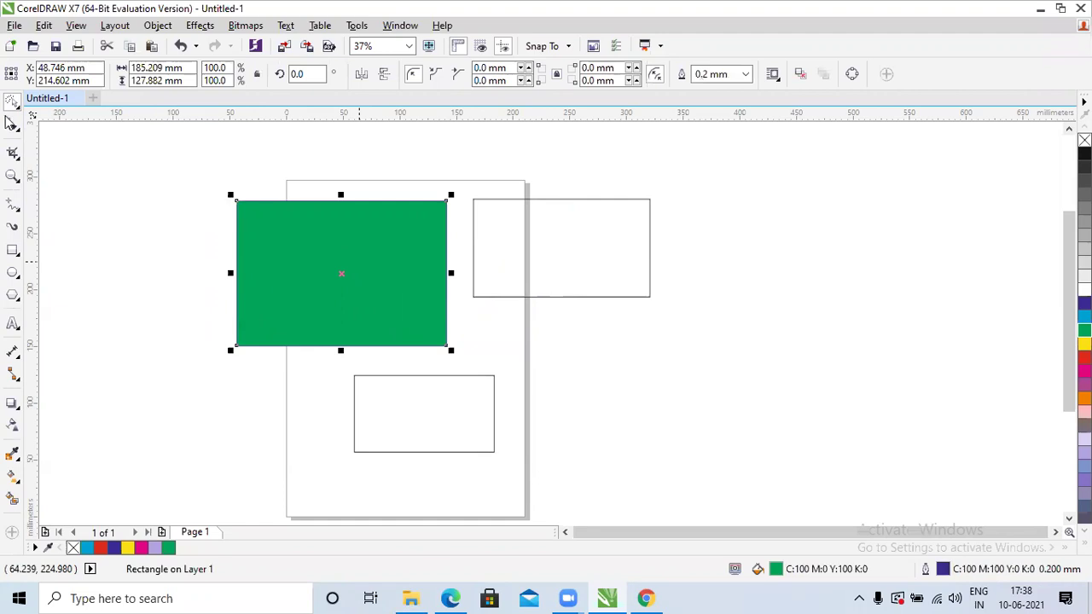
- Try freehand lassos around the green rectangle, then enclose the lower unfilled rectangle to select it
{"action": "left_click", "coordinate": [17, 101]}
{"action": "mouse_move", "coordinate": [208, 194]}
{"action": "left_mouse_down"}
{"action": "mouse_move", "coordinate": [224, 273]}
{"action": "mouse_move", "coordinate": [191, 327]}
{"action": "mouse_move", "coordinate": [165, 192]}
{"action": "left_mouse_up"}
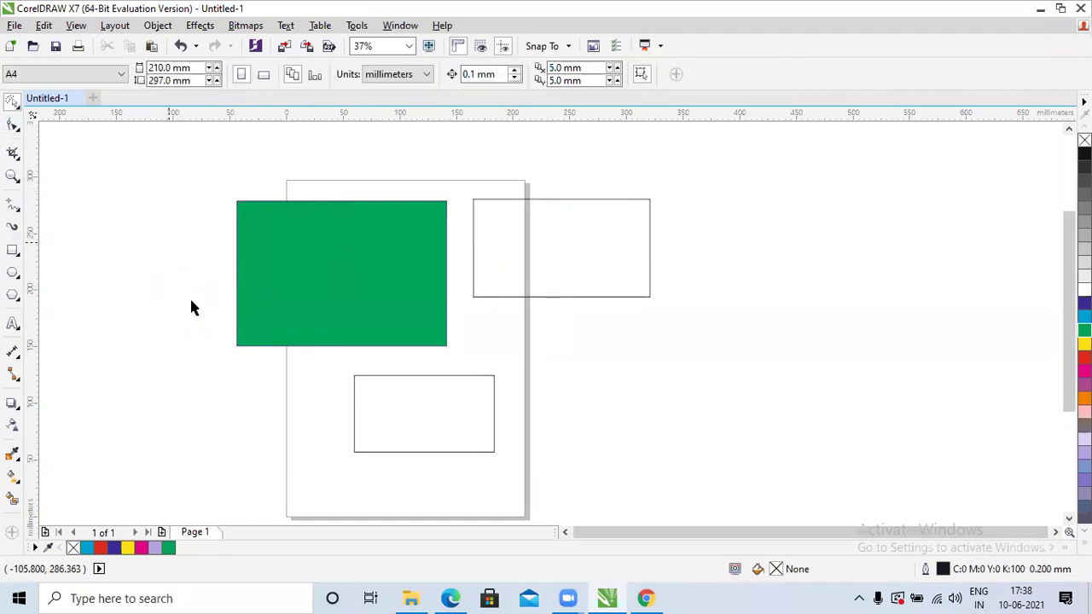
{"action": "left_click_drag", "start_coordinate": [233, 372], "coordinate": [352, 372]}
{"action": "mouse_move", "coordinate": [403, 377]}
{"action": "left_mouse_down"}
{"action": "mouse_move", "coordinate": [444, 357]}
{"action": "mouse_move", "coordinate": [460, 323]}
{"action": "mouse_move", "coordinate": [442, 272]}
{"action": "mouse_move", "coordinate": [389, 236]}
{"action": "mouse_move", "coordinate": [269, 221]}
{"action": "mouse_move", "coordinate": [207, 190]}
{"action": "mouse_move", "coordinate": [225, 179]}
{"action": "mouse_move", "coordinate": [223, 163]}
{"action": "mouse_move", "coordinate": [118, 160]}
{"action": "left_mouse_up"}
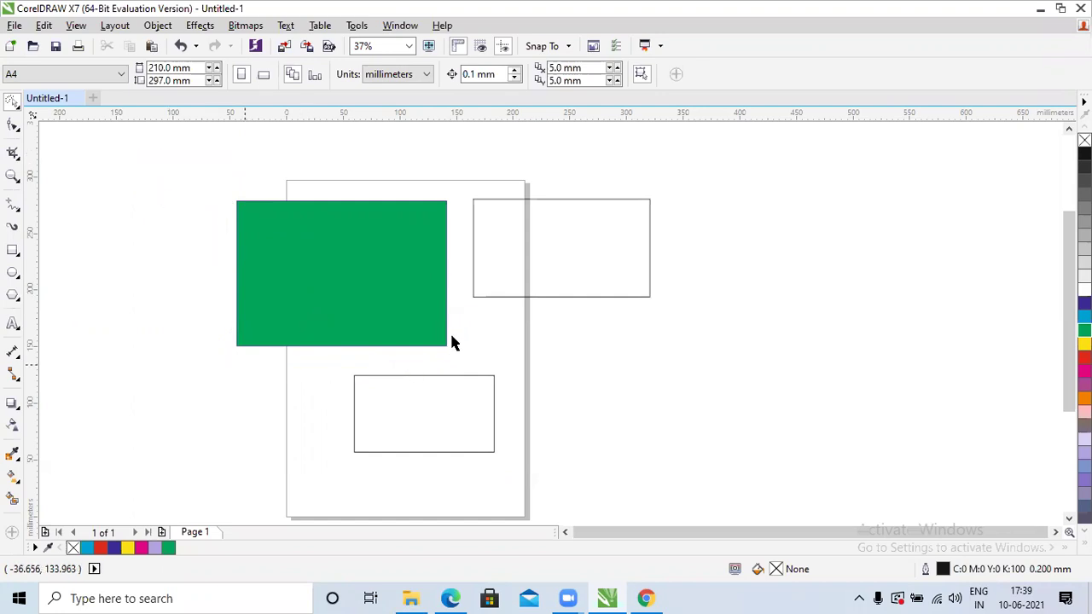
{"action": "mouse_move", "coordinate": [330, 362]}
{"action": "left_mouse_down"}
{"action": "mouse_move", "coordinate": [355, 474]}
{"action": "mouse_move", "coordinate": [447, 477]}
{"action": "mouse_move", "coordinate": [520, 475]}
{"action": "mouse_move", "coordinate": [541, 366]}
{"action": "left_mouse_up"}
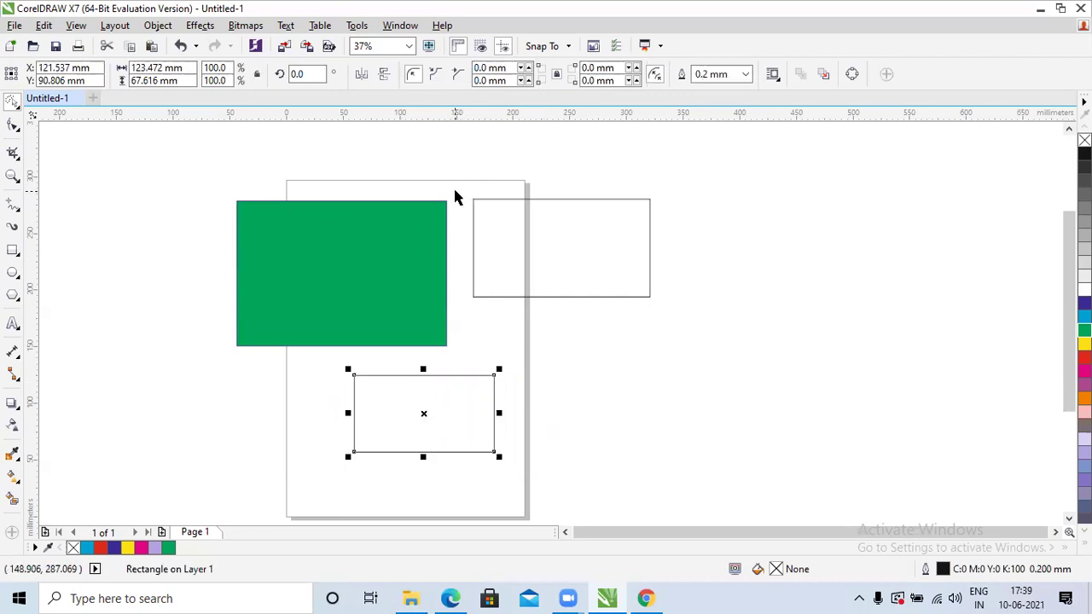
- Try selecting the upper-right unfilled rectangle with several freehand lassos drawn around and partly across it
{"action": "mouse_move", "coordinate": [462, 182]}
{"action": "left_mouse_down"}
{"action": "mouse_move", "coordinate": [465, 299]}
{"action": "mouse_move", "coordinate": [496, 309]}
{"action": "mouse_move", "coordinate": [569, 296]}
{"action": "mouse_move", "coordinate": [630, 311]}
{"action": "mouse_move", "coordinate": [680, 263]}
{"action": "mouse_move", "coordinate": [690, 204]}
{"action": "left_mouse_up"}
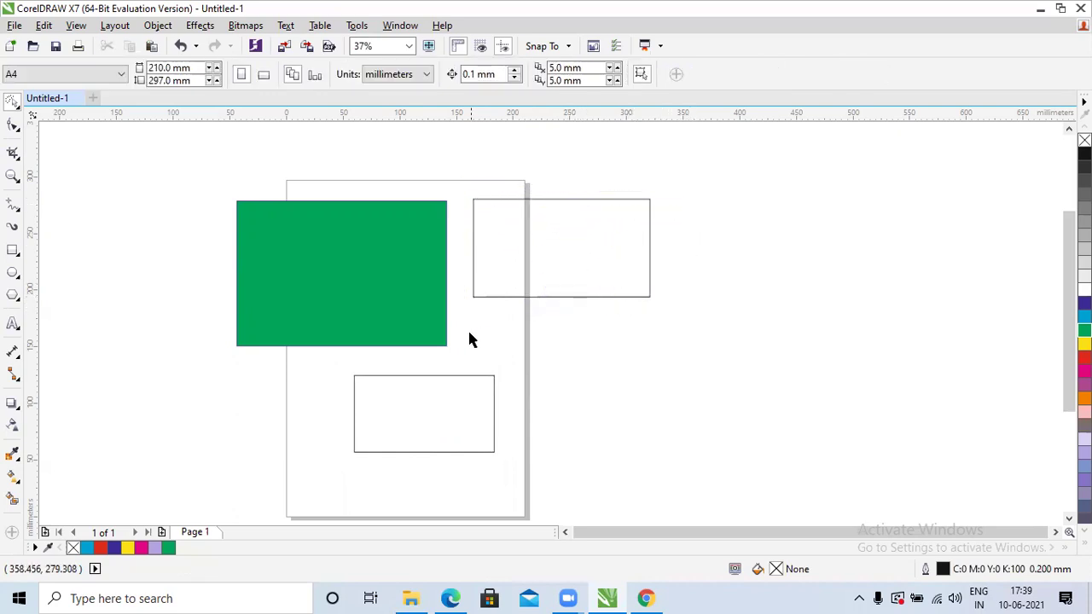
{"action": "mouse_move", "coordinate": [479, 331]}
{"action": "left_mouse_down"}
{"action": "mouse_move", "coordinate": [667, 318]}
{"action": "mouse_move", "coordinate": [685, 261]}
{"action": "mouse_move", "coordinate": [647, 158]}
{"action": "mouse_move", "coordinate": [468, 159]}
{"action": "mouse_move", "coordinate": [455, 165]}
{"action": "mouse_move", "coordinate": [458, 186]}
{"action": "left_mouse_up"}
{"action": "mouse_move", "coordinate": [557, 324]}
{"action": "left_mouse_down"}
{"action": "mouse_move", "coordinate": [658, 287]}
{"action": "mouse_move", "coordinate": [687, 288]}
{"action": "mouse_move", "coordinate": [691, 237]}
{"action": "mouse_move", "coordinate": [670, 188]}
{"action": "mouse_move", "coordinate": [549, 149]}
{"action": "mouse_move", "coordinate": [478, 151]}
{"action": "mouse_move", "coordinate": [473, 210]}
{"action": "left_mouse_up"}
{"action": "left_click_drag", "start_coordinate": [485, 258], "coordinate": [496, 341]}
{"action": "mouse_move", "coordinate": [631, 348]}
{"action": "left_mouse_down"}
{"action": "mouse_move", "coordinate": [680, 285]}
{"action": "mouse_move", "coordinate": [653, 209]}
{"action": "mouse_move", "coordinate": [465, 187]}
{"action": "left_mouse_up"}
{"action": "left_click", "coordinate": [490, 214]}
{"action": "left_click", "coordinate": [483, 325]}
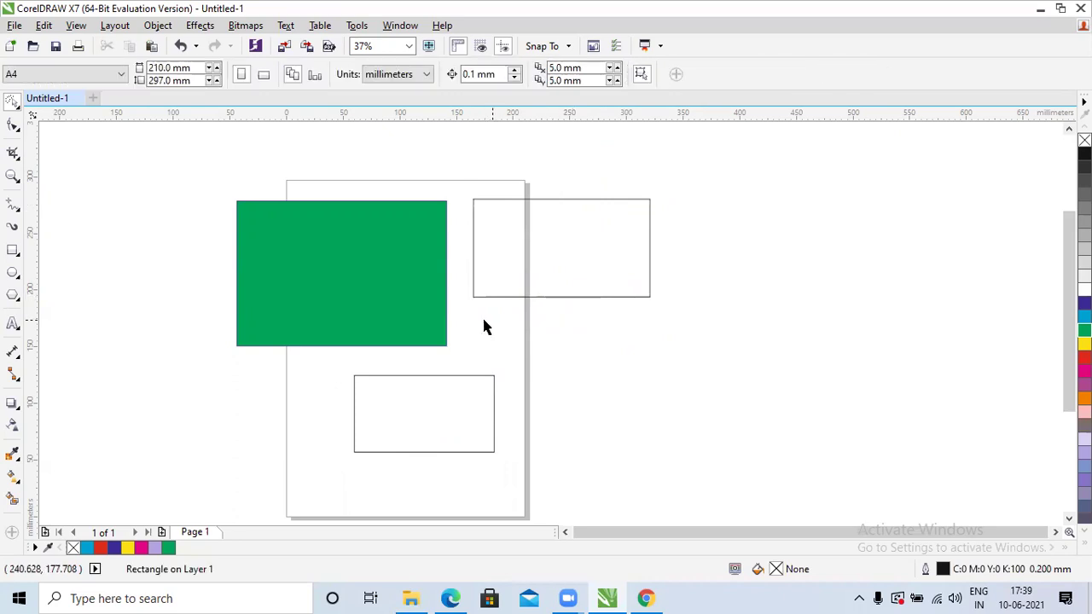
{"action": "mouse_move", "coordinate": [455, 316]}
{"action": "left_mouse_down"}
{"action": "mouse_move", "coordinate": [622, 321]}
{"action": "mouse_move", "coordinate": [661, 295]}
{"action": "mouse_move", "coordinate": [522, 224]}
{"action": "mouse_move", "coordinate": [433, 205]}
{"action": "mouse_move", "coordinate": [500, 178]}
{"action": "mouse_move", "coordinate": [584, 175]}
{"action": "mouse_move", "coordinate": [587, 186]}
{"action": "left_mouse_up"}
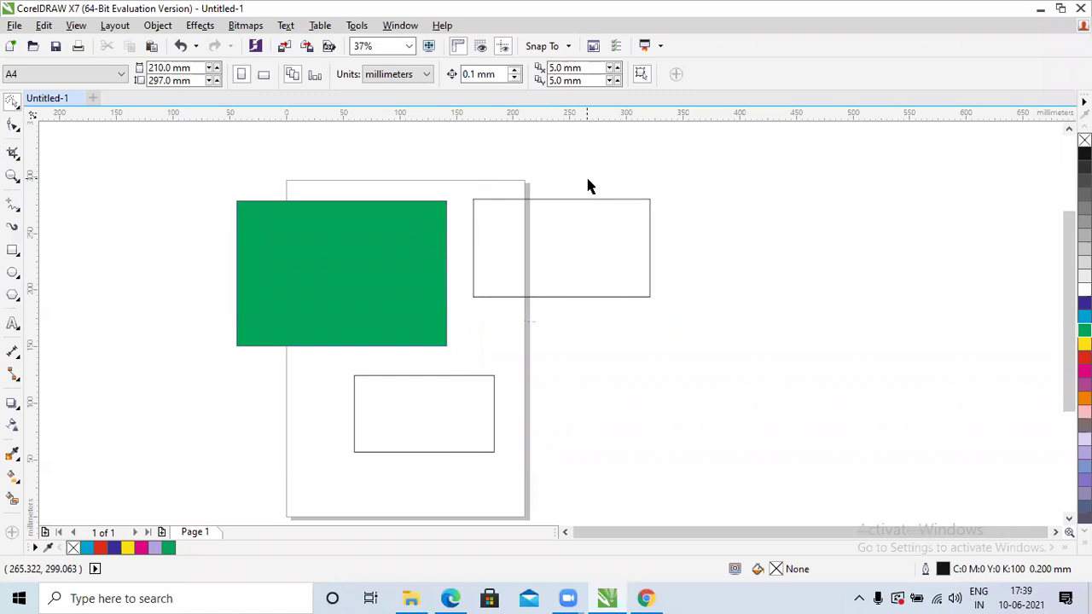
- Move the upper-right unfilled rectangle clear of the page, centred near X 388, Y 226 mm, and lasso it to select it
{"action": "left_click", "coordinate": [554, 252]}
{"action": "left_click_drag", "start_coordinate": [592, 254], "coordinate": [756, 265]}
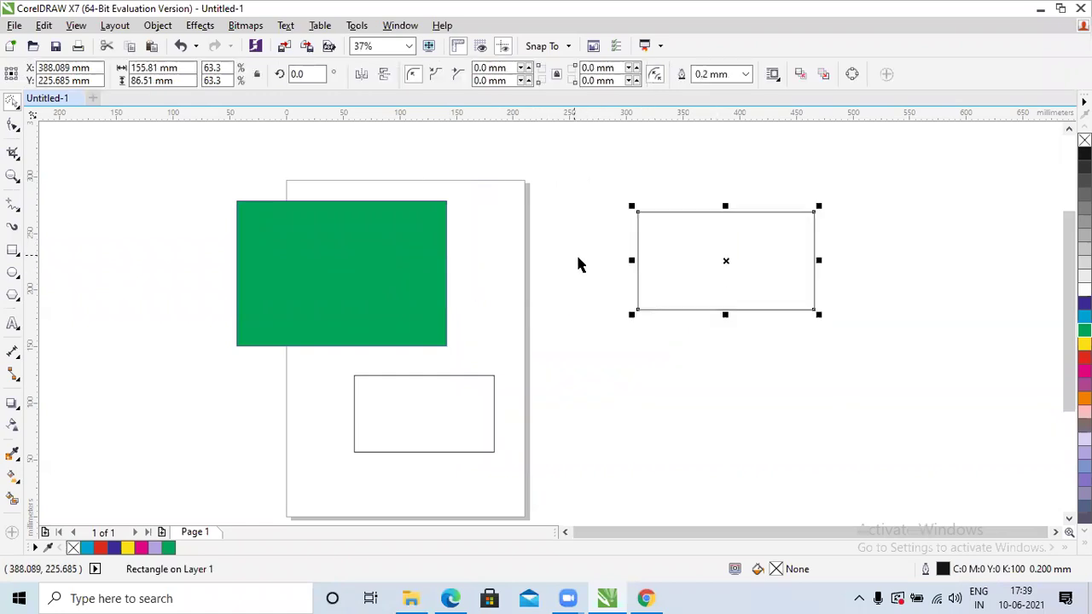
{"action": "mouse_move", "coordinate": [556, 188]}
{"action": "left_mouse_down"}
{"action": "mouse_move", "coordinate": [573, 314]}
{"action": "mouse_move", "coordinate": [683, 346]}
{"action": "mouse_move", "coordinate": [731, 283]}
{"action": "mouse_move", "coordinate": [819, 216]}
{"action": "mouse_move", "coordinate": [841, 236]}
{"action": "mouse_move", "coordinate": [825, 185]}
{"action": "mouse_move", "coordinate": [794, 209]}
{"action": "left_mouse_up"}
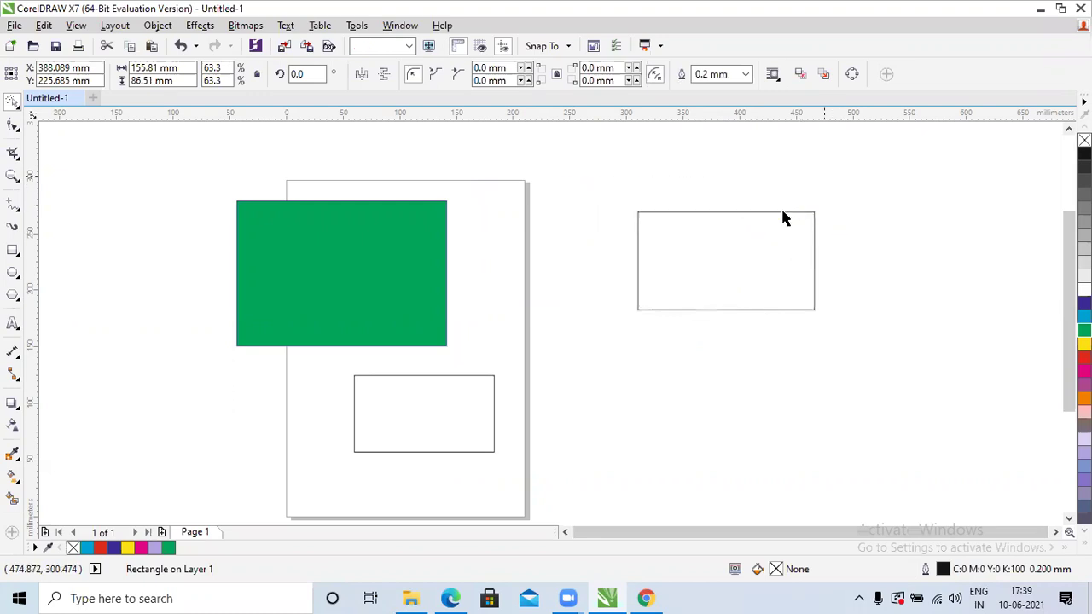
{"action": "mouse_move", "coordinate": [598, 361]}
{"action": "left_mouse_down"}
{"action": "mouse_move", "coordinate": [847, 357]}
{"action": "mouse_move", "coordinate": [832, 278]}
{"action": "mouse_move", "coordinate": [846, 227]}
{"action": "mouse_move", "coordinate": [791, 182]}
{"action": "mouse_move", "coordinate": [607, 168]}
{"action": "left_mouse_up"}
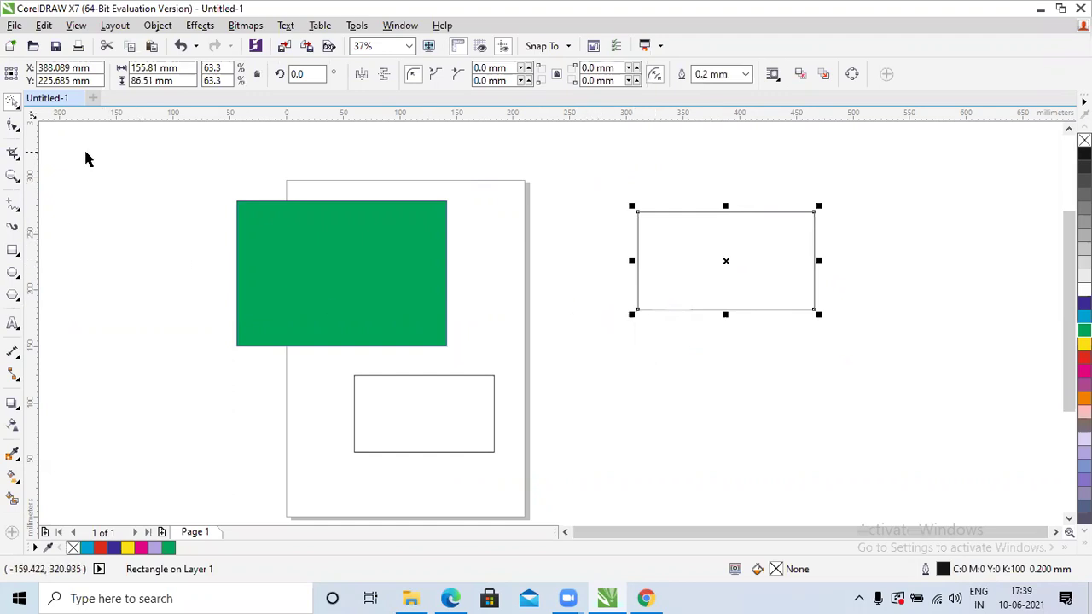
- Practise freehand lassos beside the green rectangle, ending with one that selects both it and the lower unfilled rectangle
{"action": "mouse_move", "coordinate": [94, 186]}
{"action": "left_mouse_down"}
{"action": "mouse_move", "coordinate": [109, 300]}
{"action": "mouse_move", "coordinate": [98, 468]}
{"action": "mouse_move", "coordinate": [250, 510]}
{"action": "mouse_move", "coordinate": [265, 535]}
{"action": "mouse_move", "coordinate": [246, 305]}
{"action": "mouse_move", "coordinate": [254, 340]}
{"action": "mouse_move", "coordinate": [262, 330]}
{"action": "mouse_move", "coordinate": [220, 306]}
{"action": "left_mouse_up"}
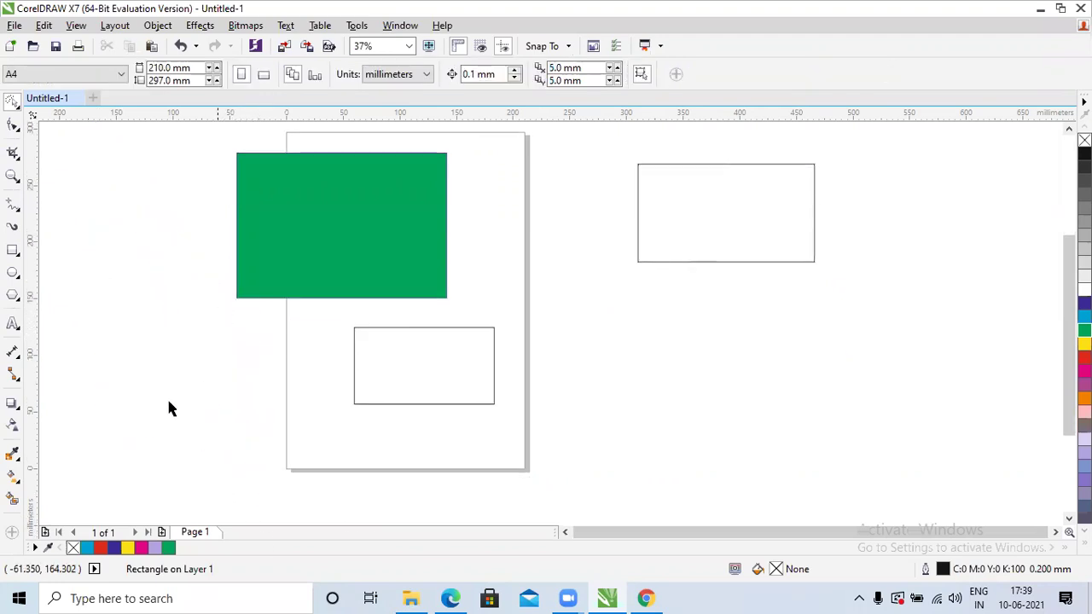
{"action": "mouse_move", "coordinate": [153, 130]}
{"action": "left_mouse_down"}
{"action": "mouse_move", "coordinate": [274, 132]}
{"action": "mouse_move", "coordinate": [289, 145]}
{"action": "mouse_move", "coordinate": [213, 164]}
{"action": "left_mouse_up"}
{"action": "mouse_move", "coordinate": [198, 221]}
{"action": "left_mouse_down"}
{"action": "mouse_move", "coordinate": [168, 236]}
{"action": "mouse_move", "coordinate": [163, 207]}
{"action": "mouse_move", "coordinate": [193, 207]}
{"action": "mouse_move", "coordinate": [145, 205]}
{"action": "mouse_move", "coordinate": [154, 229]}
{"action": "left_mouse_up"}
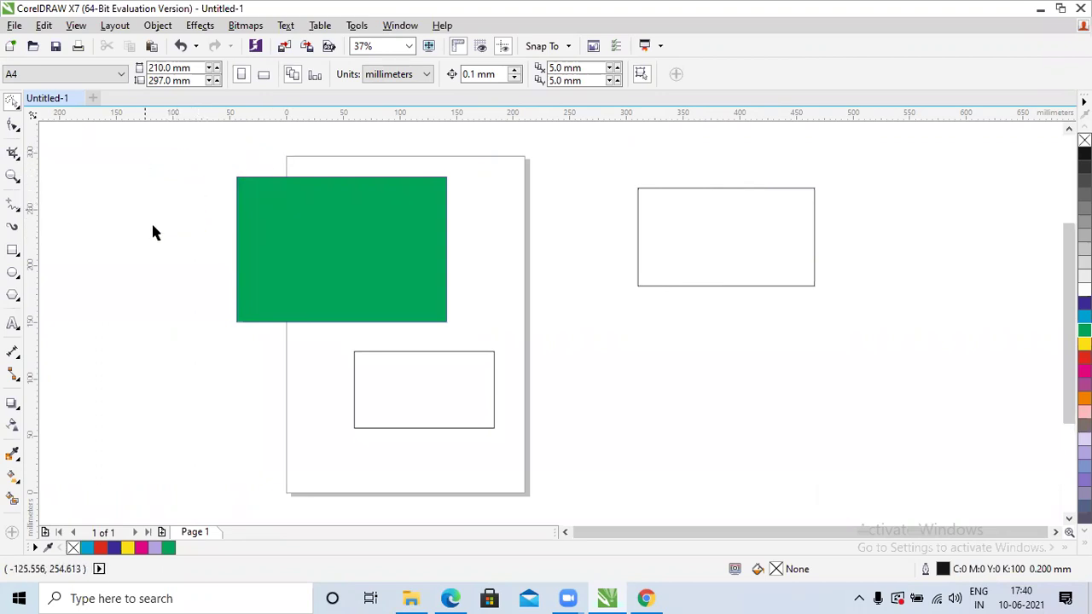
{"action": "mouse_move", "coordinate": [208, 190]}
{"action": "left_mouse_down"}
{"action": "mouse_move", "coordinate": [281, 162]}
{"action": "mouse_move", "coordinate": [239, 169]}
{"action": "mouse_move", "coordinate": [239, 147]}
{"action": "left_mouse_up"}
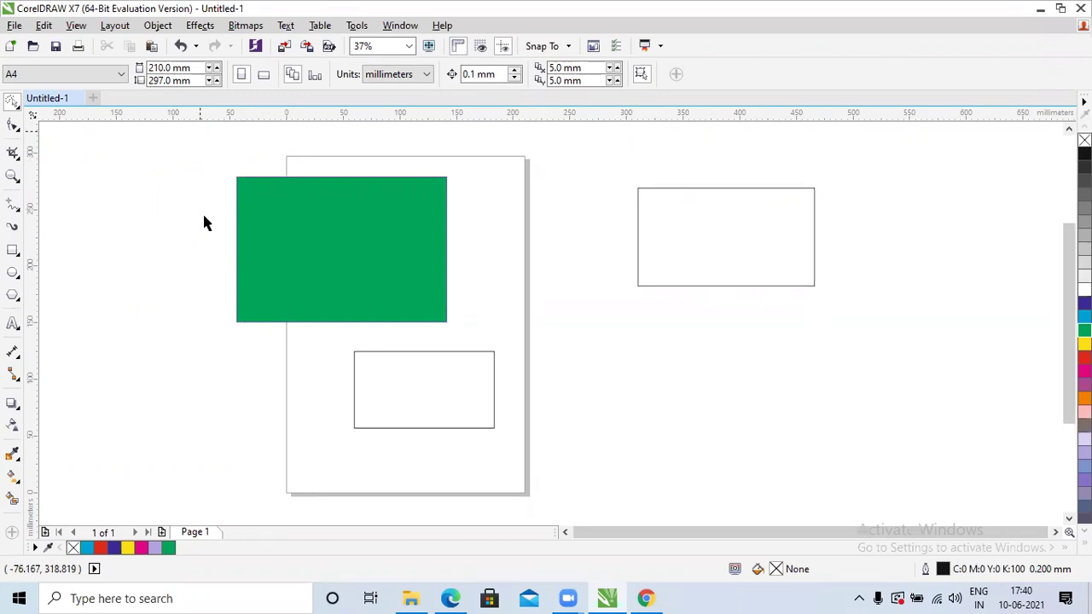
{"action": "mouse_move", "coordinate": [198, 290]}
{"action": "left_mouse_down"}
{"action": "mouse_move", "coordinate": [192, 365]}
{"action": "mouse_move", "coordinate": [250, 378]}
{"action": "mouse_move", "coordinate": [209, 401]}
{"action": "left_mouse_up"}
{"action": "mouse_move", "coordinate": [140, 145]}
{"action": "left_mouse_down"}
{"action": "mouse_move", "coordinate": [145, 474]}
{"action": "mouse_move", "coordinate": [346, 504]}
{"action": "mouse_move", "coordinate": [437, 493]}
{"action": "mouse_move", "coordinate": [532, 446]}
{"action": "mouse_move", "coordinate": [601, 224]}
{"action": "mouse_move", "coordinate": [573, 169]}
{"action": "left_mouse_up"}
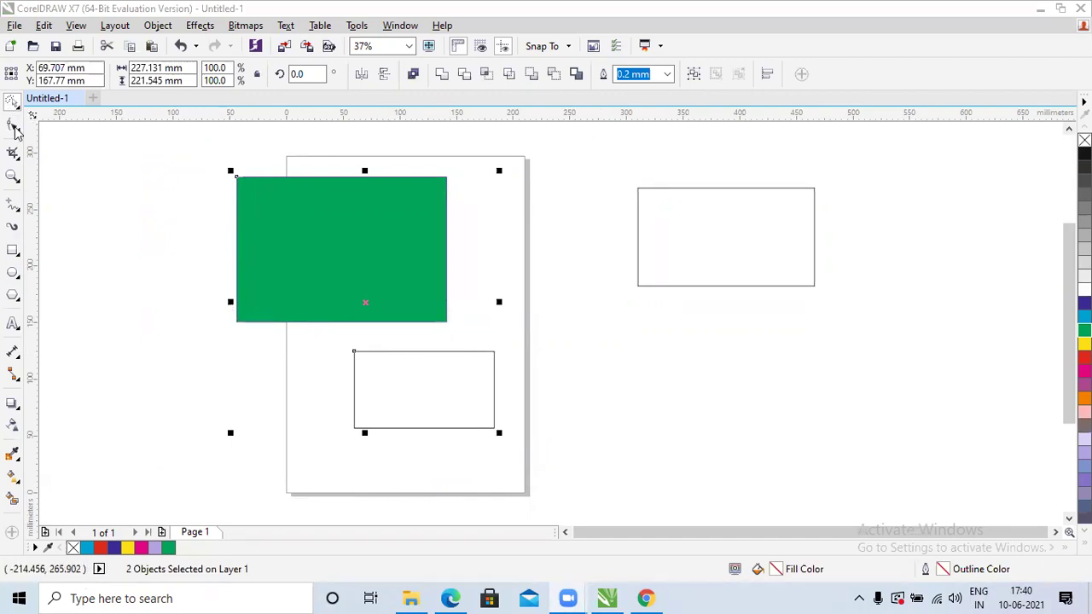
- With the Freehand Pick tool, lasso around all three rectangles to select them together
{"action": "left_click", "coordinate": [13, 104]}
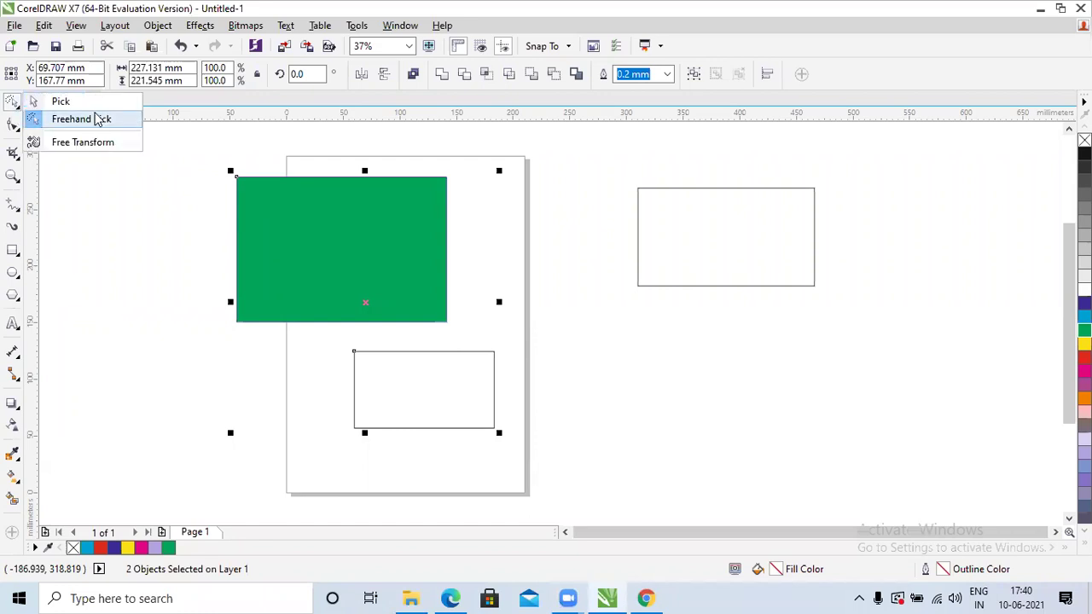
{"action": "left_click", "coordinate": [93, 123]}
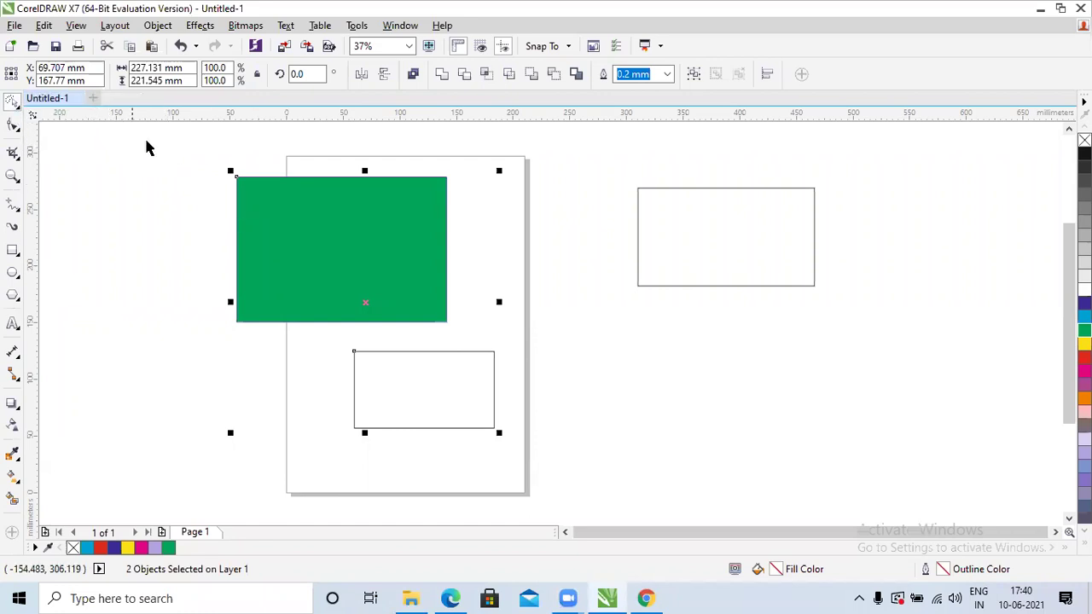
{"action": "mouse_move", "coordinate": [232, 240]}
{"action": "left_mouse_down"}
{"action": "mouse_move", "coordinate": [310, 258]}
{"action": "mouse_move", "coordinate": [459, 198]}
{"action": "mouse_move", "coordinate": [478, 171]}
{"action": "mouse_move", "coordinate": [440, 262]}
{"action": "mouse_move", "coordinate": [378, 296]}
{"action": "mouse_move", "coordinate": [500, 259]}
{"action": "mouse_move", "coordinate": [517, 242]}
{"action": "left_mouse_up"}
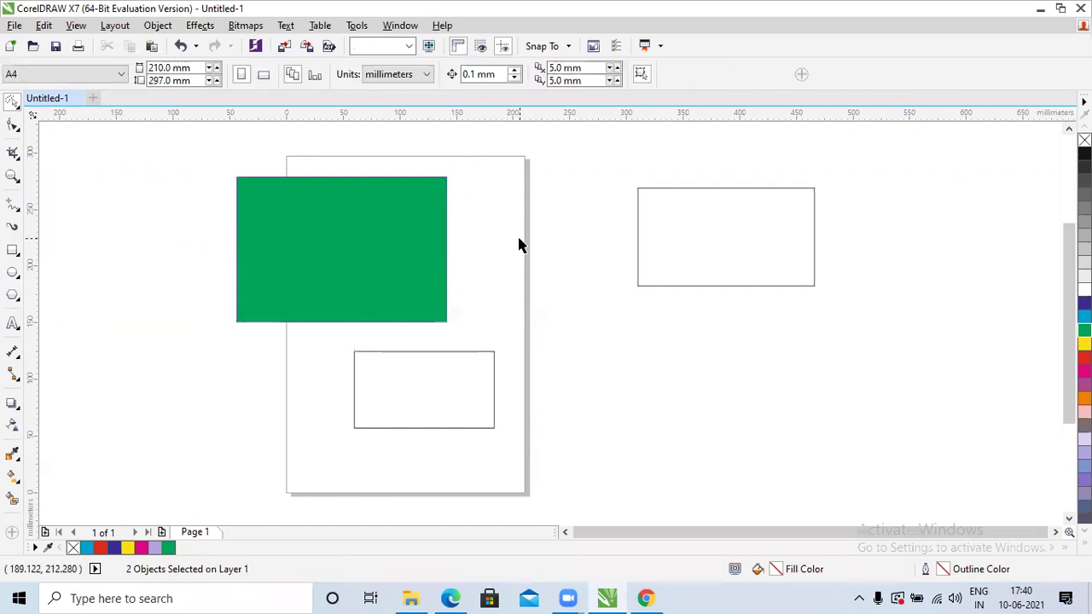
{"action": "mouse_move", "coordinate": [72, 126]}
{"action": "left_mouse_down"}
{"action": "mouse_move", "coordinate": [87, 421]}
{"action": "mouse_move", "coordinate": [111, 458]}
{"action": "mouse_move", "coordinate": [291, 473]}
{"action": "mouse_move", "coordinate": [388, 504]}
{"action": "mouse_move", "coordinate": [476, 483]}
{"action": "mouse_move", "coordinate": [700, 361]}
{"action": "mouse_move", "coordinate": [812, 342]}
{"action": "mouse_move", "coordinate": [893, 286]}
{"action": "mouse_move", "coordinate": [915, 160]}
{"action": "left_mouse_up"}
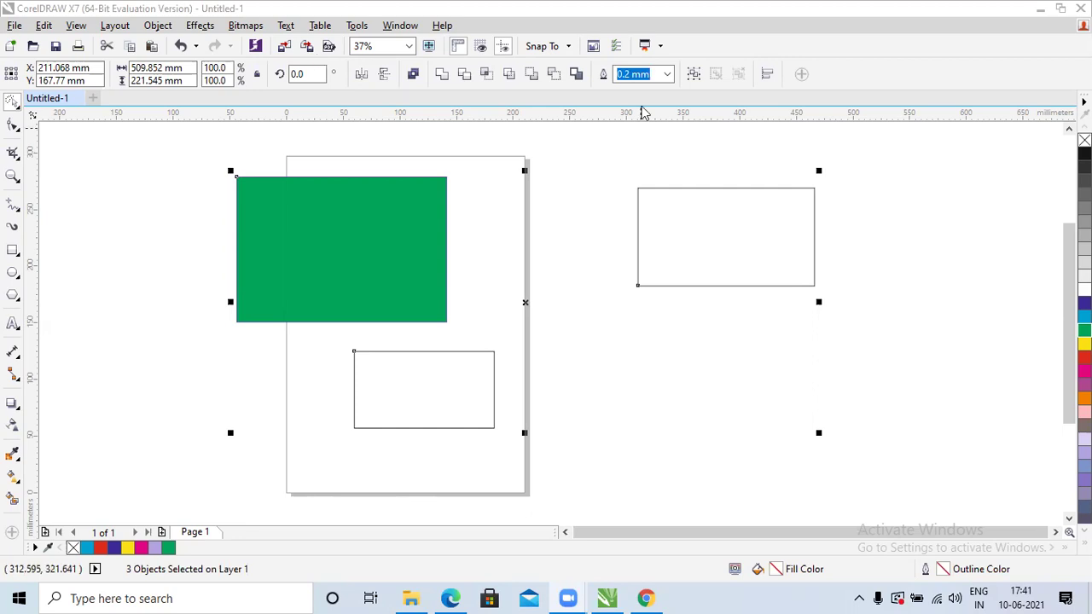
- Switch to the Pick tool and delete the three selected rectangles from the drawing
{"action": "left_click", "coordinate": [12, 104]}
{"action": "left_click", "coordinate": [66, 103]}
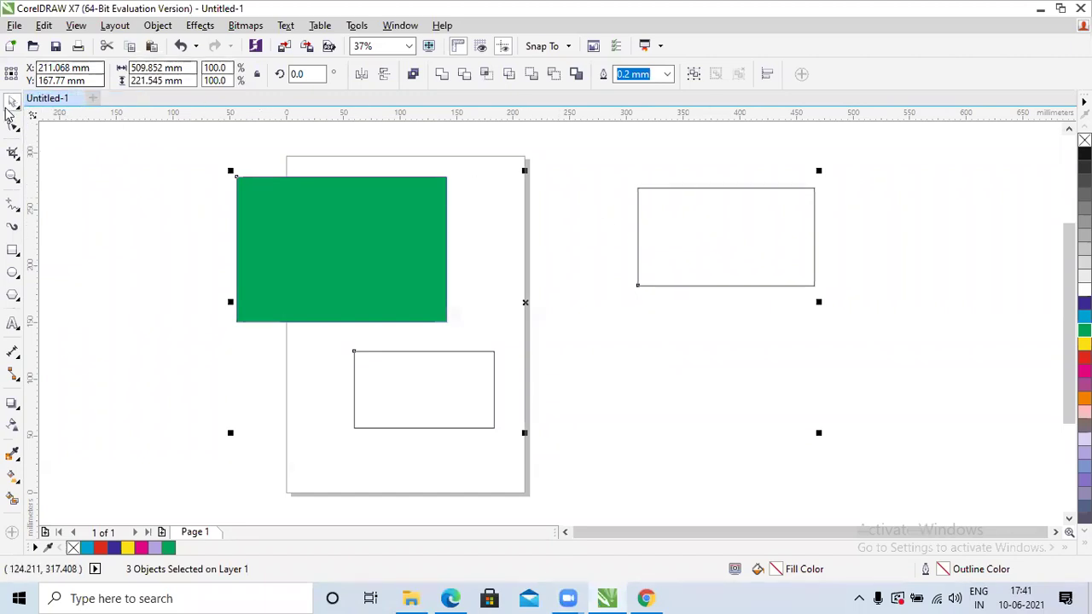
{"action": "left_click", "coordinate": [687, 215]}
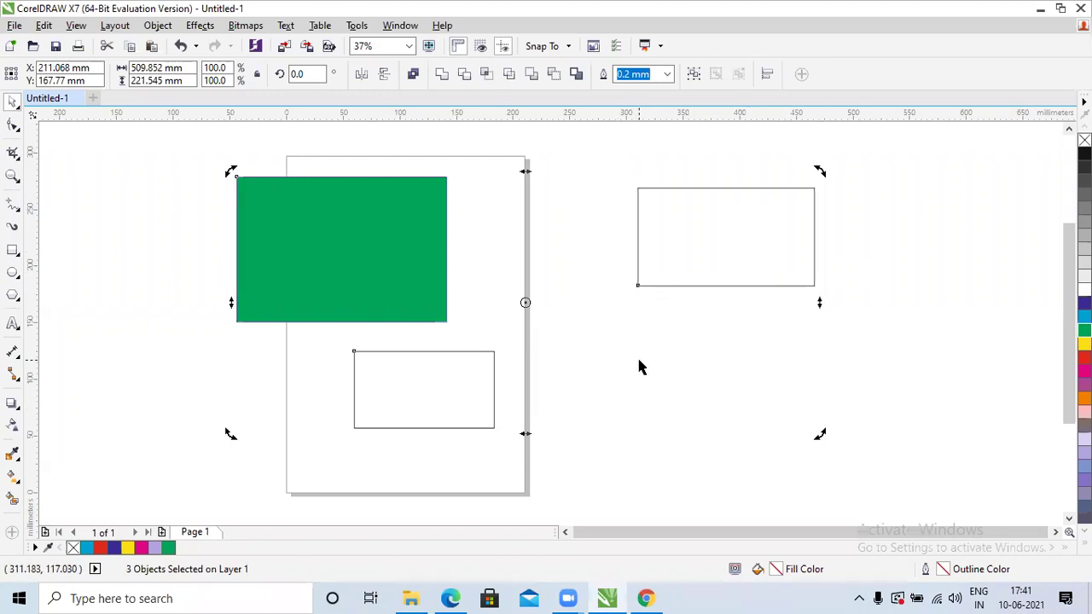
{"action": "key", "text": "Delete"}
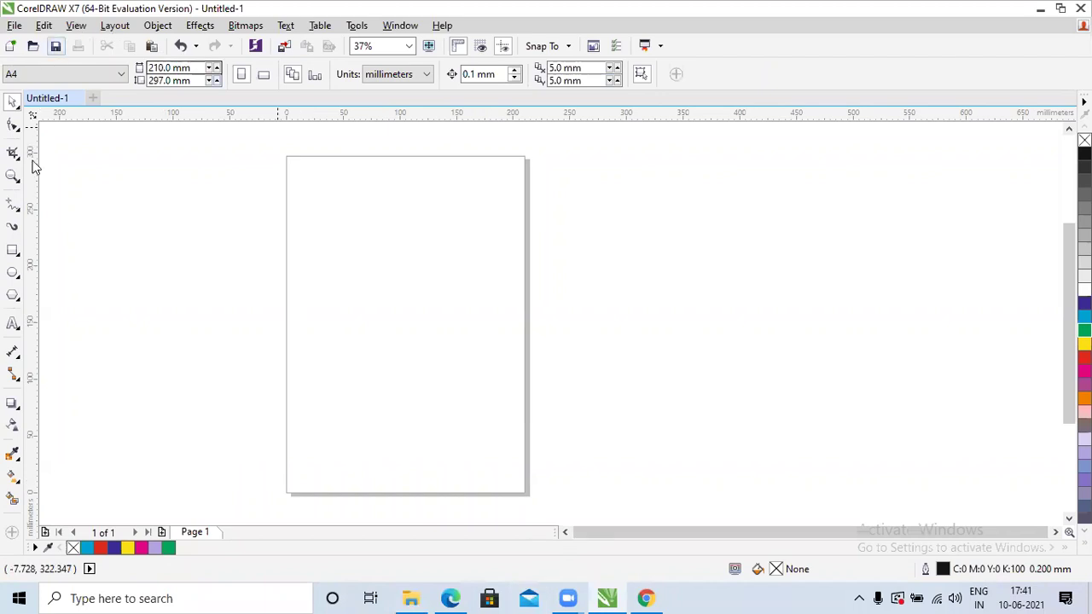
- Draw a rectangle about 152 × 127 mm in the middle of the page and fill it with cyan
{"action": "left_click_drag", "start_coordinate": [313, 223], "coordinate": [485, 367]}
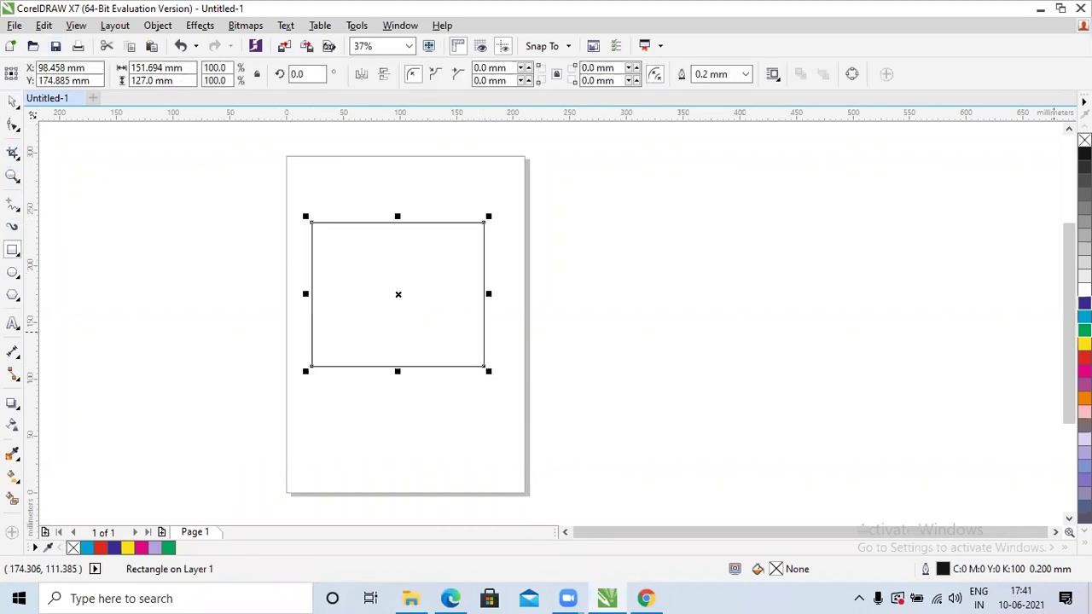
{"action": "left_click", "coordinate": [1084, 316]}
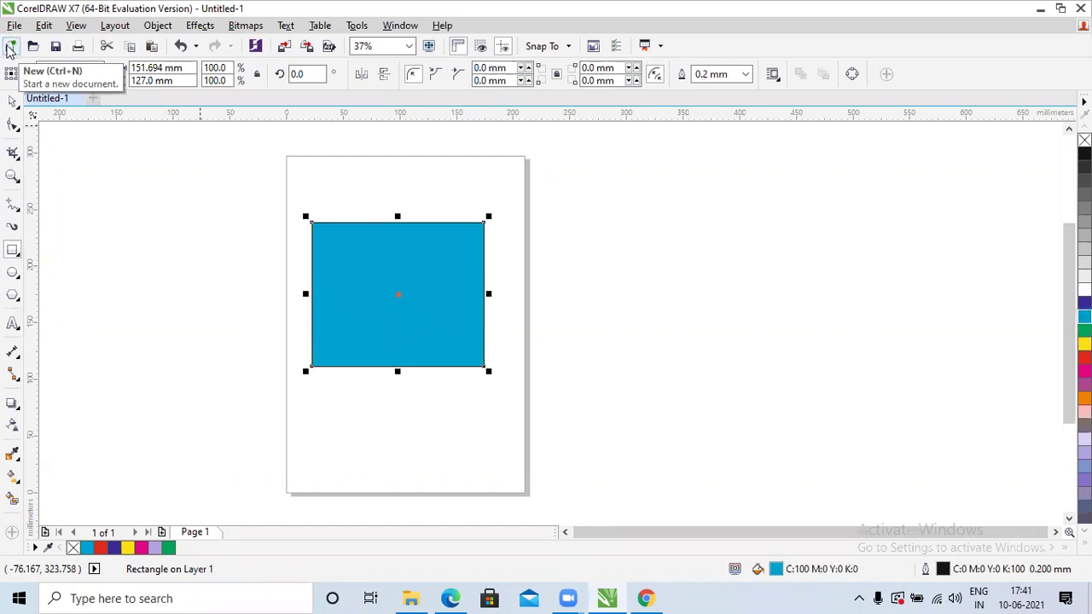
- Examine the cyan rectangle on the page at zoom levels between 19% and 75%
{"action": "scroll", "coordinate": [397, 227], "scroll_direction": "down", "scroll_amount": 2}
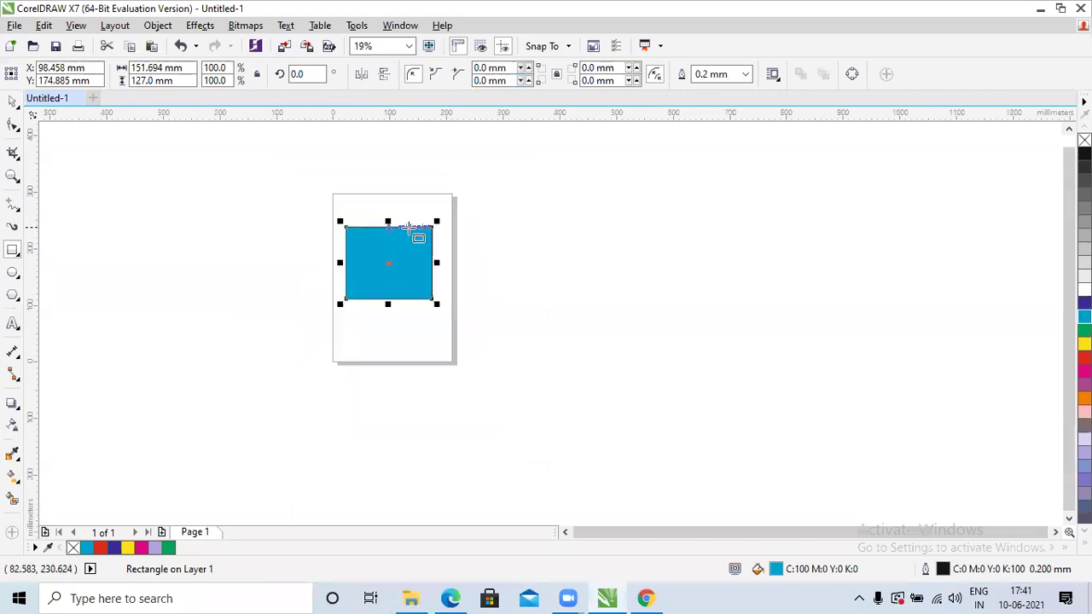
{"action": "scroll", "coordinate": [390, 259], "scroll_direction": "up", "scroll_amount": 2}
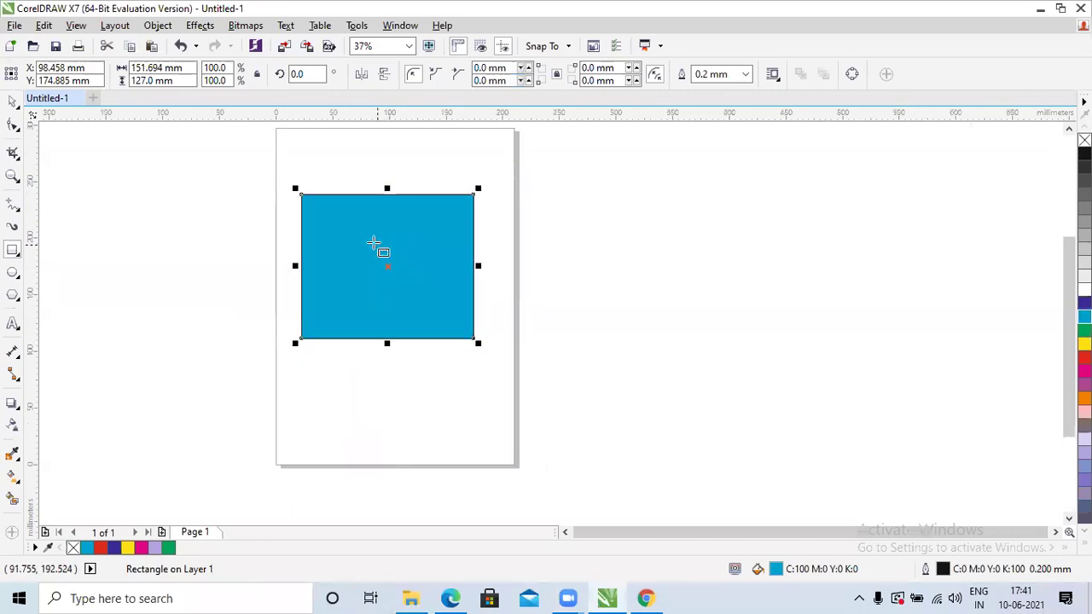
{"action": "scroll", "coordinate": [373, 244], "scroll_direction": "up", "scroll_amount": 2}
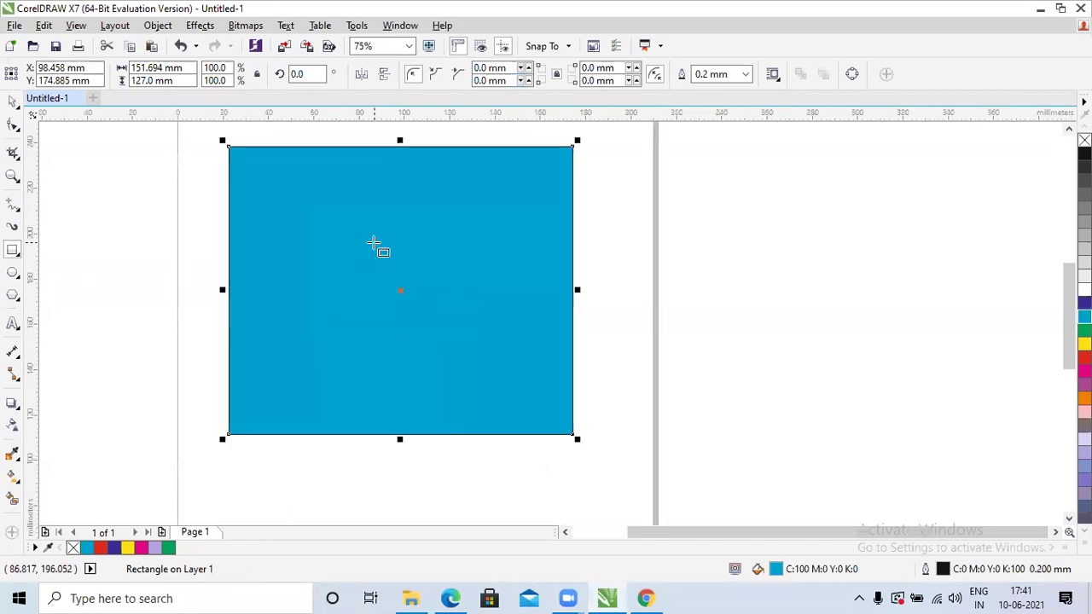
{"action": "scroll", "coordinate": [373, 244], "scroll_direction": "down", "scroll_amount": 2}
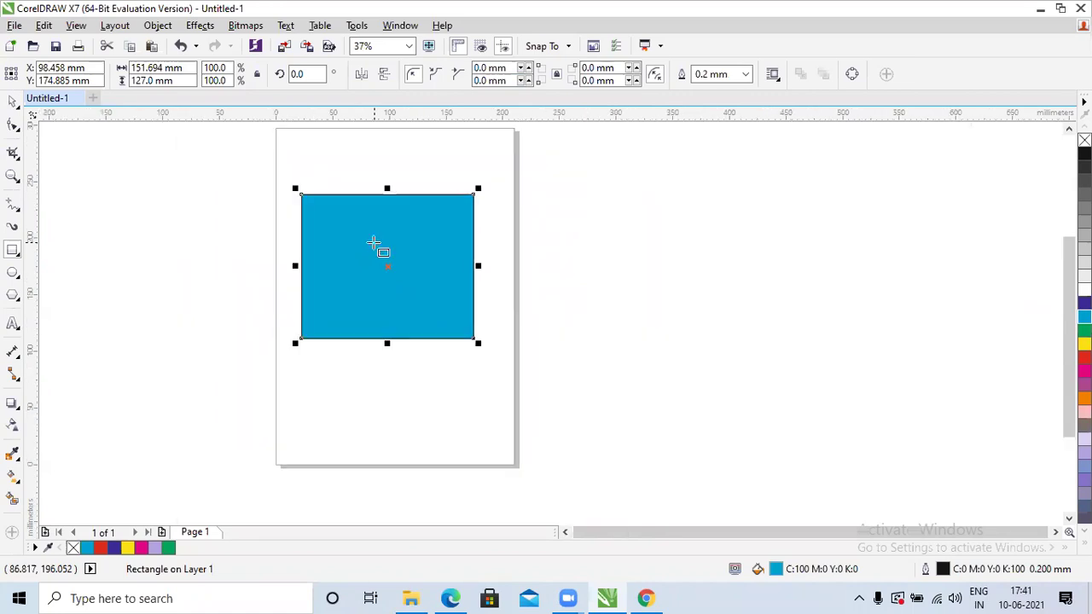
{"action": "scroll", "coordinate": [374, 244], "scroll_direction": "down", "scroll_amount": 1}
{"action": "scroll", "coordinate": [374, 245], "scroll_direction": "up", "scroll_amount": 1}
{"action": "scroll", "coordinate": [374, 244], "scroll_direction": "up", "scroll_amount": 1}
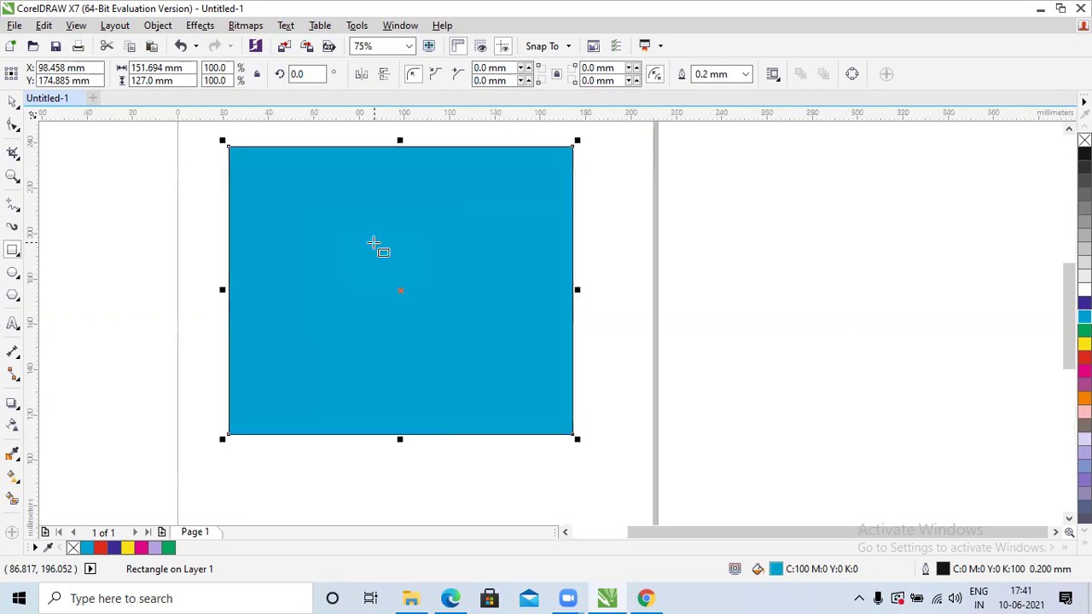
{"action": "scroll", "coordinate": [373, 245], "scroll_direction": "down", "scroll_amount": 1}
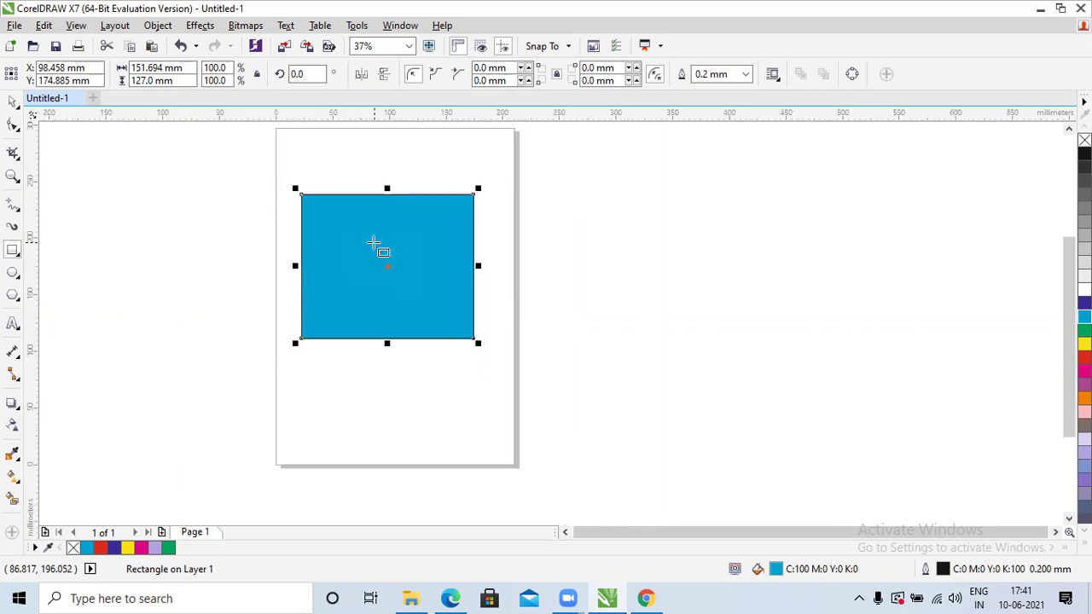
{"action": "scroll", "coordinate": [374, 244], "scroll_direction": "up", "scroll_amount": 1}
{"action": "scroll", "coordinate": [373, 244], "scroll_direction": "down", "scroll_amount": 1}
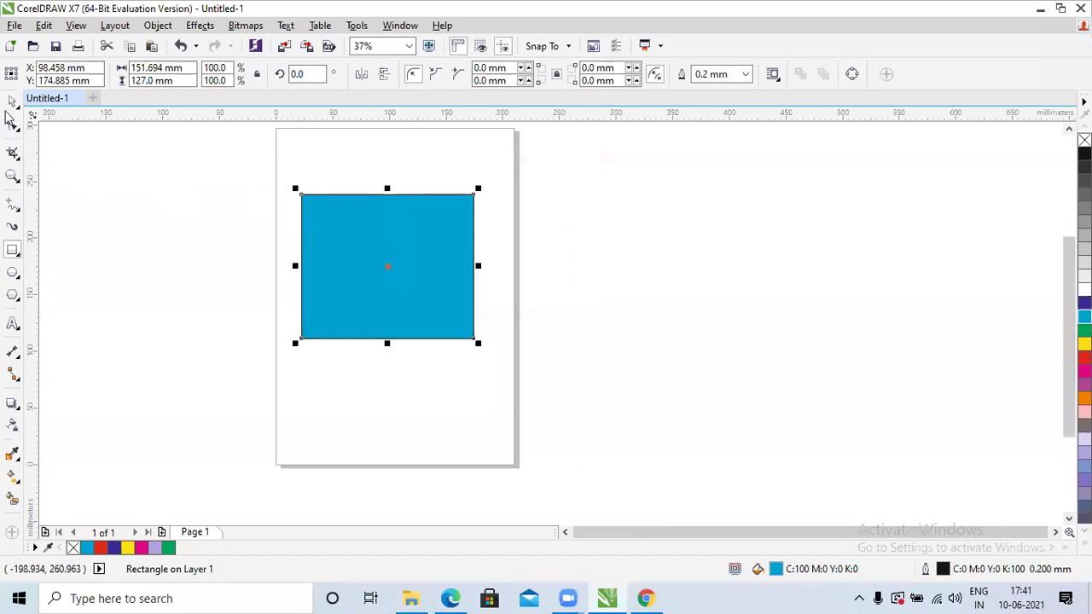
- Try rotating the cyan rectangle by its upper-right corner, with the rotation centre at its middle, lower-left corner and left edge
{"action": "left_click", "coordinate": [18, 109]}
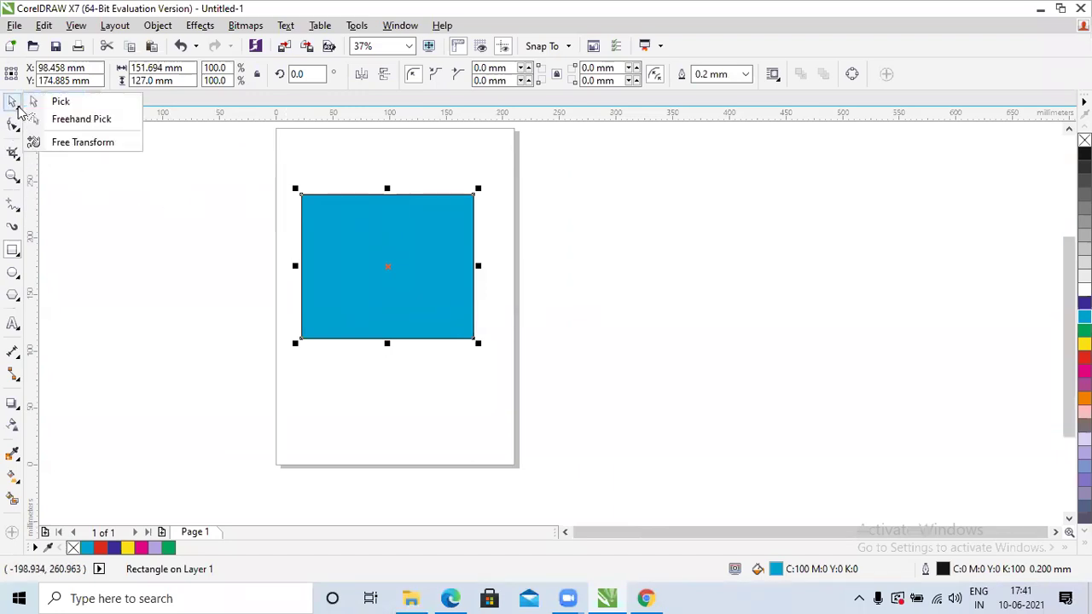
{"action": "mouse_move", "coordinate": [478, 189]}
{"action": "left_mouse_down"}
{"action": "mouse_move", "coordinate": [458, 239]}
{"action": "mouse_move", "coordinate": [475, 190]}
{"action": "left_mouse_up"}
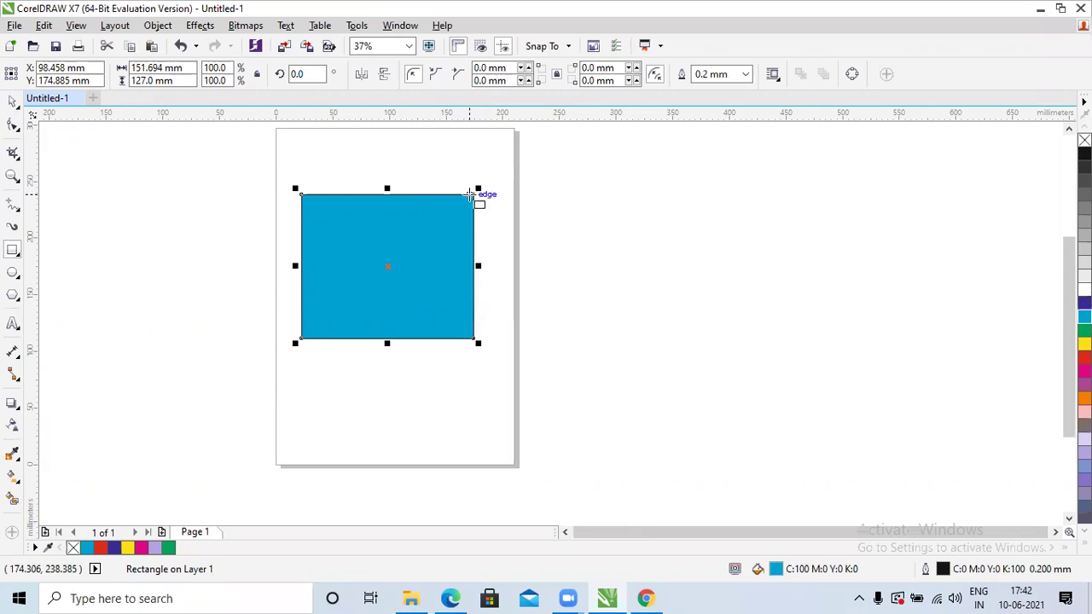
{"action": "left_click", "coordinate": [480, 186]}
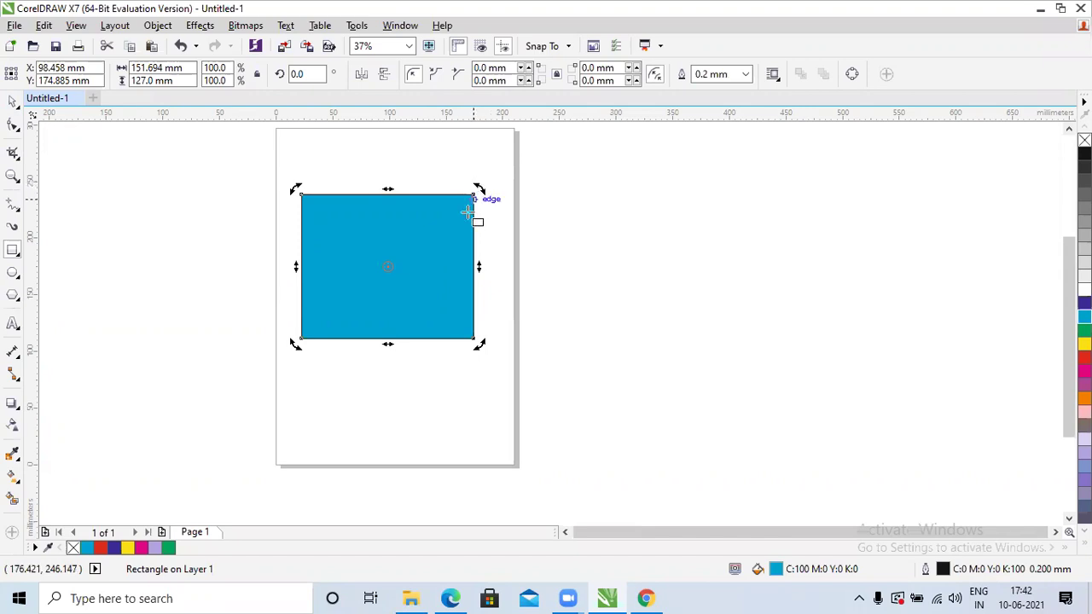
{"action": "left_click_drag", "start_coordinate": [478, 185], "coordinate": [414, 189]}
{"action": "mouse_move", "coordinate": [457, 188]}
{"action": "left_mouse_down"}
{"action": "mouse_move", "coordinate": [470, 193]}
{"action": "mouse_move", "coordinate": [473, 244]}
{"action": "mouse_move", "coordinate": [472, 195]}
{"action": "left_mouse_up"}
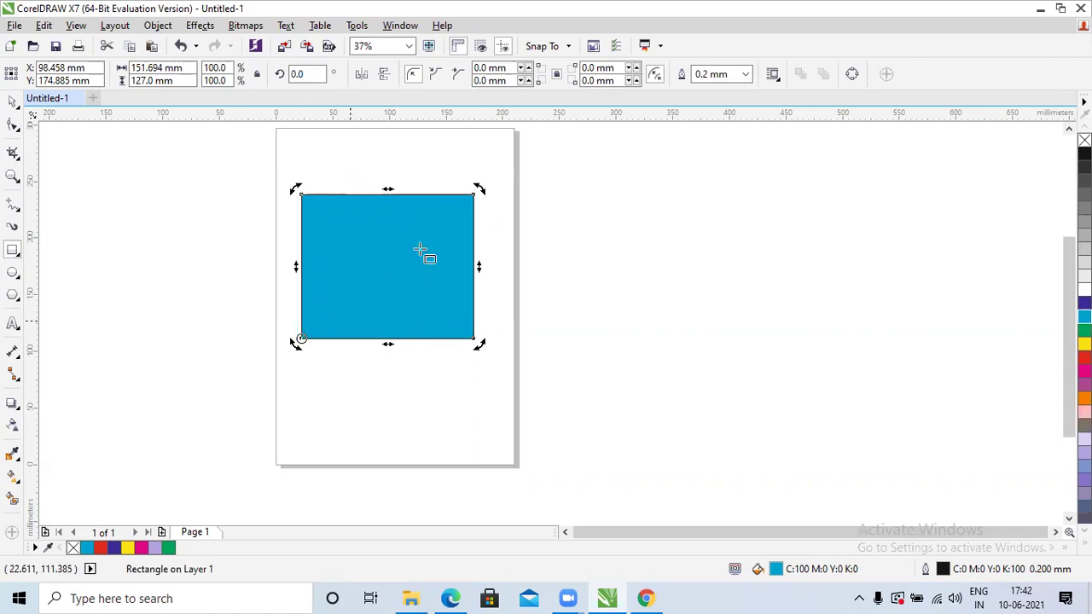
{"action": "left_click_drag", "start_coordinate": [479, 189], "coordinate": [415, 256]}
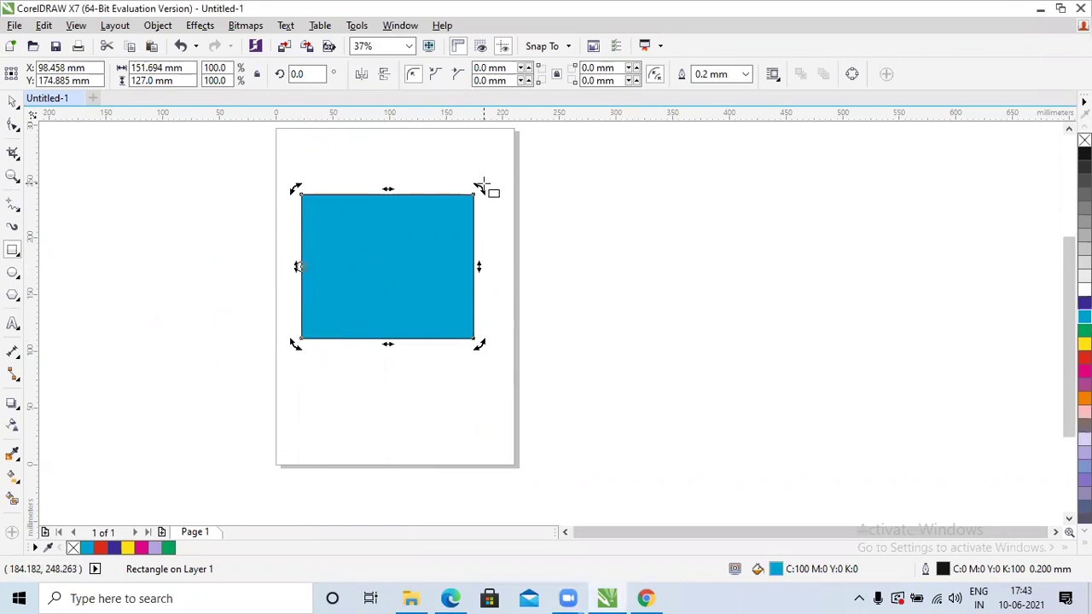
{"action": "left_click_drag", "start_coordinate": [475, 186], "coordinate": [426, 224]}
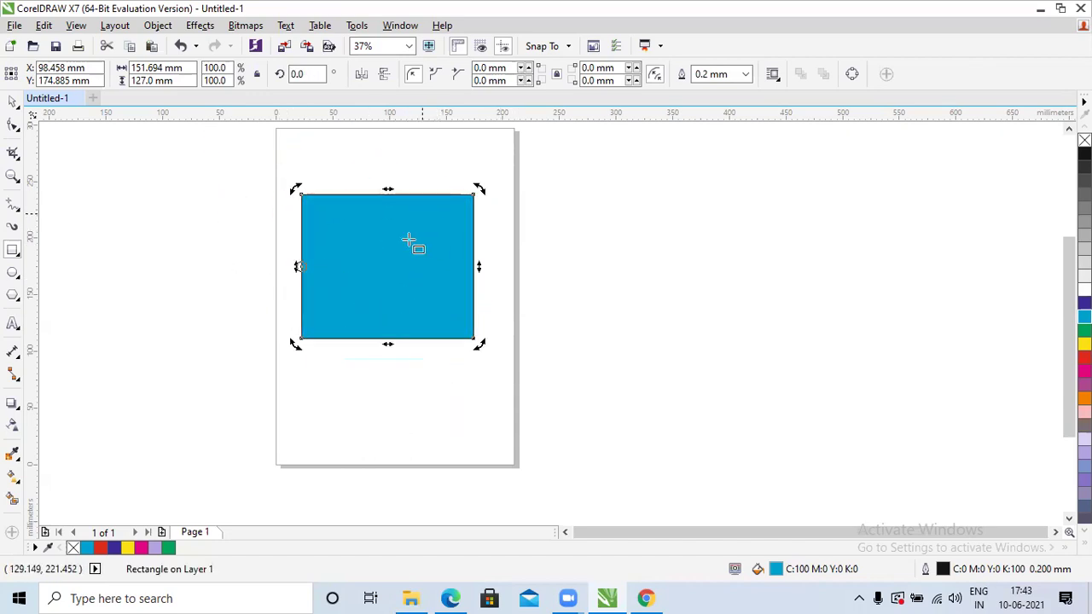
- Stretch and flip the cyan rectangle several times with Free Transform scaling, ending at about 1,602 × 113 mm
{"action": "left_click", "coordinate": [13, 104]}
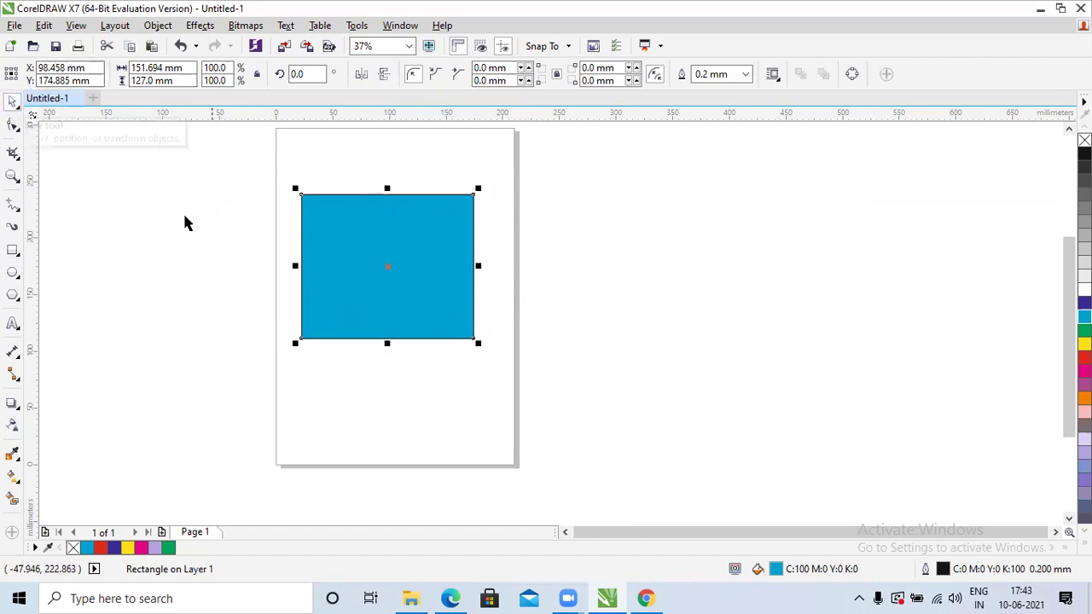
{"action": "left_click", "coordinate": [13, 106]}
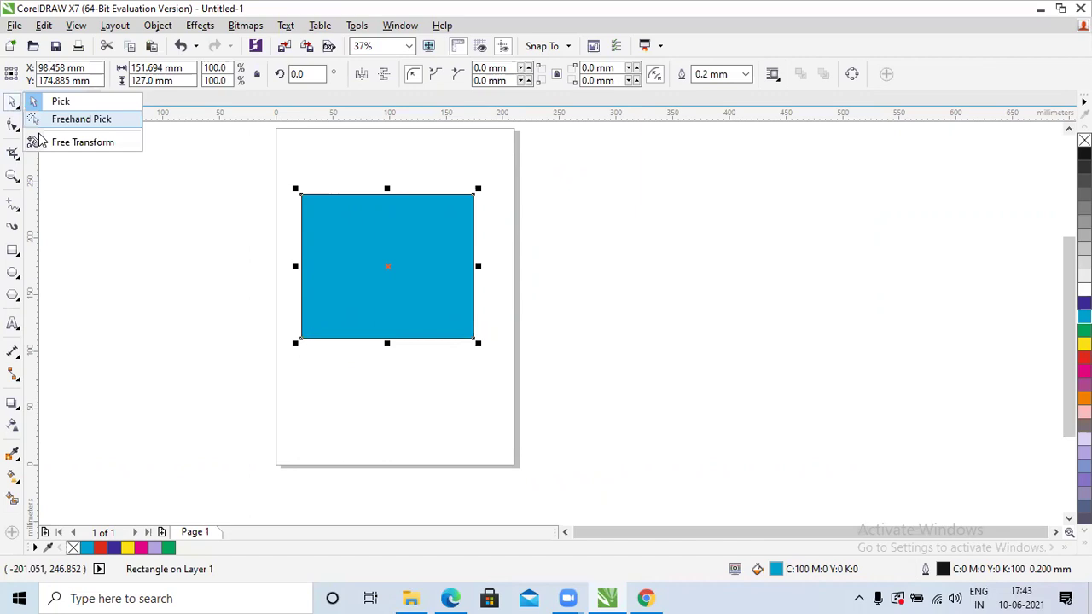
{"action": "left_click", "coordinate": [82, 143]}
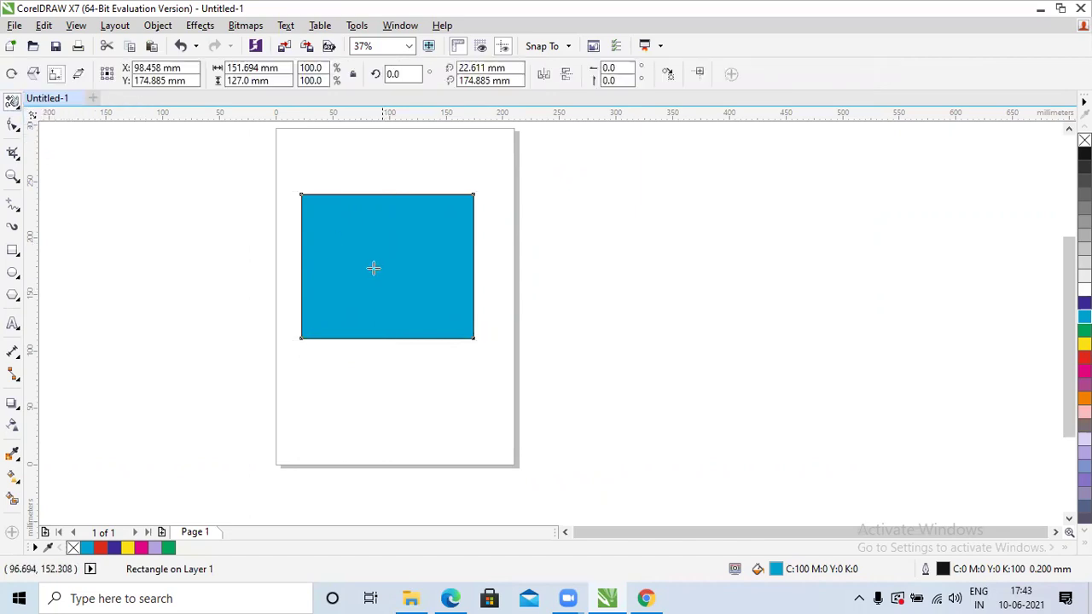
{"action": "left_click_drag", "start_coordinate": [470, 190], "coordinate": [350, 198]}
{"action": "left_click_drag", "start_coordinate": [474, 195], "coordinate": [475, 324]}
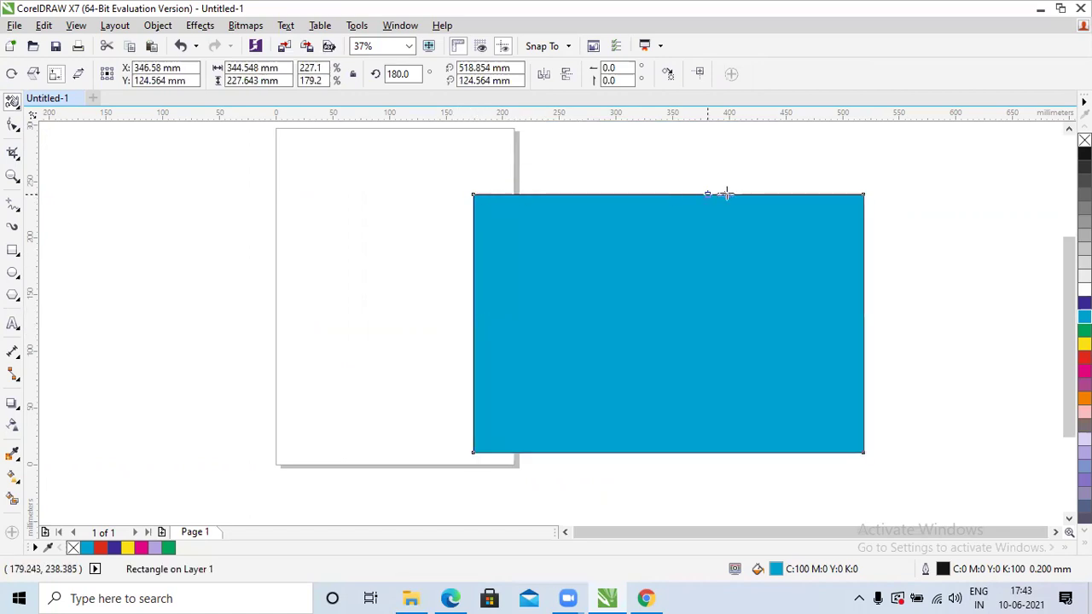
{"action": "left_click_drag", "start_coordinate": [780, 245], "coordinate": [776, 207]}
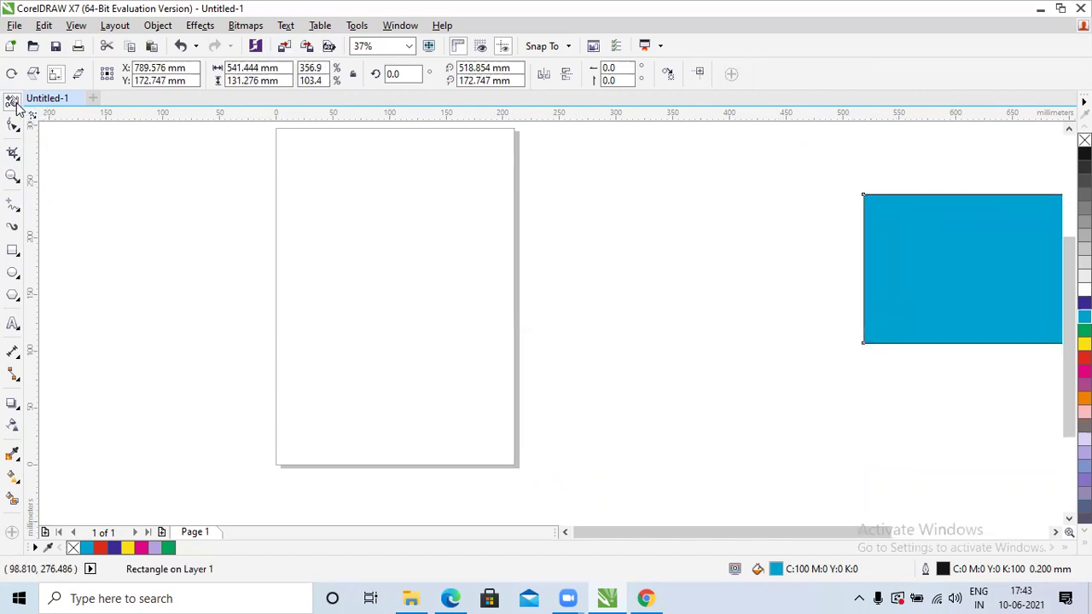
{"action": "left_click_drag", "start_coordinate": [864, 194], "coordinate": [725, 195]}
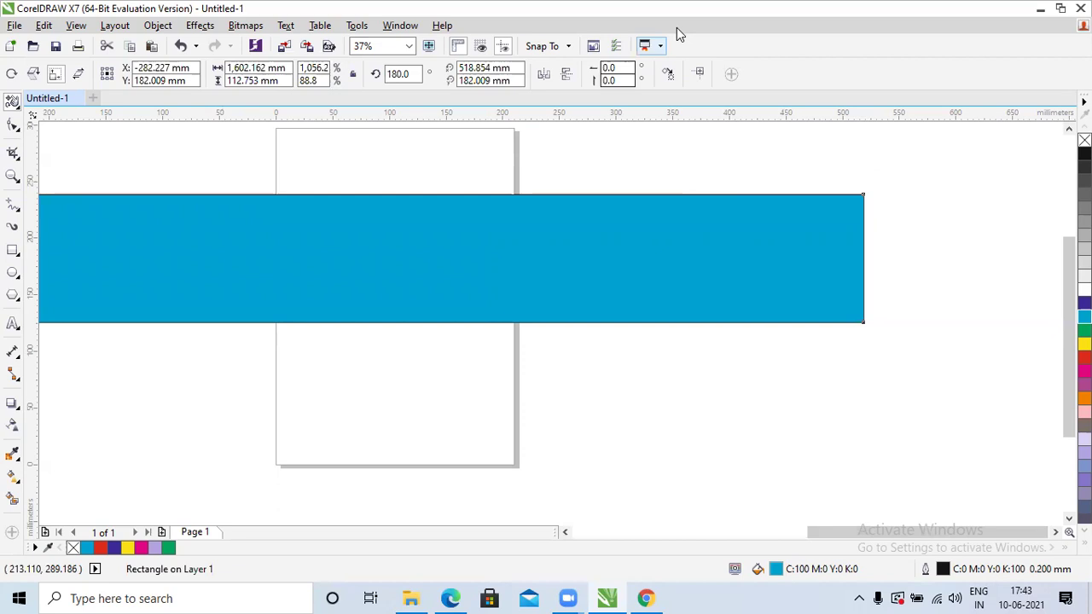
- Switch back to the Pick tool and delete the stretched cyan rectangle
{"action": "left_click", "coordinate": [17, 102]}
{"action": "left_click", "coordinate": [56, 97]}
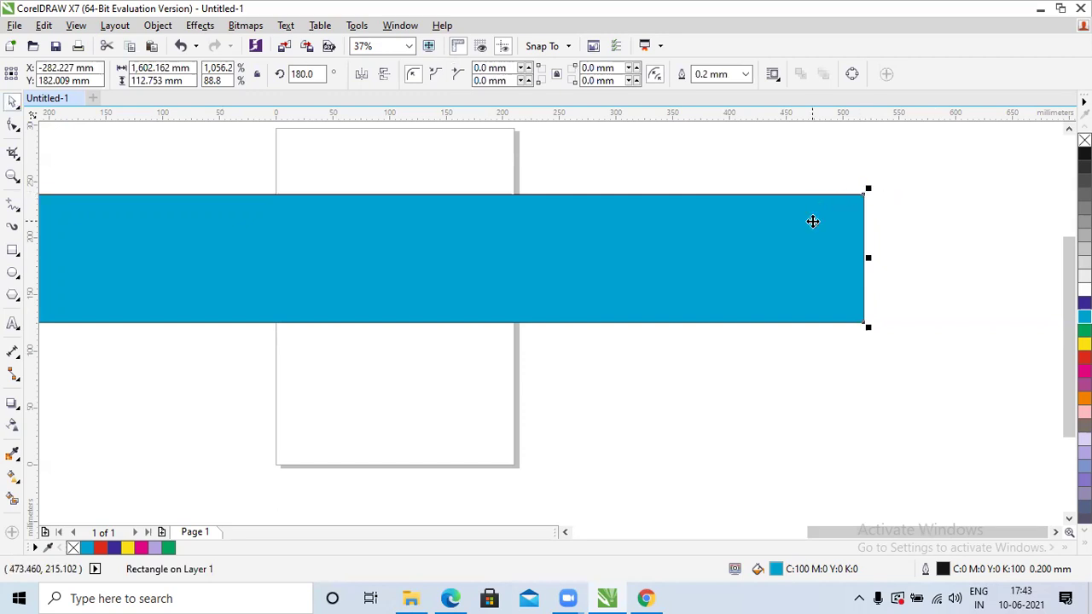
{"action": "key", "text": "Delete"}
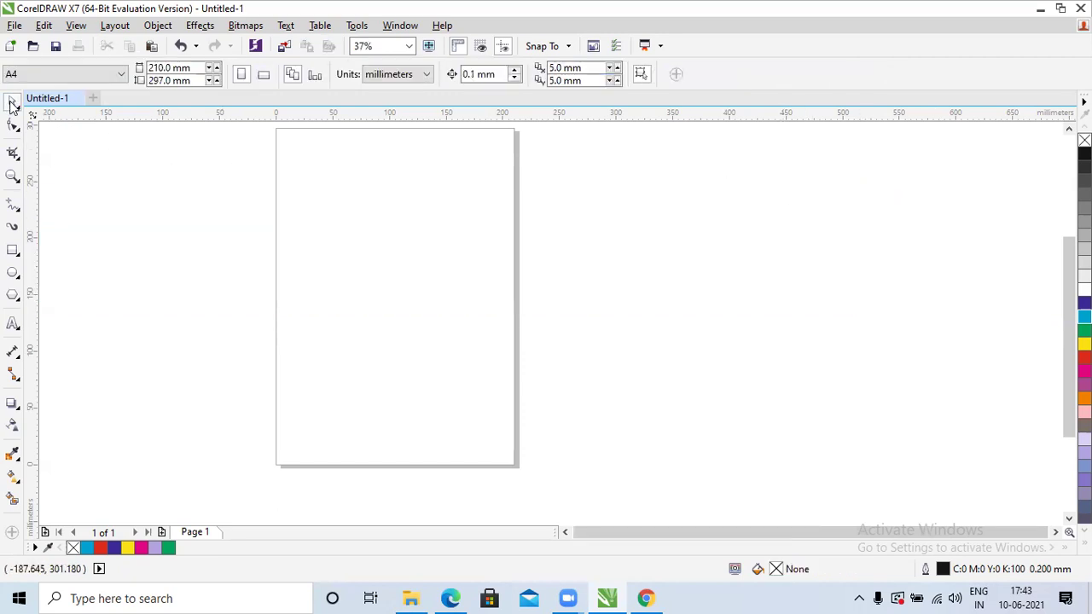
{"action": "left_click", "coordinate": [12, 102]}
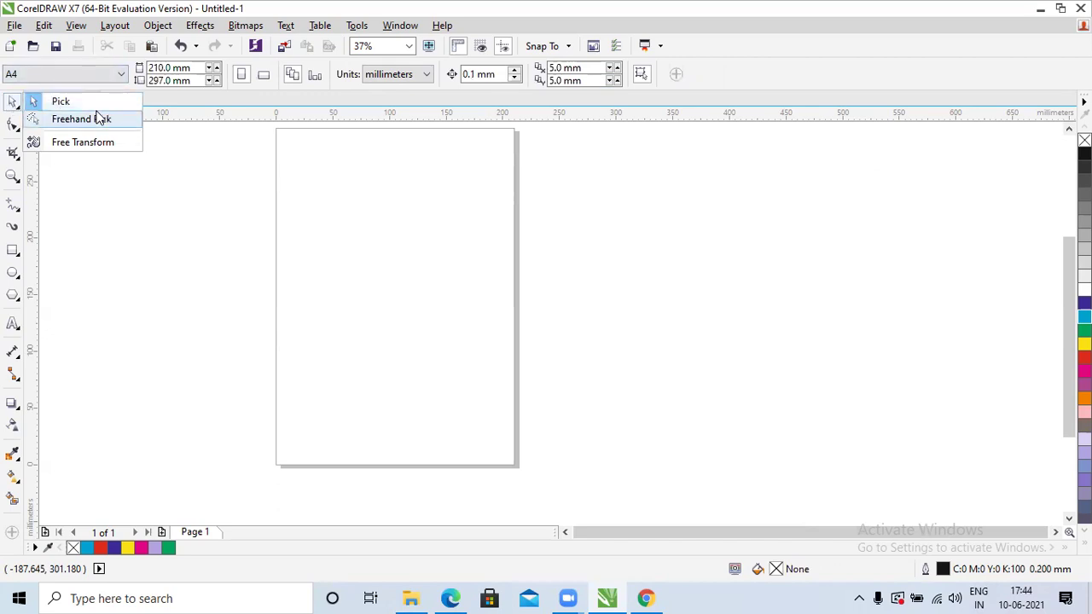
{"action": "left_click", "coordinate": [21, 252]}
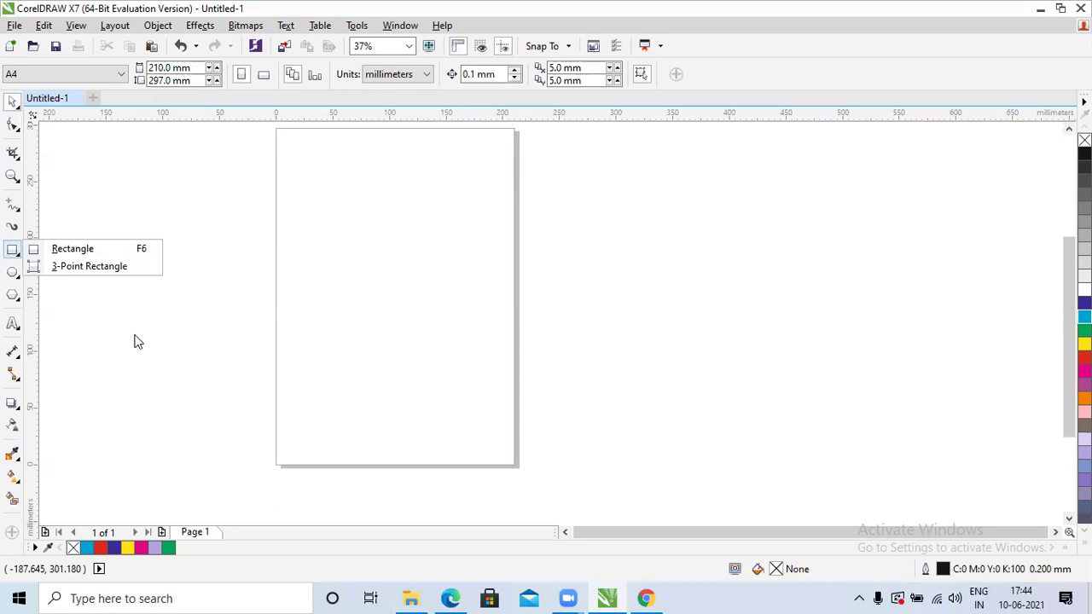
{"action": "left_click", "coordinate": [707, 197]}
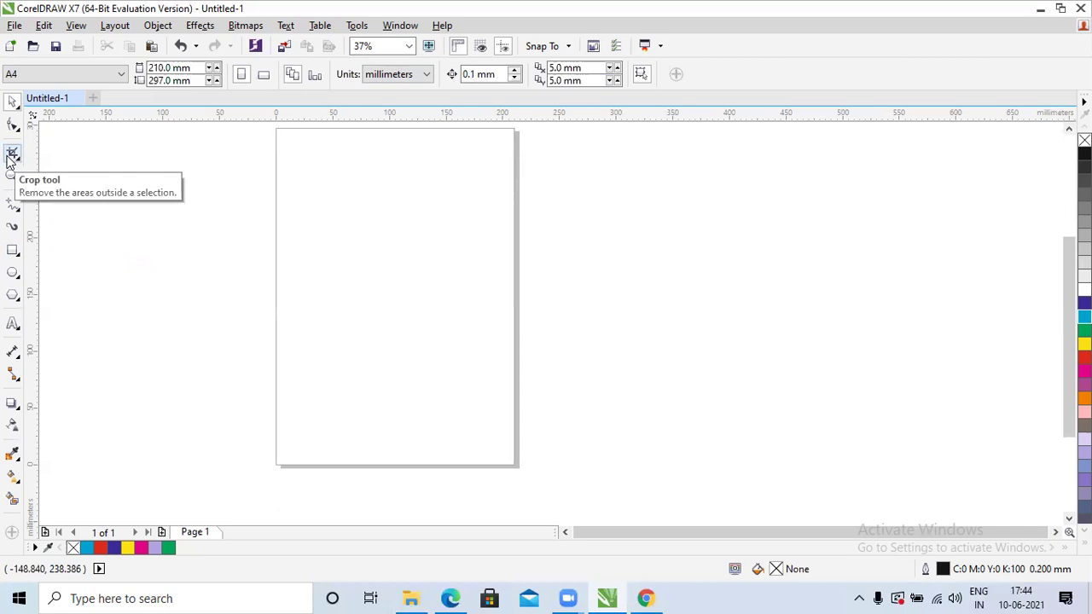
{"action": "key", "text": "F6"}
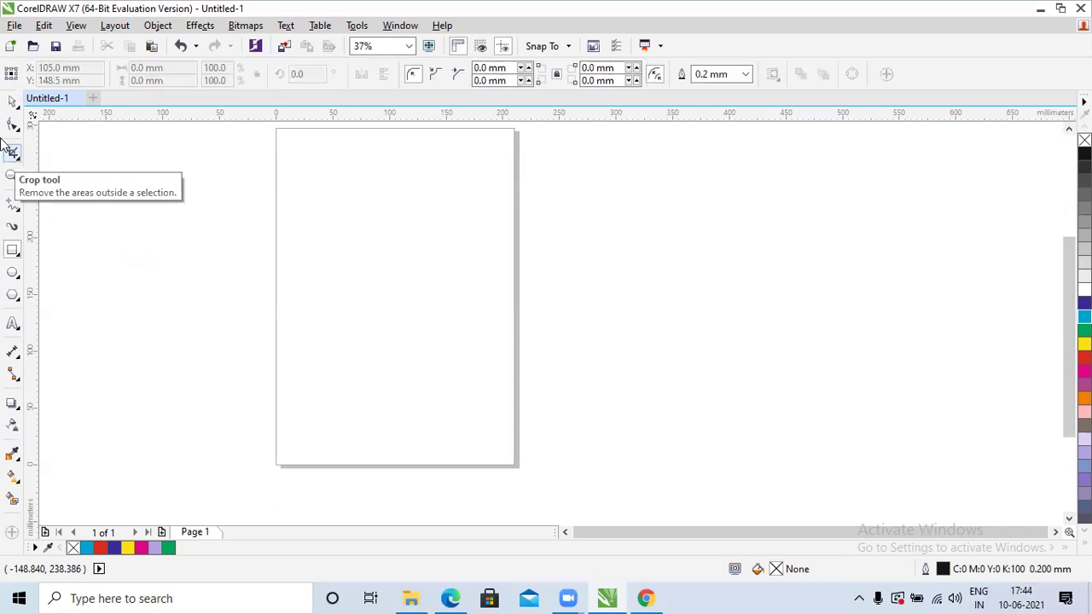
{"action": "left_click", "coordinate": [17, 275]}
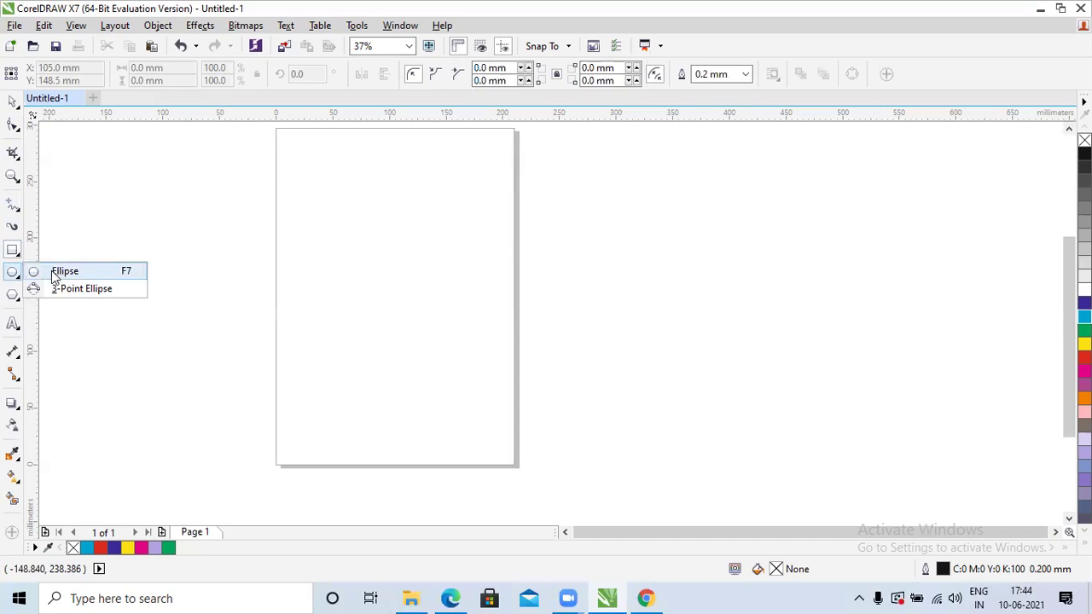
- Draw a full ellipse about 154 × 152 mm in the middle of the page
{"action": "left_click", "coordinate": [55, 271]}
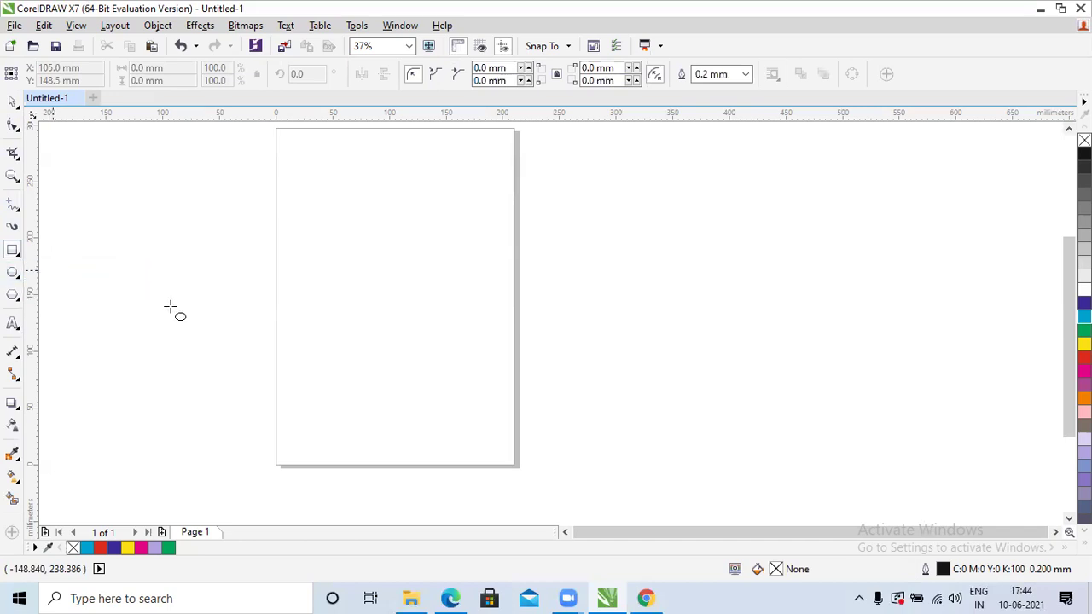
{"action": "mouse_move", "coordinate": [302, 207]}
{"action": "left_mouse_down"}
{"action": "mouse_move", "coordinate": [378, 301]}
{"action": "mouse_move", "coordinate": [479, 381]}
{"action": "left_mouse_up"}
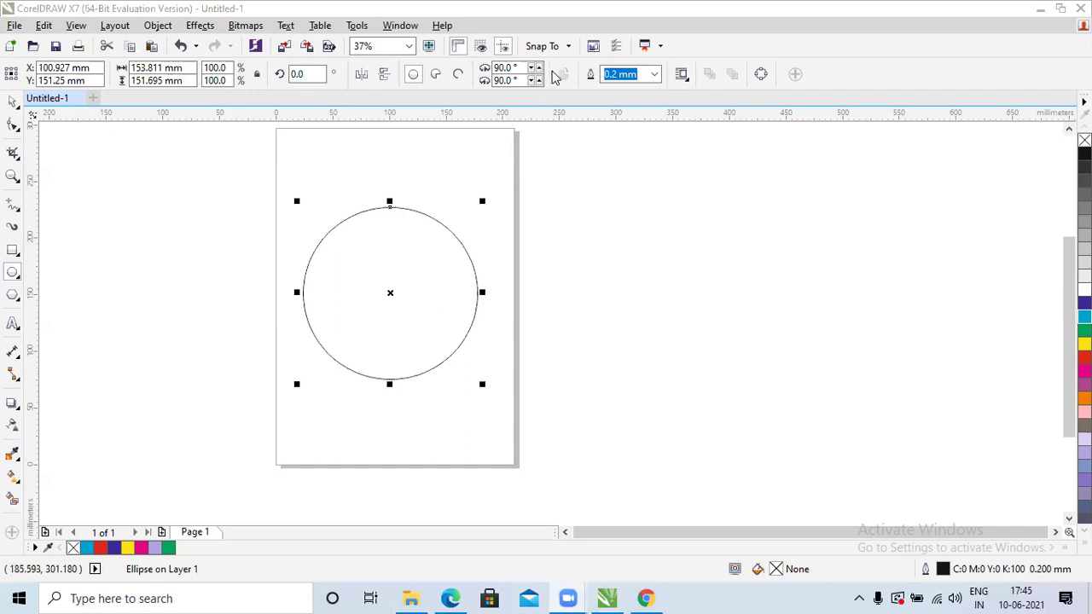
- Try several starting and ending angles between 77° and 90° on the ellipse
{"action": "left_click", "coordinate": [531, 67]}
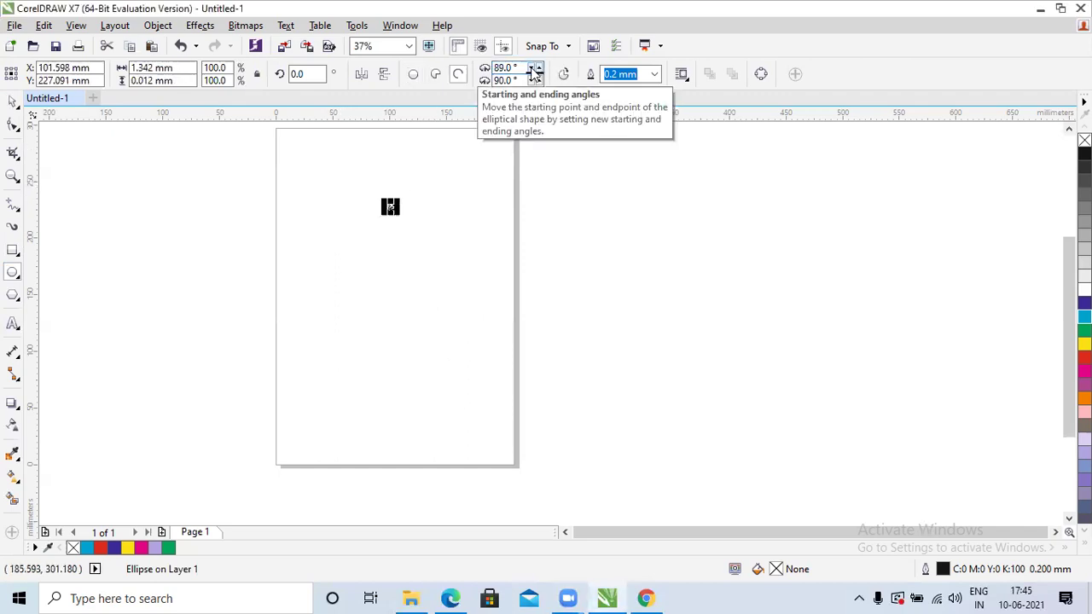
{"action": "left_click", "coordinate": [531, 68]}
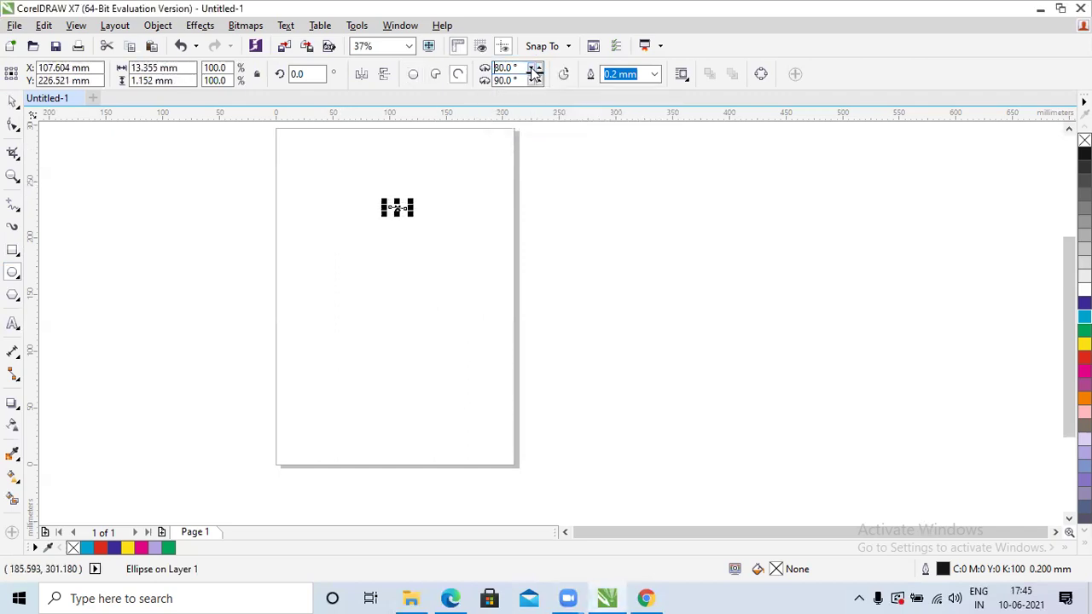
{"action": "left_click", "coordinate": [530, 80]}
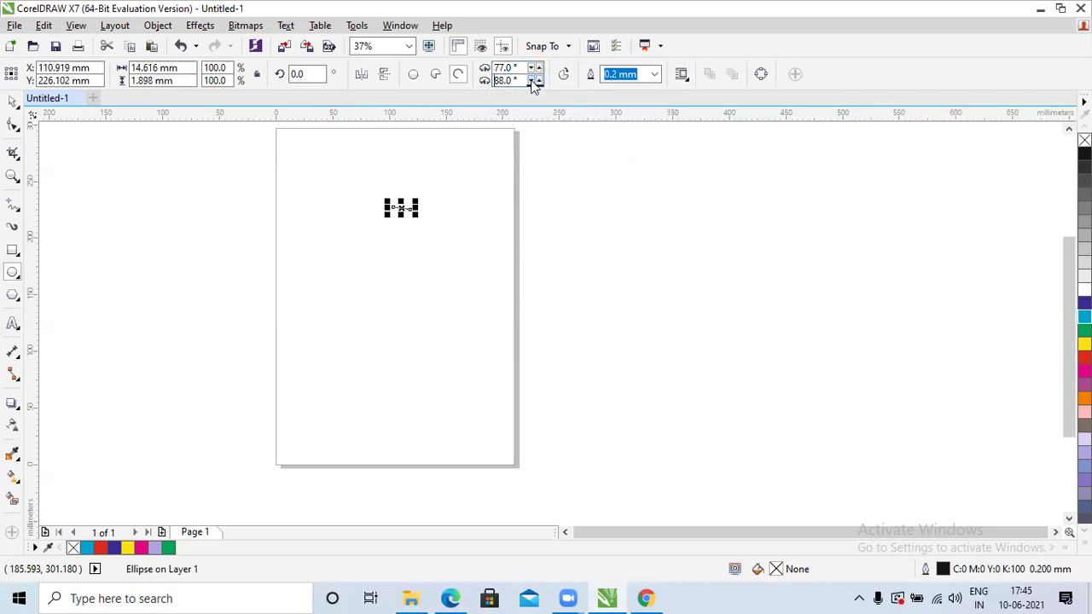
{"action": "left_click", "coordinate": [531, 80]}
{"action": "left_click", "coordinate": [539, 68]}
{"action": "left_click", "coordinate": [540, 68]}
{"action": "left_click", "coordinate": [540, 67]}
{"action": "left_click", "coordinate": [539, 68]}
{"action": "left_click", "coordinate": [539, 67]}
{"action": "left_click", "coordinate": [540, 67]}
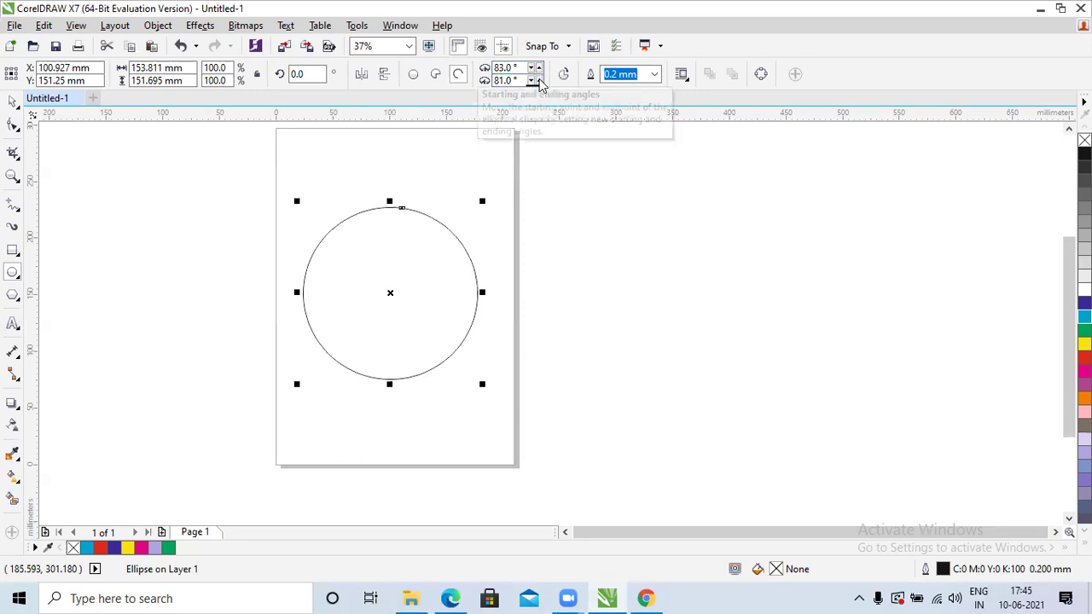
{"action": "left_click", "coordinate": [540, 80]}
{"action": "left_click", "coordinate": [540, 80]}
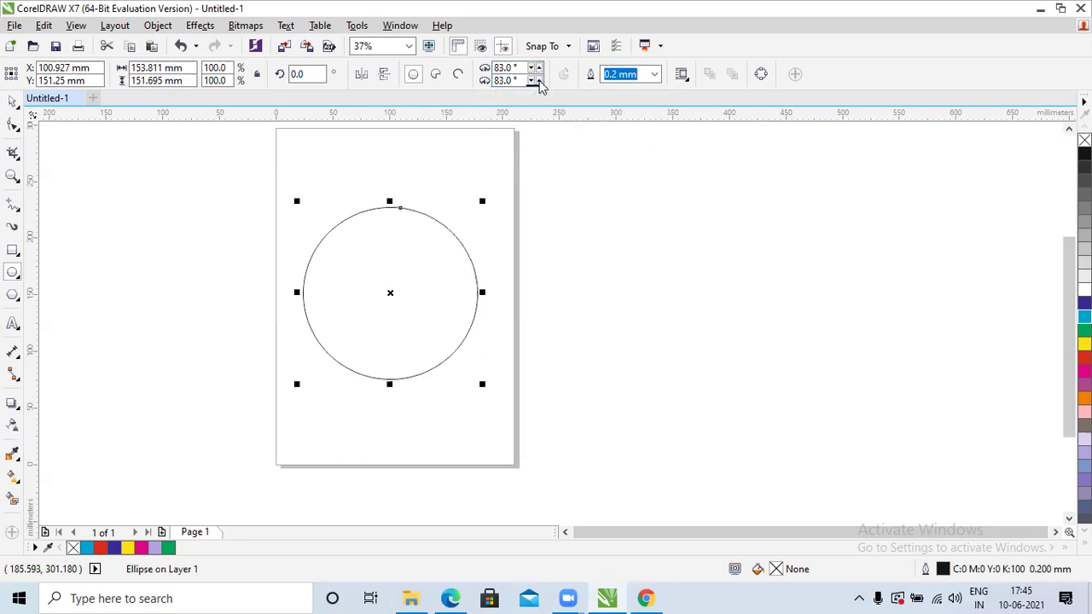
{"action": "left_click", "coordinate": [540, 81]}
{"action": "left_click", "coordinate": [539, 68]}
- Turn the ellipse into a pie, try reshaping it from its right end node, and delete the stray small ellipse drawn there
{"action": "left_click", "coordinate": [437, 77]}
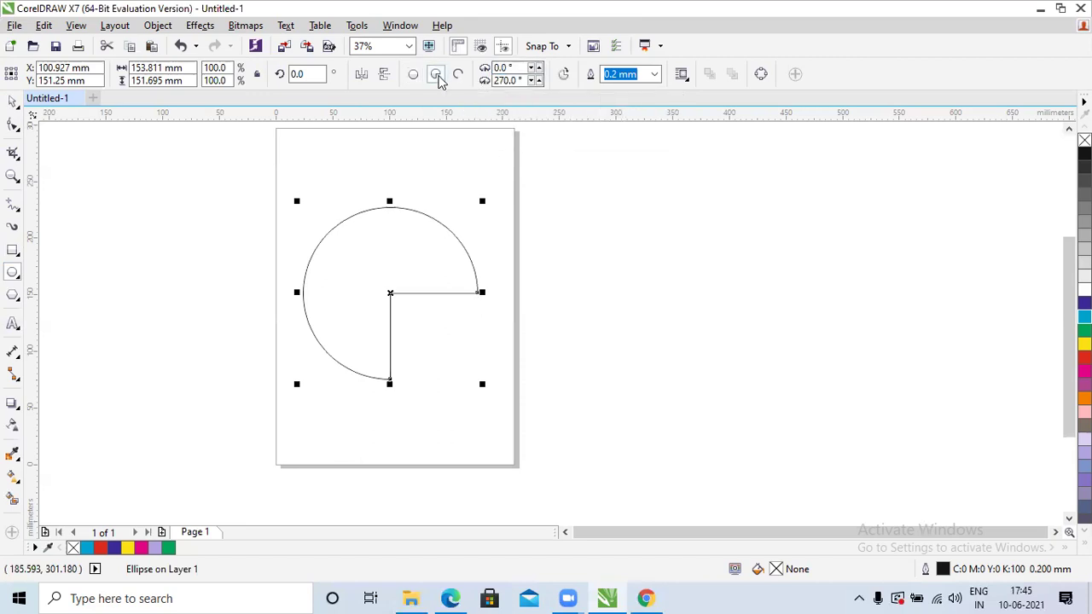
{"action": "left_click_drag", "start_coordinate": [478, 294], "coordinate": [441, 335]}
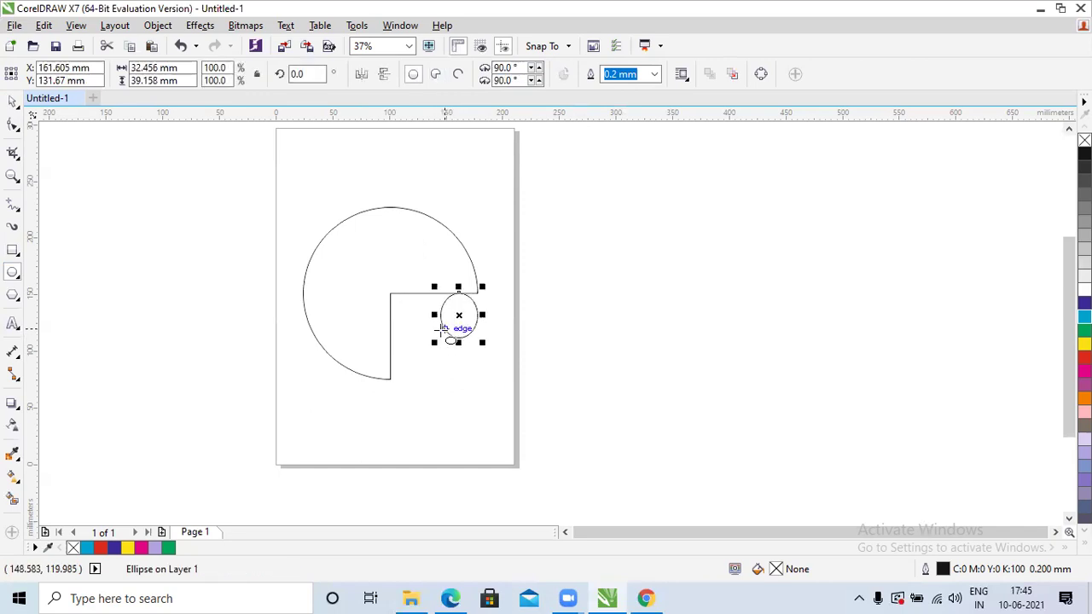
{"action": "key", "text": "Delete"}
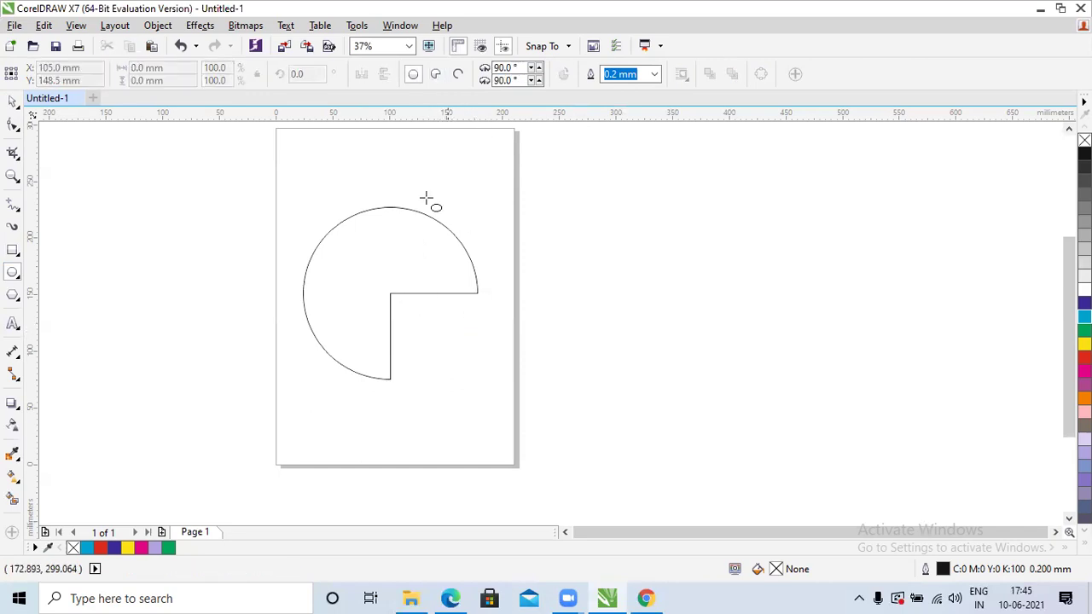
- Change the pie shape to an arc and move it down the page to about X 103.7, Y 126.9 mm
{"action": "left_click", "coordinate": [11, 104]}
{"action": "left_click", "coordinate": [375, 246]}
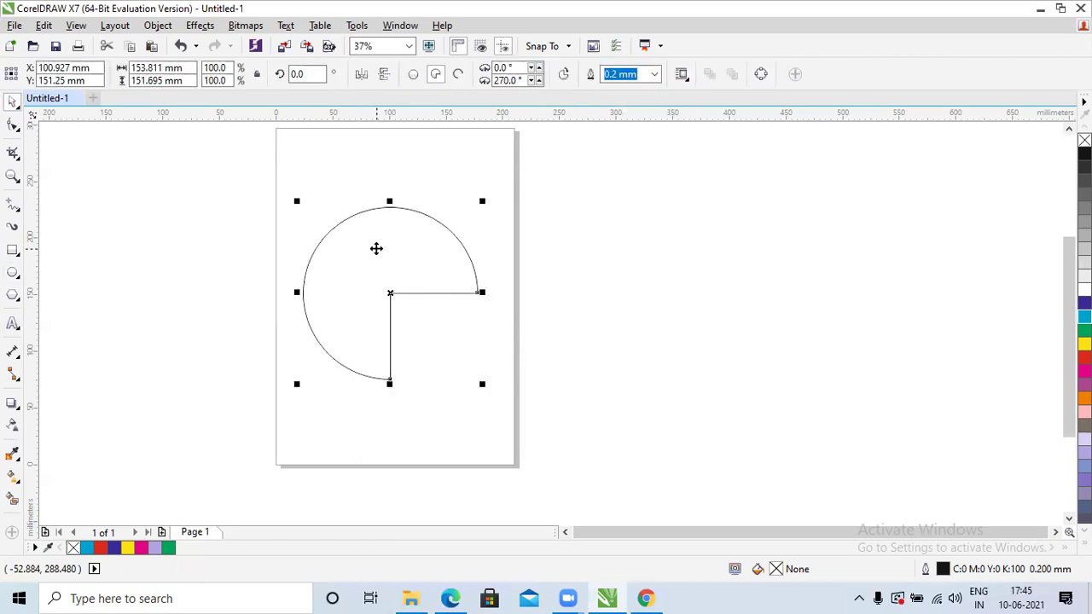
{"action": "left_click", "coordinate": [458, 74]}
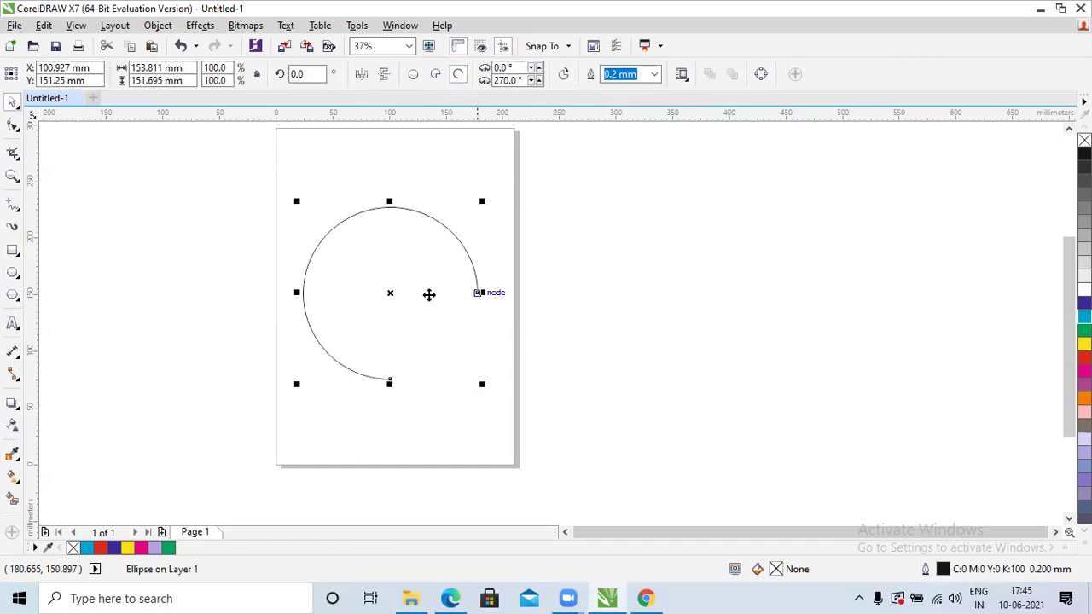
{"action": "left_click_drag", "start_coordinate": [390, 295], "coordinate": [393, 318]}
{"action": "left_click_drag", "start_coordinate": [393, 320], "coordinate": [394, 321]}
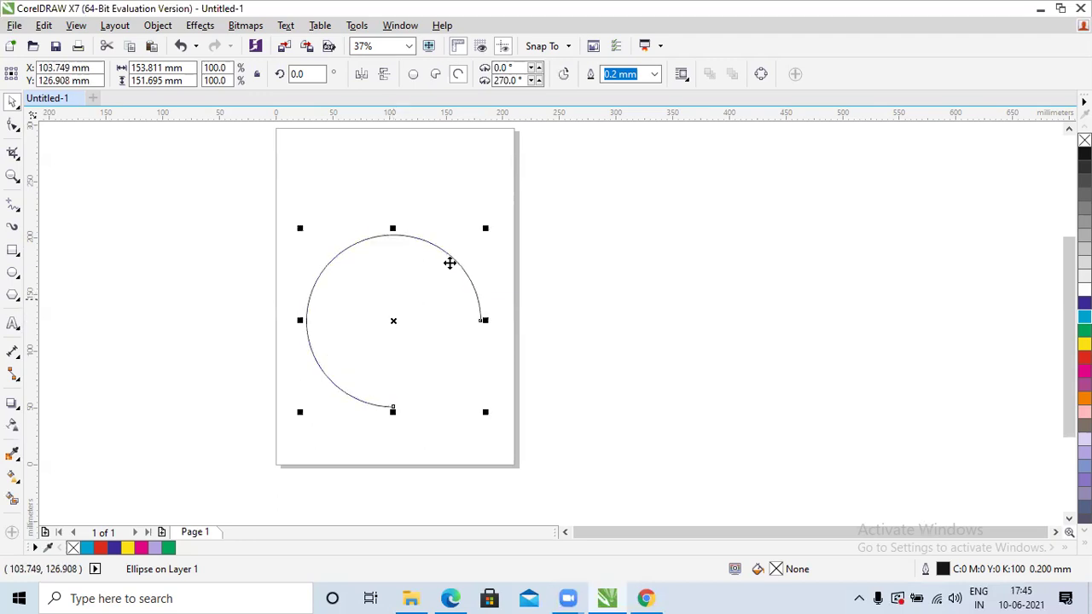
- Turn the arc back into a full ellipse and fill it with blue (C:100 M:100 Y:0 K:0)
{"action": "left_click", "coordinate": [413, 75]}
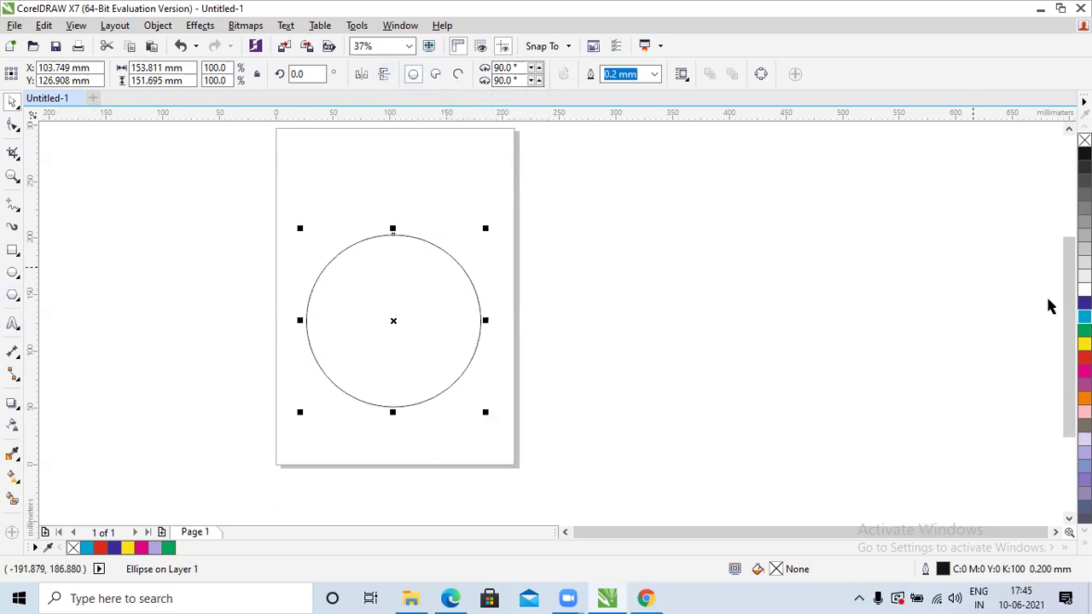
{"action": "left_click", "coordinate": [1084, 303]}
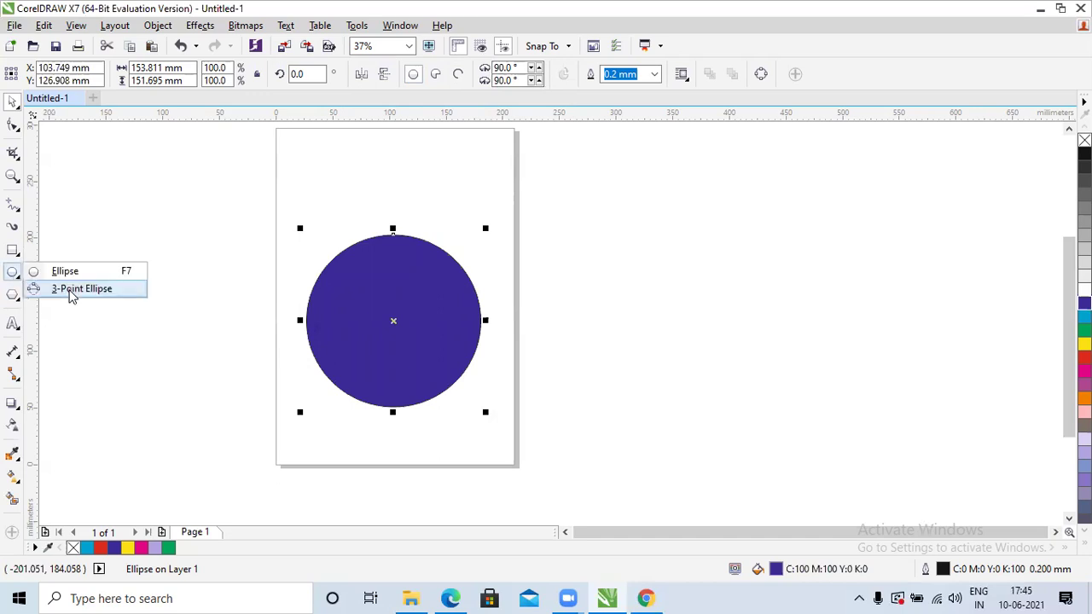
- Draw a slanted 3-Point Ellipse about 137 × 110 mm overall, outside the page to the upper right of the blue ellipse
{"action": "left_click", "coordinate": [81, 288]}
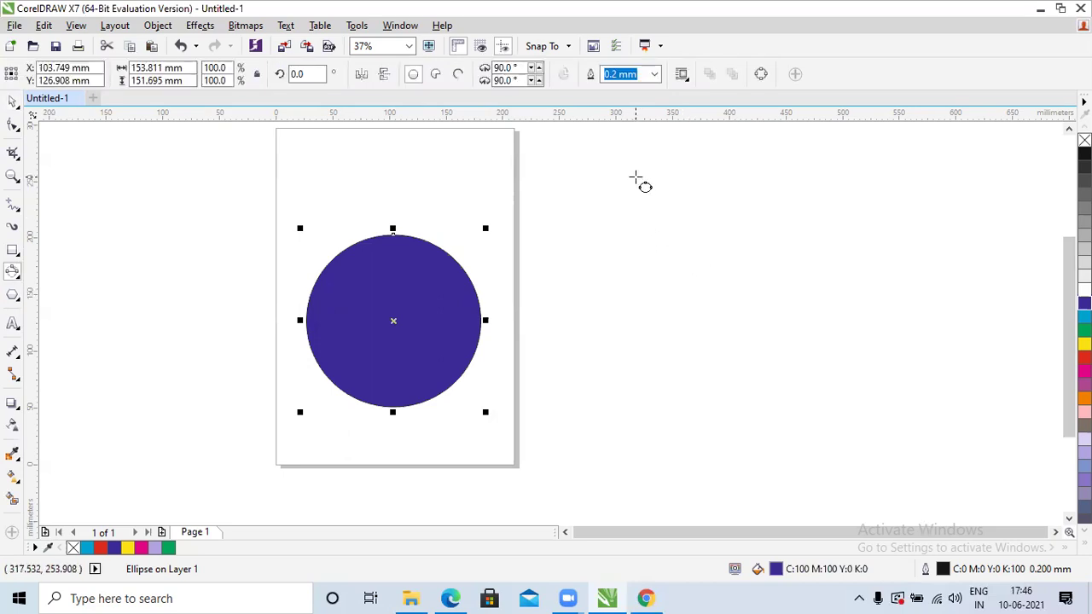
{"action": "left_click_drag", "start_coordinate": [635, 177], "coordinate": [648, 261]}
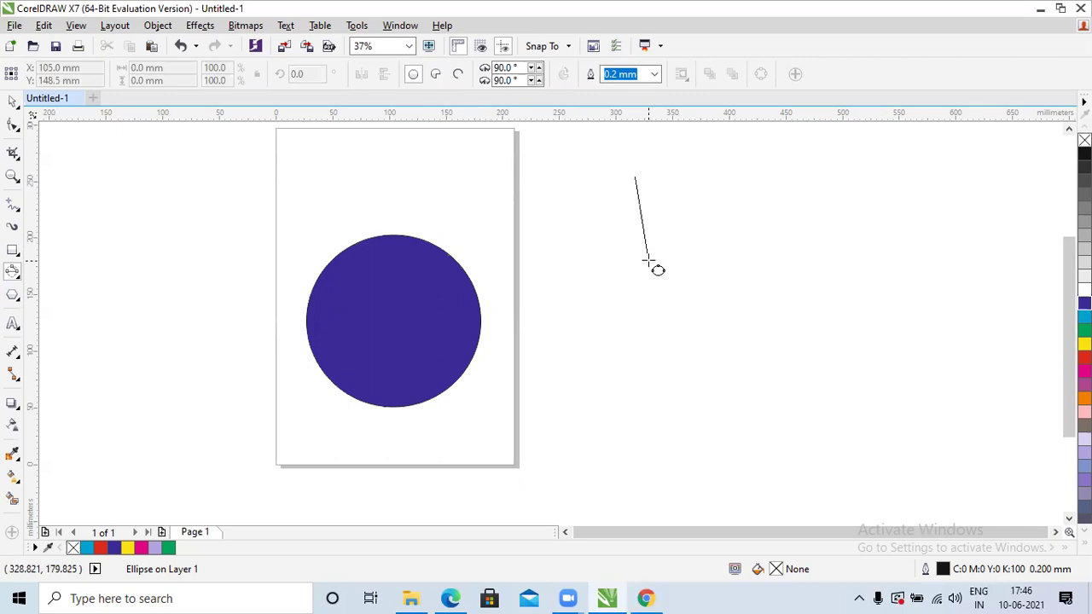
{"action": "left_click_drag", "start_coordinate": [648, 261], "coordinate": [684, 250]}
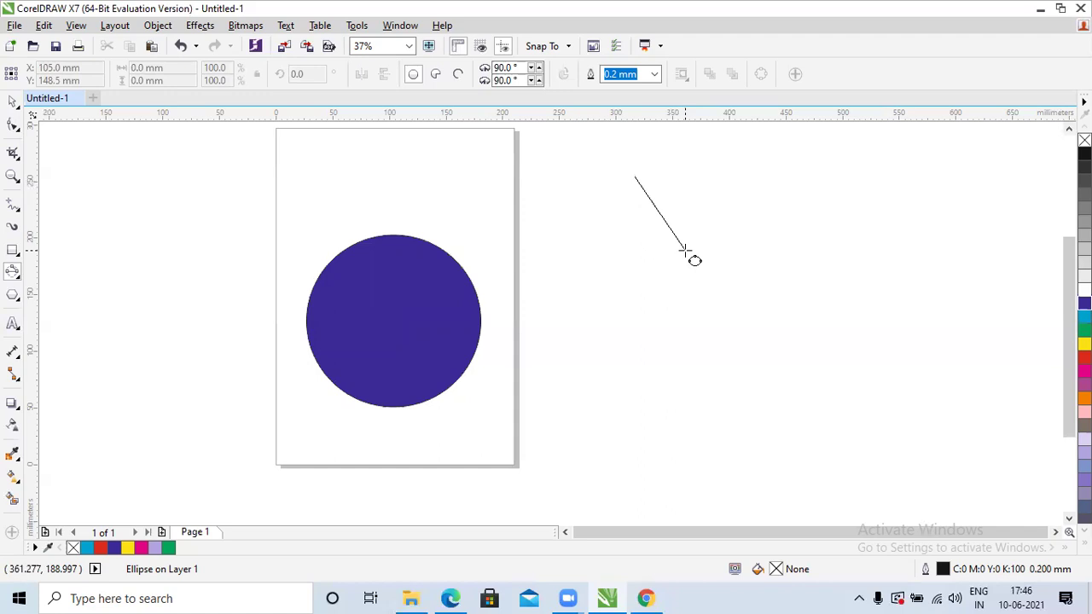
{"action": "left_click_drag", "start_coordinate": [685, 251], "coordinate": [687, 254]}
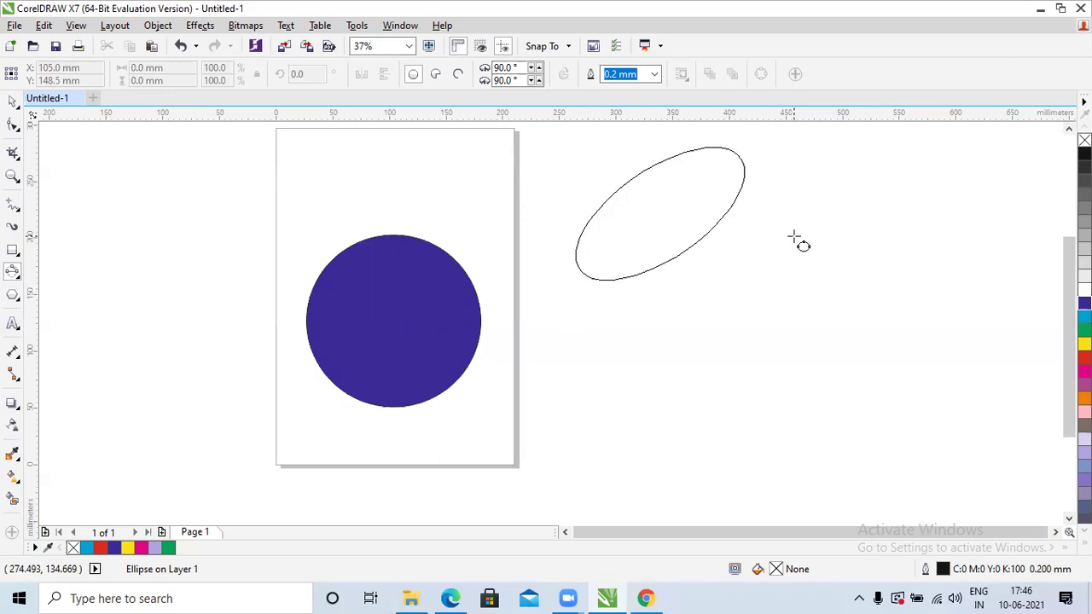
{"action": "left_click", "coordinate": [642, 339]}
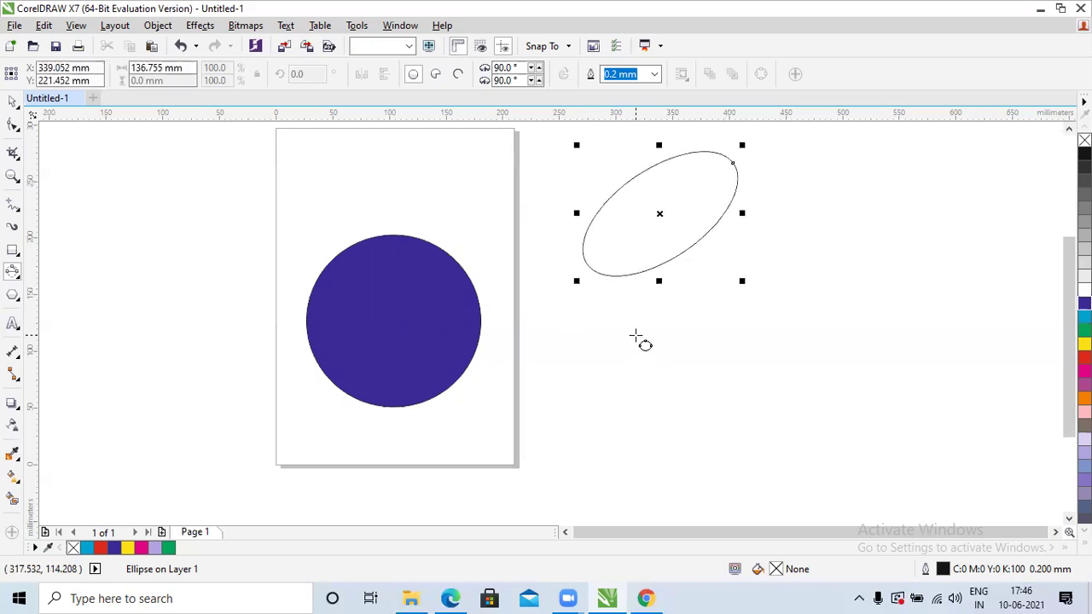
- Move the slanted ellipse beside the blue one, to about X 256.9, Y 133.3 mm, and fill it red
{"action": "left_click_drag", "start_coordinate": [660, 214], "coordinate": [567, 313]}
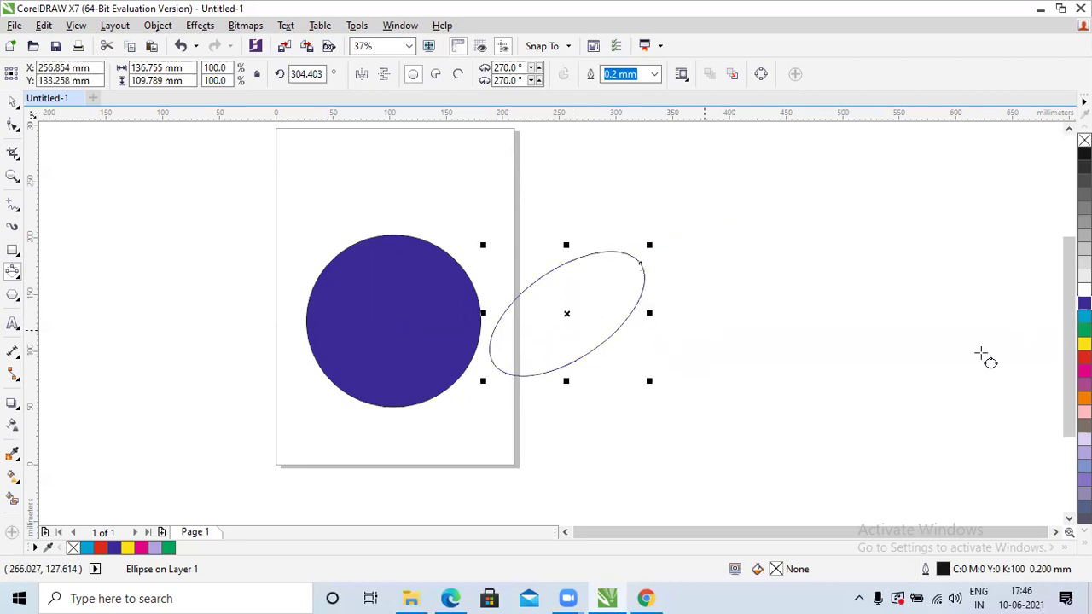
{"action": "left_click", "coordinate": [1084, 357]}
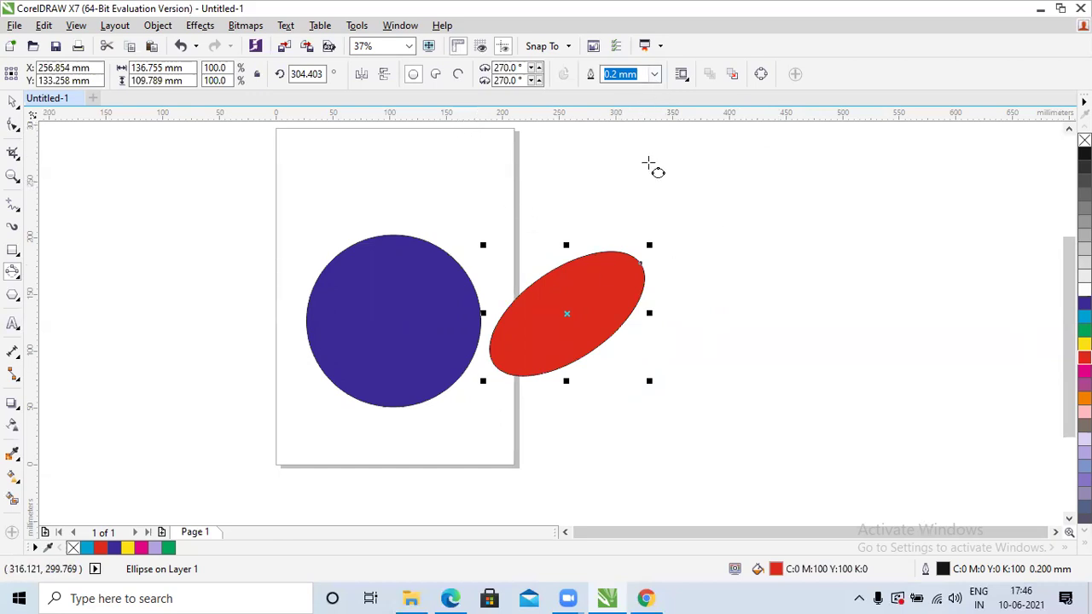
- Set the outline width of the red ellipse and of the blue ellipse to 2.5 mm
{"action": "left_click", "coordinate": [658, 75]}
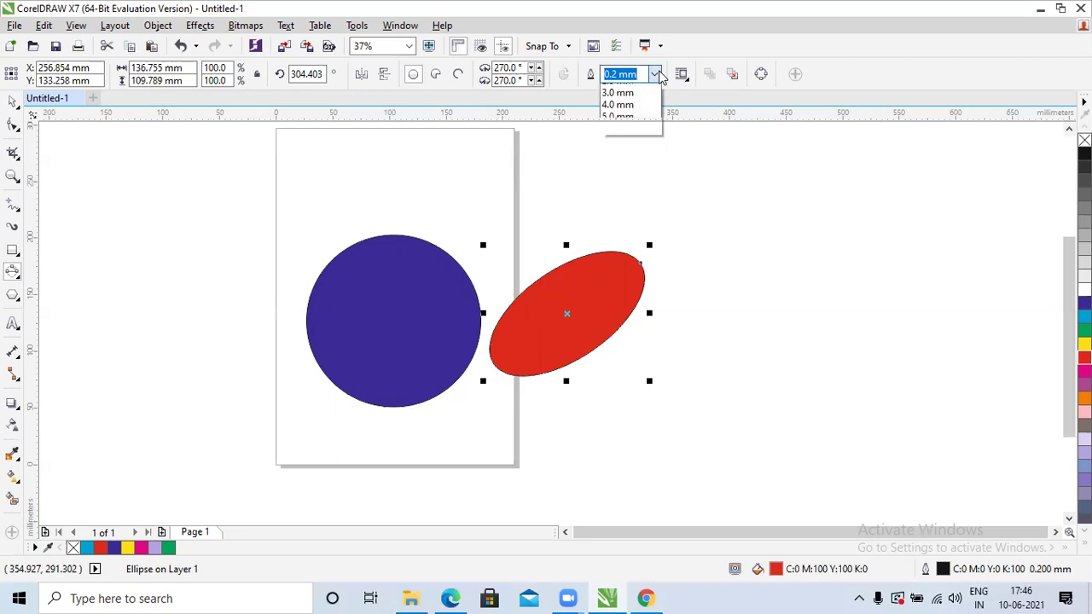
{"action": "left_click", "coordinate": [622, 211]}
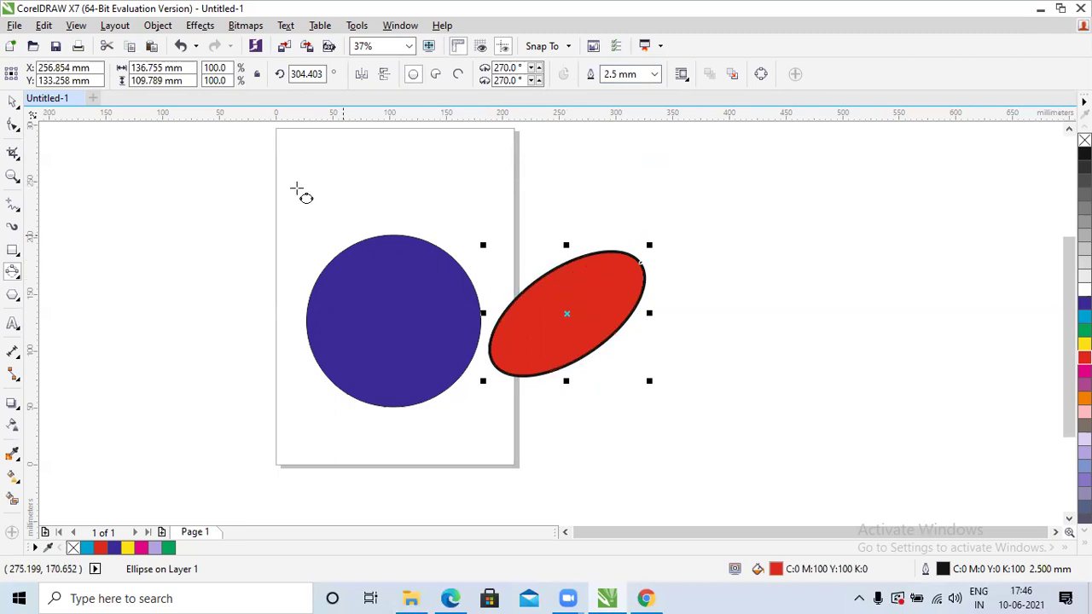
{"action": "left_click", "coordinate": [13, 101]}
{"action": "left_click", "coordinate": [367, 278]}
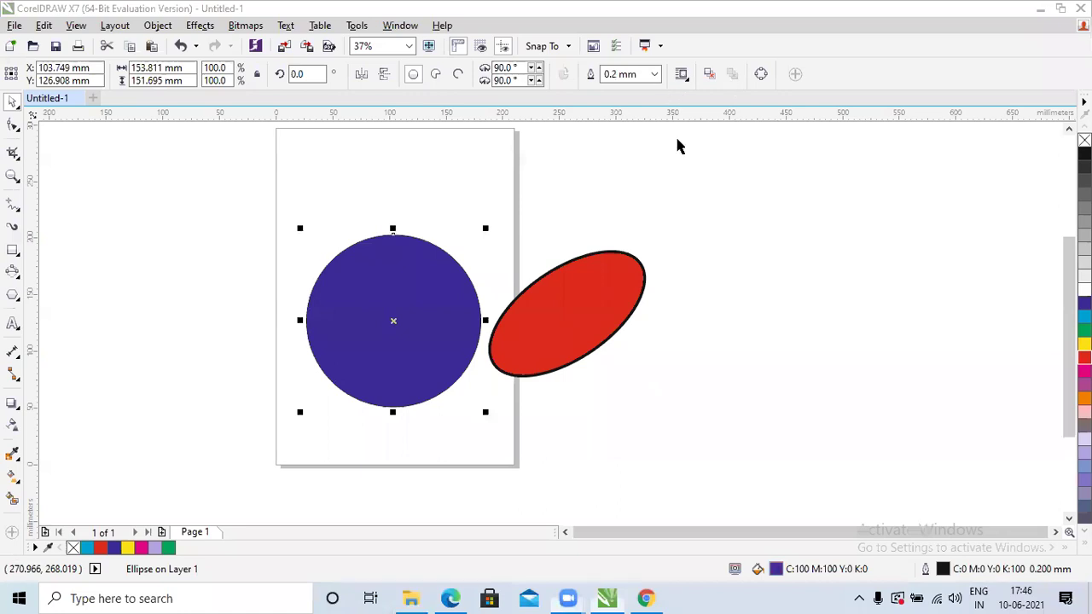
{"action": "left_click", "coordinate": [655, 74]}
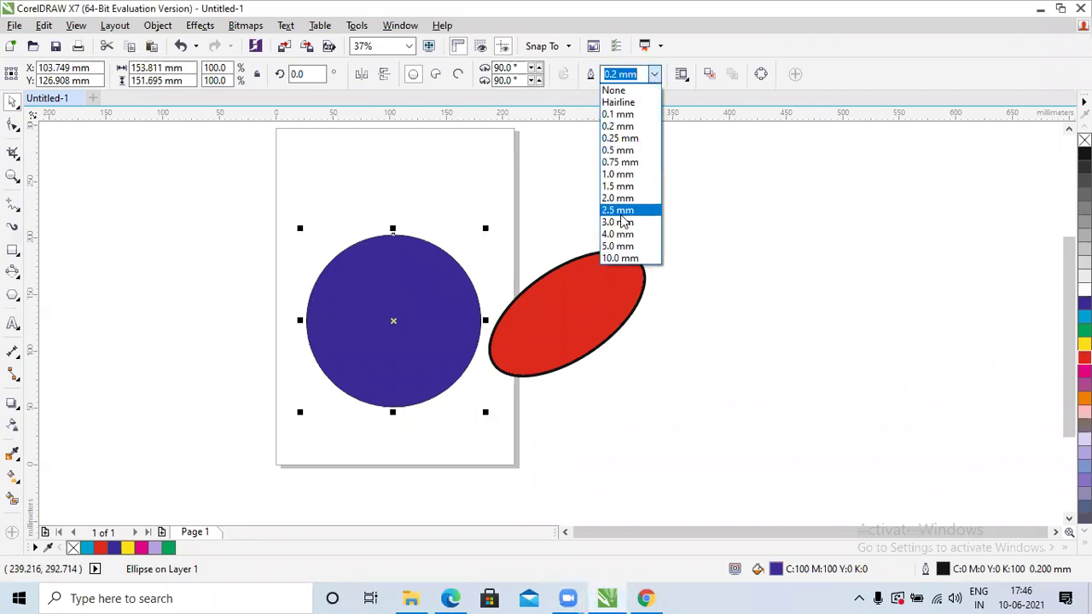
{"action": "left_click", "coordinate": [609, 209]}
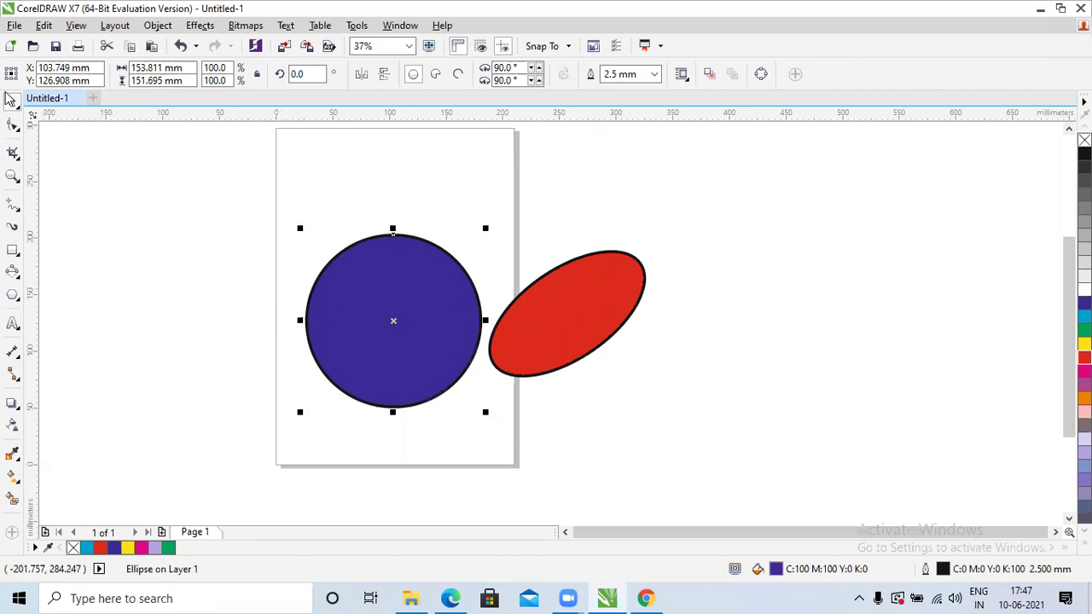
- Delete the blue and red ellipses together and switch back to the regular Ellipse tool
{"action": "left_click_drag", "start_coordinate": [256, 175], "coordinate": [683, 430]}
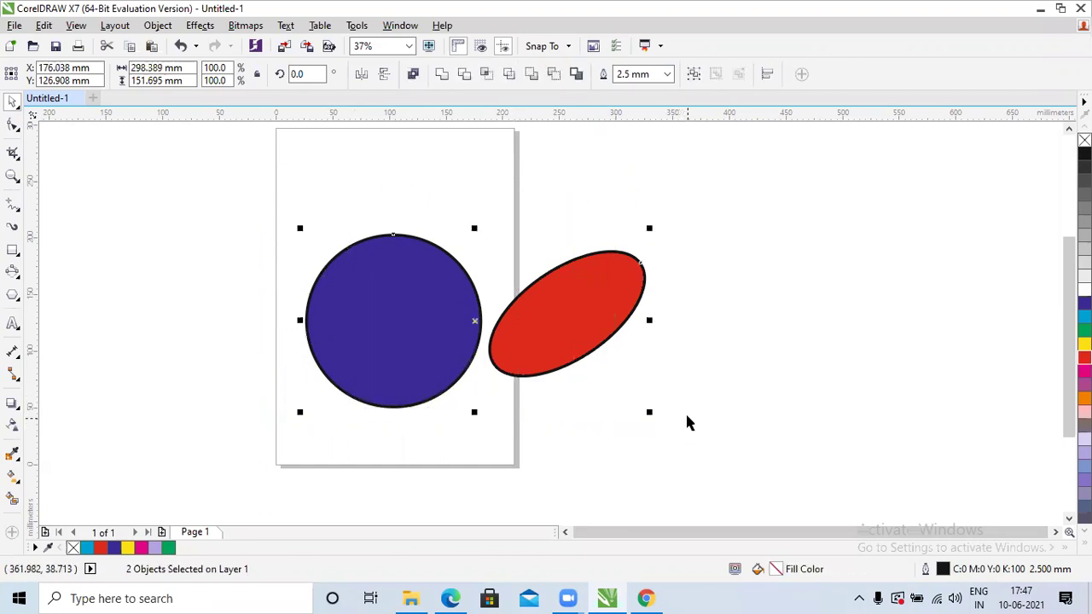
{"action": "key", "text": "Delete"}
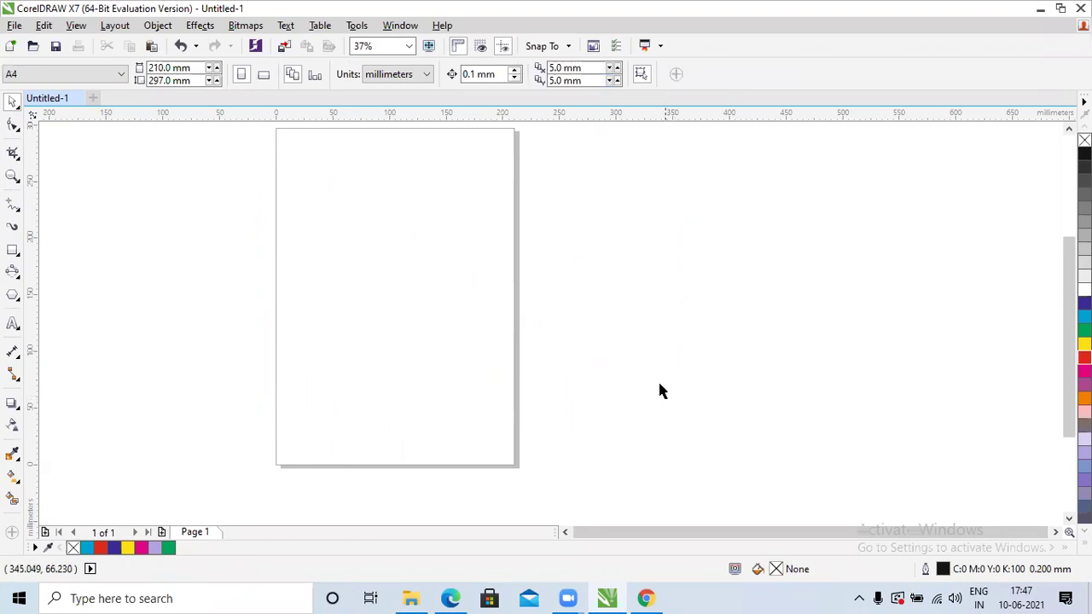
{"action": "left_click", "coordinate": [18, 274]}
{"action": "left_click", "coordinate": [64, 270]}
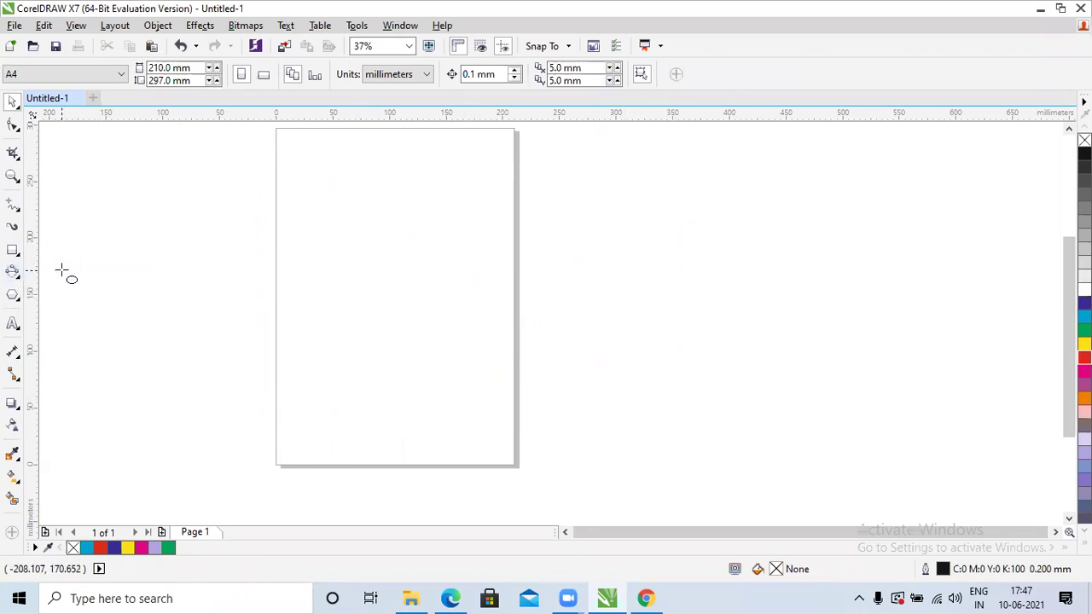
- Draw a five-sided polygon about 163 × 176 mm on the page
{"action": "left_click", "coordinate": [16, 300]}
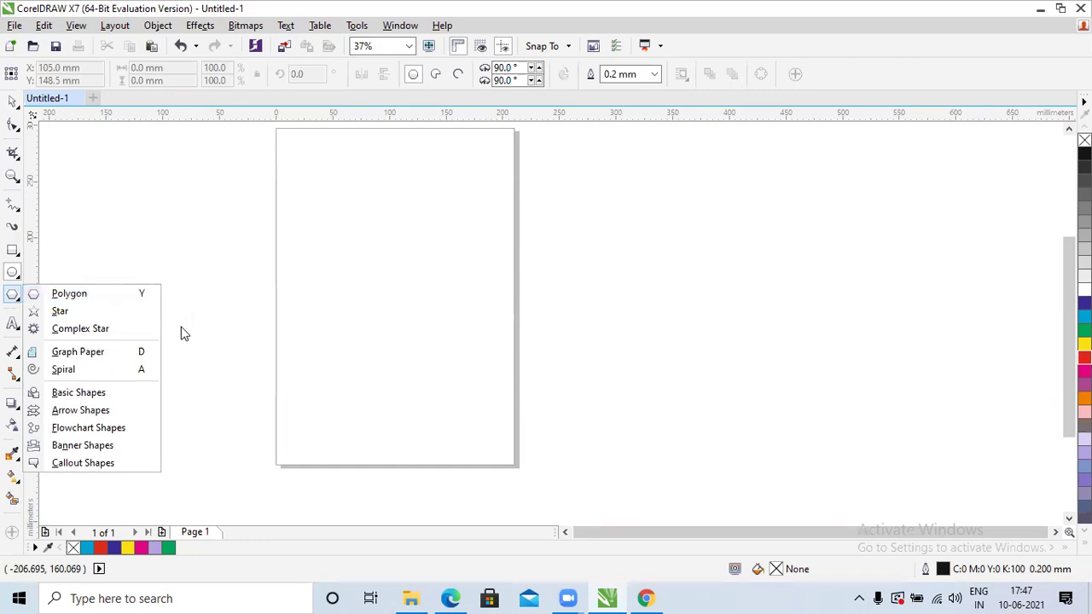
{"action": "left_click", "coordinate": [98, 298]}
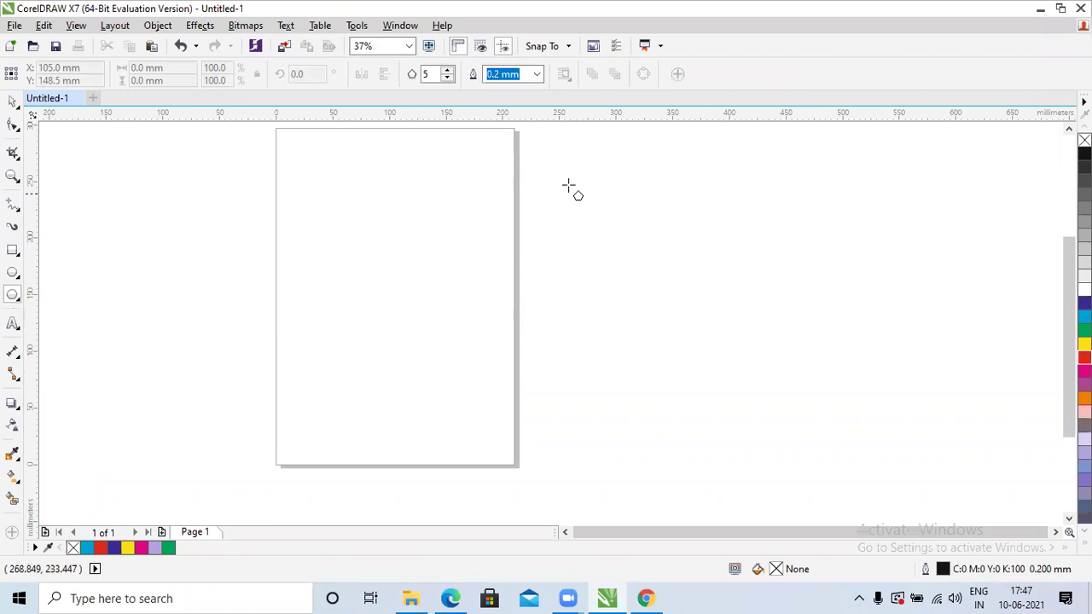
{"action": "mouse_move", "coordinate": [288, 177]}
{"action": "left_mouse_down"}
{"action": "mouse_move", "coordinate": [336, 213]}
{"action": "mouse_move", "coordinate": [482, 400]}
{"action": "left_mouse_up"}
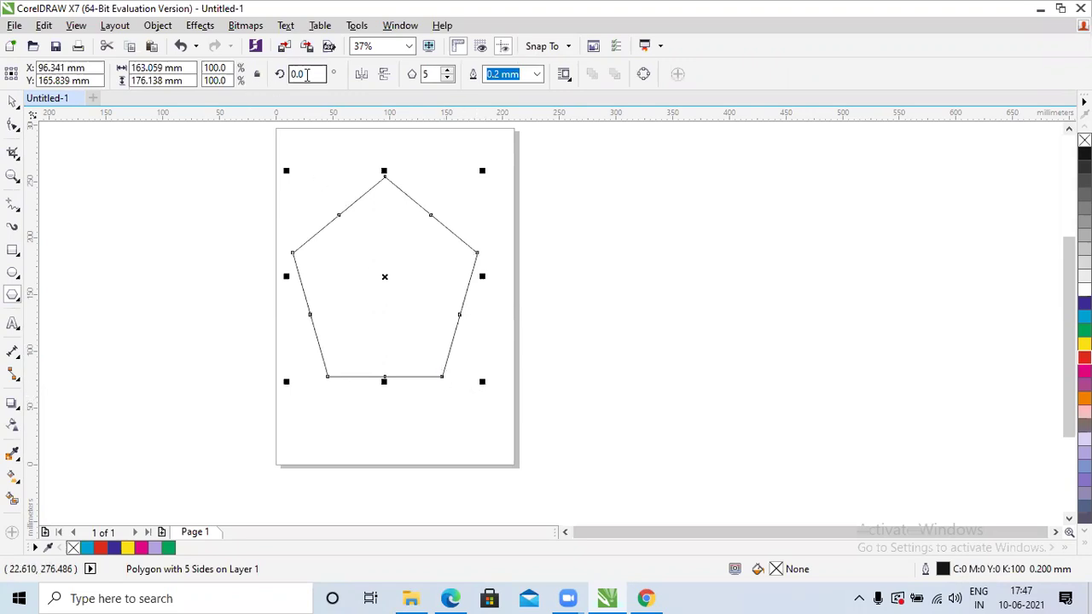
- Try rotating the polygon by 5°, and undo the rotation
{"action": "left_click", "coordinate": [290, 74]}
{"action": "key", "text": "Return"}
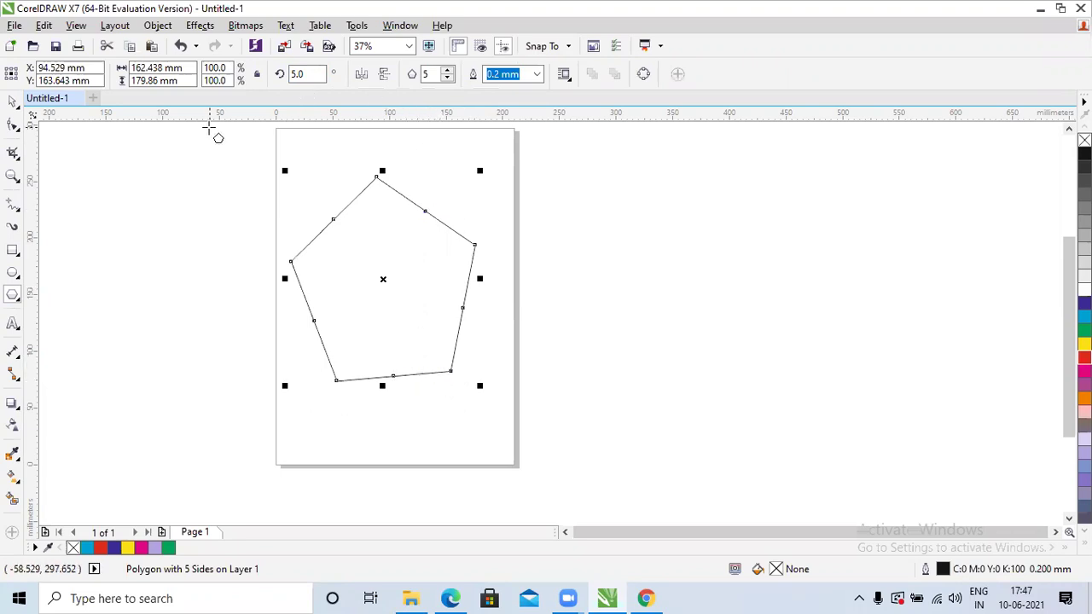
{"action": "key", "text": "ctrl+z"}
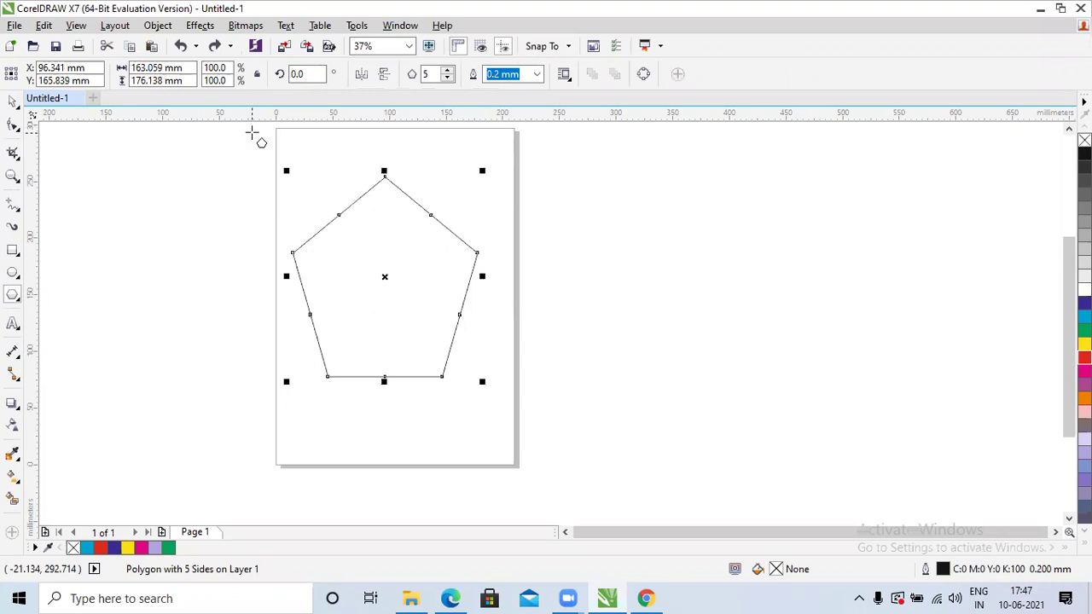
- Flip the pentagon vertically twice and horizontally twice to try both mirror options
{"action": "left_click", "coordinate": [382, 76]}
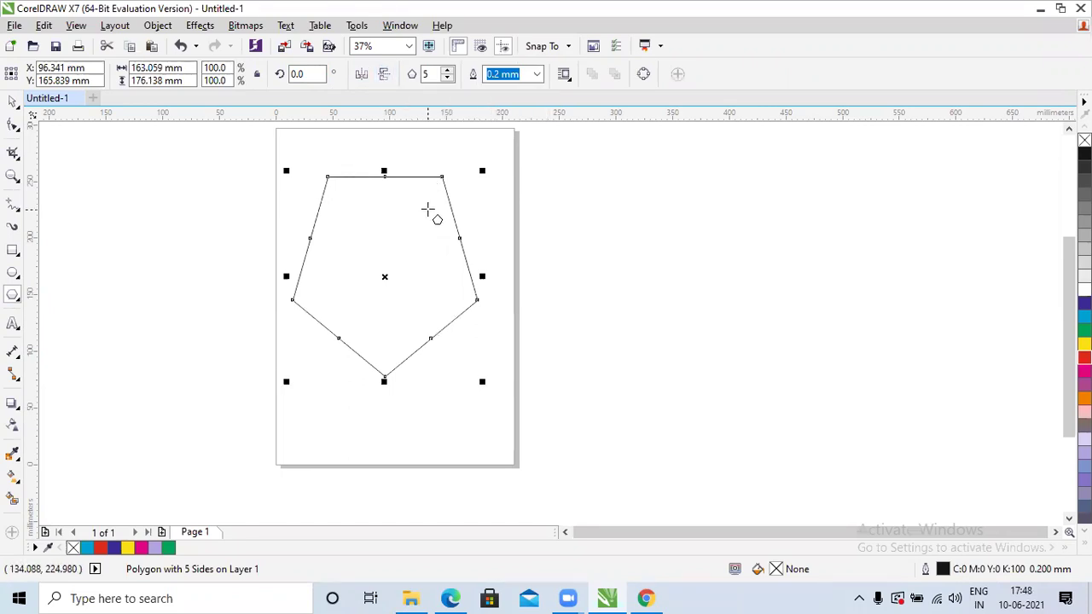
{"action": "left_click", "coordinate": [383, 76]}
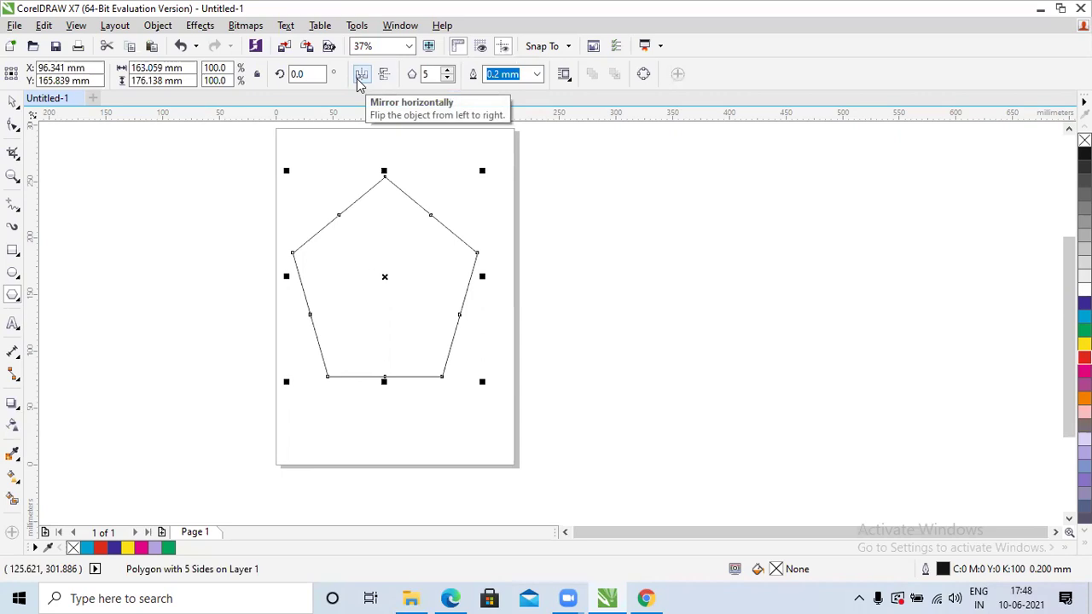
{"action": "left_click", "coordinate": [362, 77]}
{"action": "left_click", "coordinate": [362, 77]}
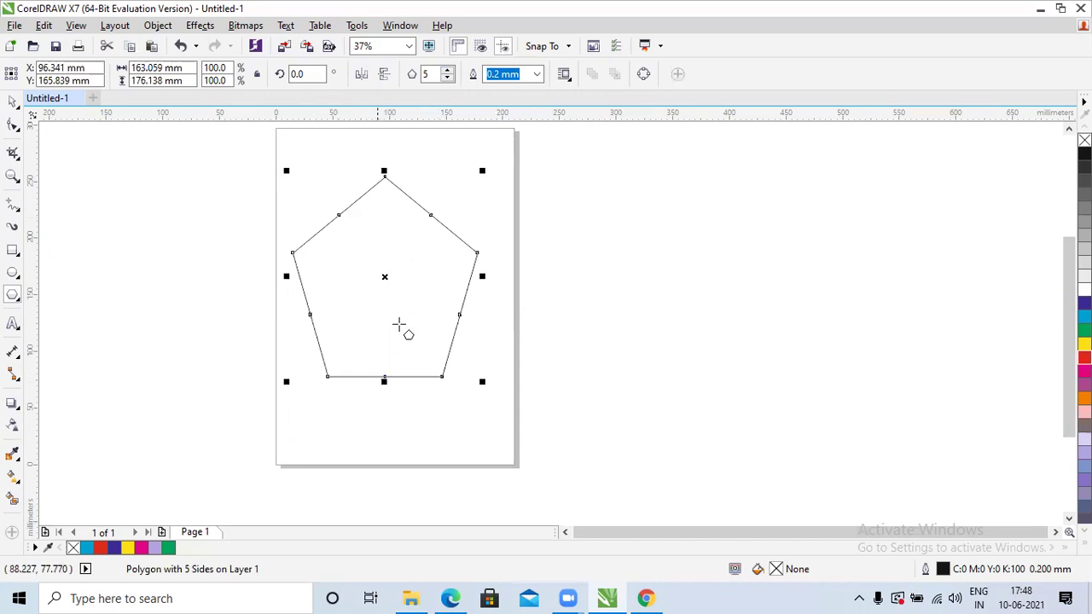
- Raise the polygon's number of sides step by step through 6, 7 and 8 up to 46
{"action": "left_click", "coordinate": [448, 70]}
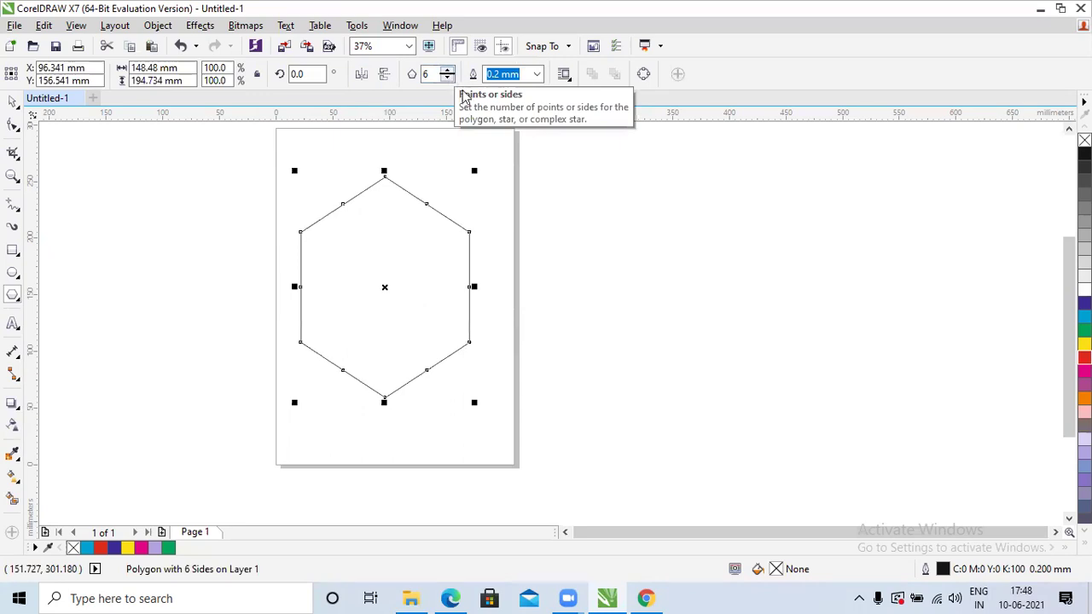
{"action": "left_click", "coordinate": [448, 71]}
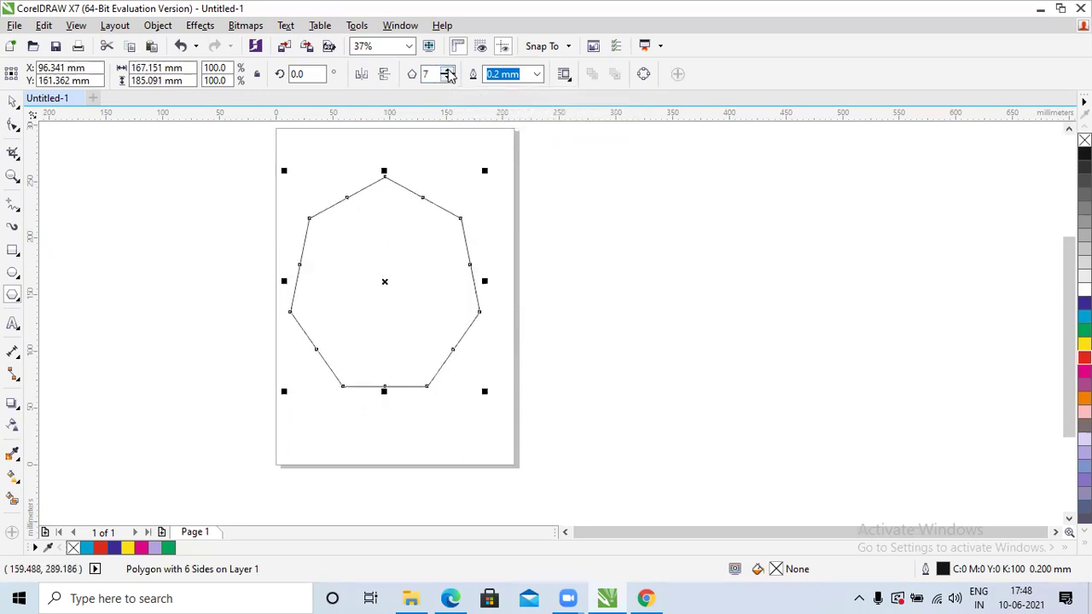
{"action": "left_click", "coordinate": [448, 71]}
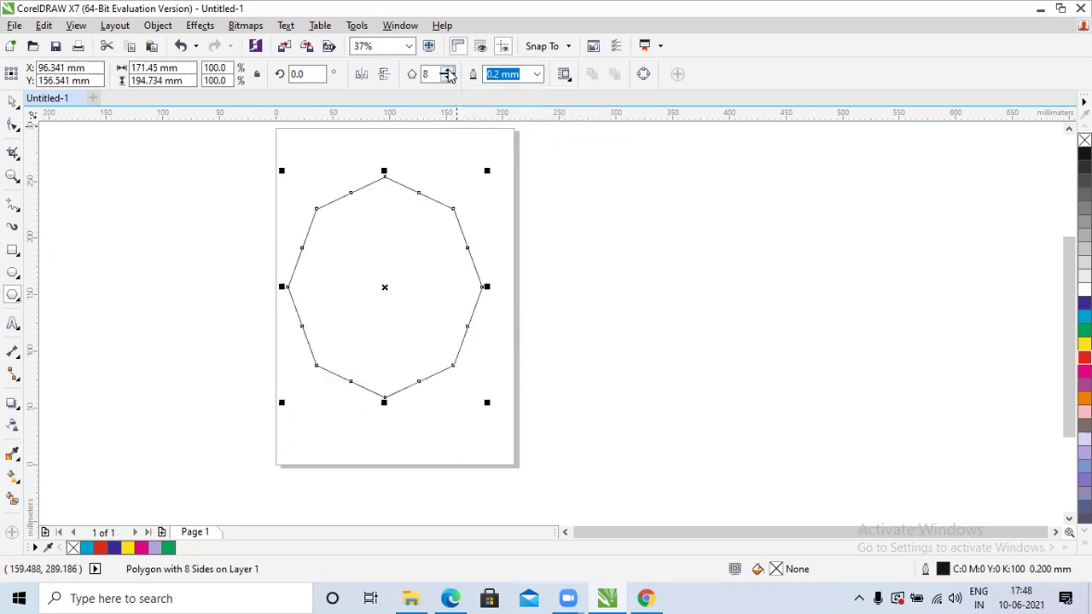
{"action": "left_click_drag", "start_coordinate": [449, 72], "coordinate": [448, 72]}
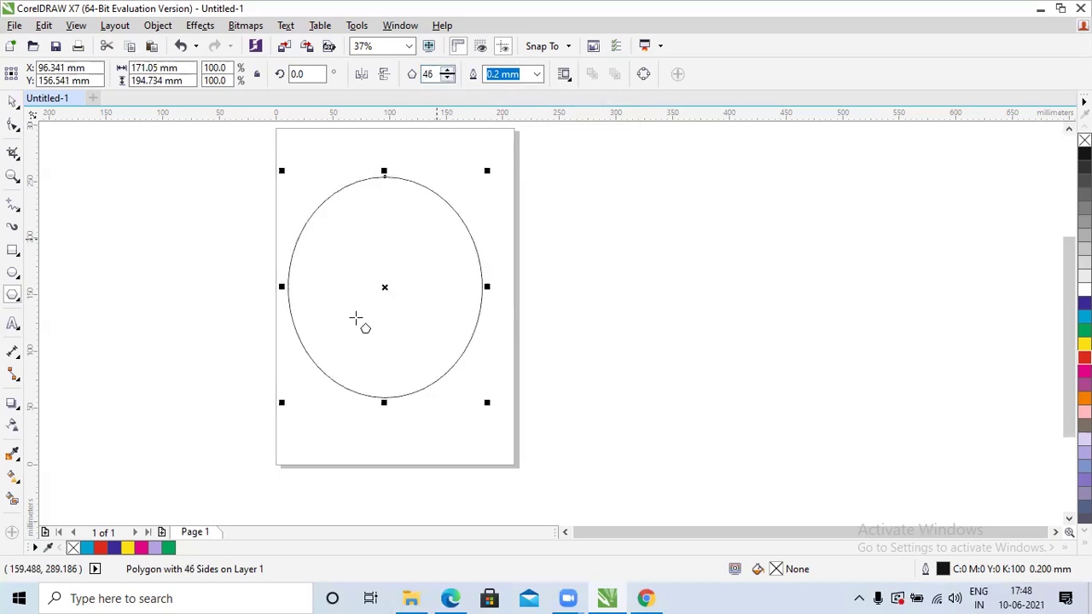
- Reduce the polygon's number of sides to 4
{"action": "left_click", "coordinate": [445, 81]}
{"action": "left_click", "coordinate": [445, 80]}
{"action": "left_click", "coordinate": [445, 80]}
{"action": "left_click", "coordinate": [445, 80]}
{"action": "left_click", "coordinate": [445, 80]}
{"action": "left_click", "coordinate": [445, 81]}
{"action": "left_click", "coordinate": [445, 80]}
{"action": "left_click", "coordinate": [445, 80]}
{"action": "left_click", "coordinate": [444, 80]}
{"action": "left_click_drag", "start_coordinate": [444, 80], "coordinate": [445, 80]}
{"action": "left_click", "coordinate": [445, 80]}
{"action": "left_click", "coordinate": [444, 80]}
{"action": "left_click", "coordinate": [444, 80]}
- View the text wrapping options without choosing one, and delete the four-sided polygon
{"action": "left_click", "coordinate": [564, 75]}
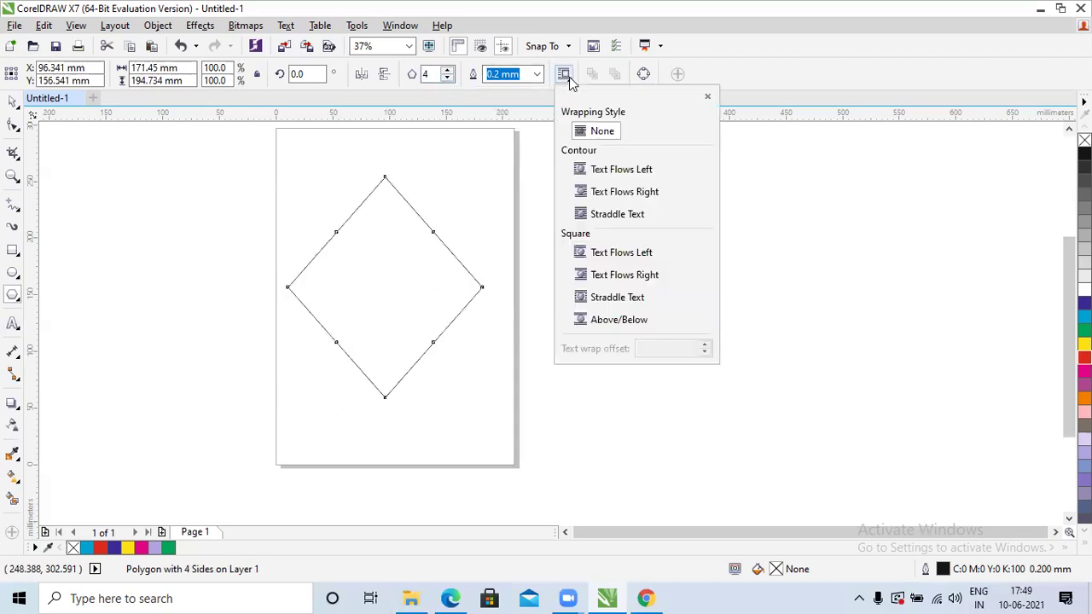
{"action": "left_click", "coordinate": [566, 76]}
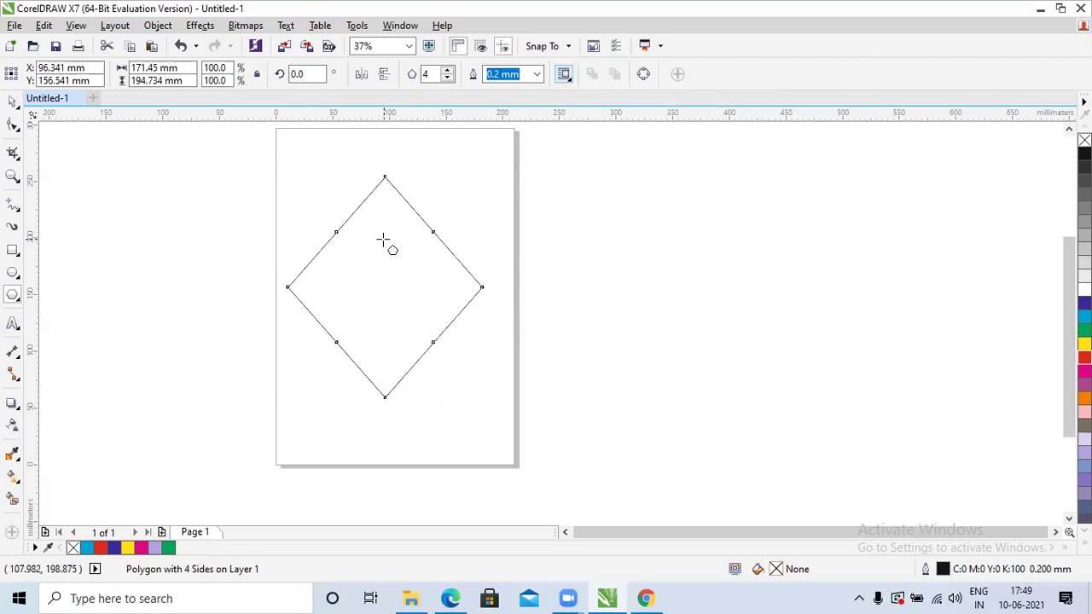
{"action": "key", "text": "space"}
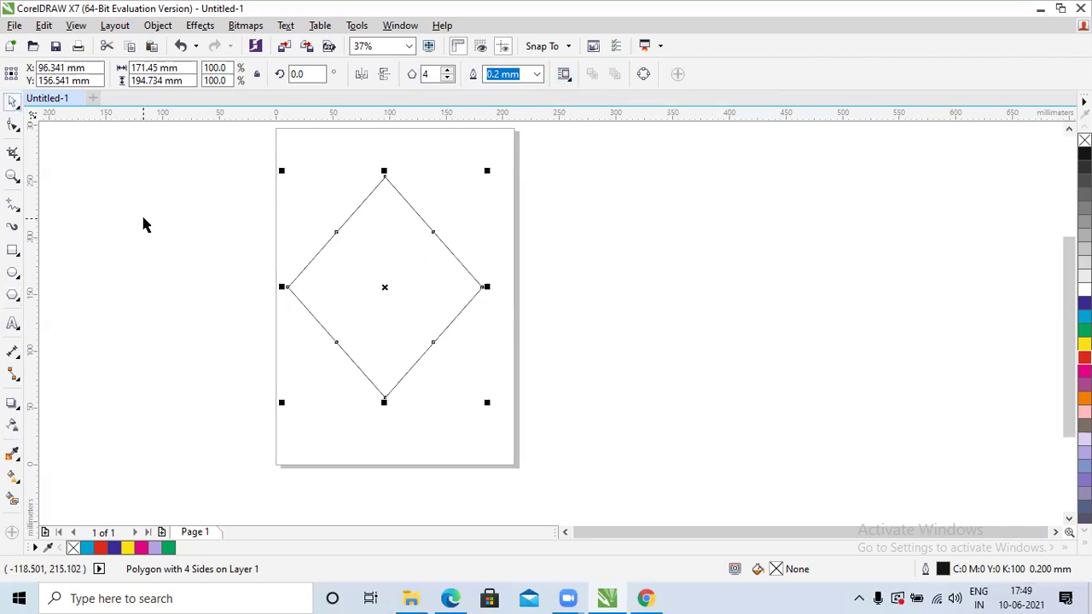
{"action": "key", "text": "Delete"}
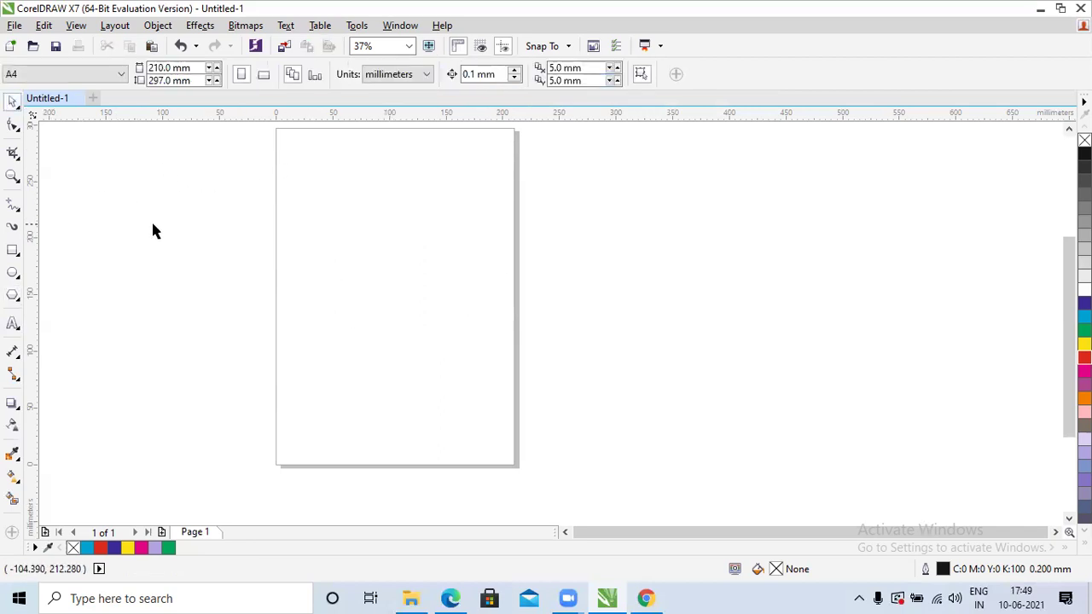
- Draw a five-pointed star about 166 × 167 mm on the page and fill it green
{"action": "left_click", "coordinate": [14, 296]}
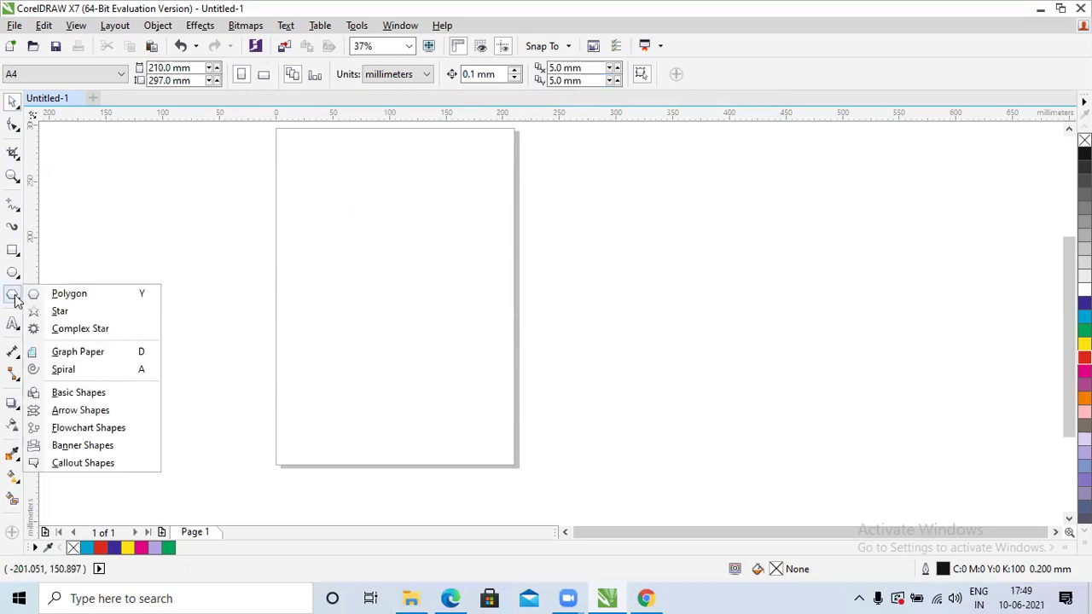
{"action": "left_click", "coordinate": [60, 312]}
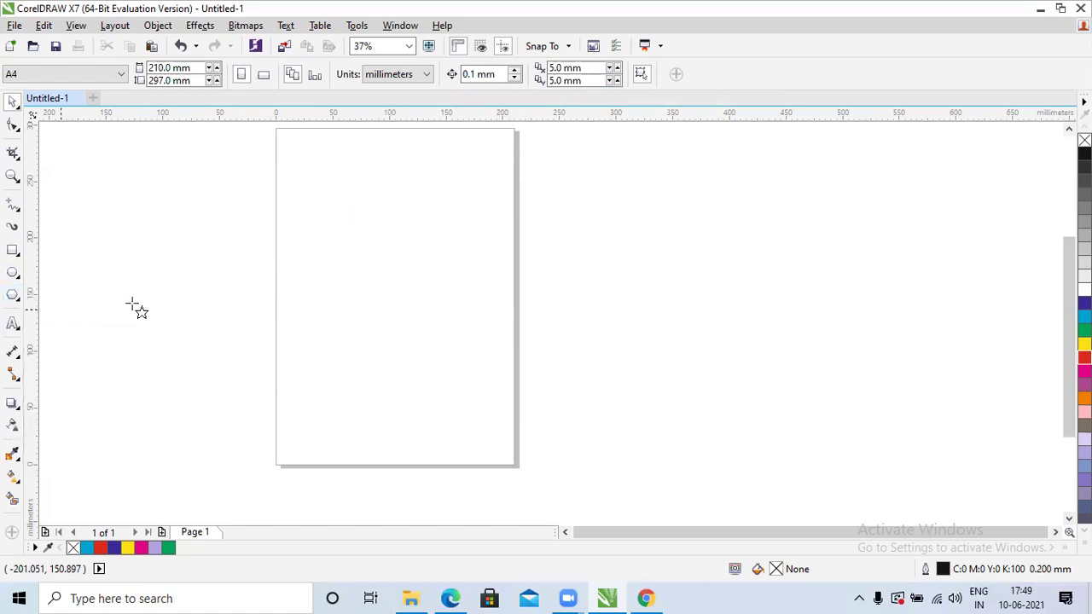
{"action": "left_click_drag", "start_coordinate": [297, 173], "coordinate": [359, 259]}
{"action": "left_click_drag", "start_coordinate": [401, 303], "coordinate": [494, 367]}
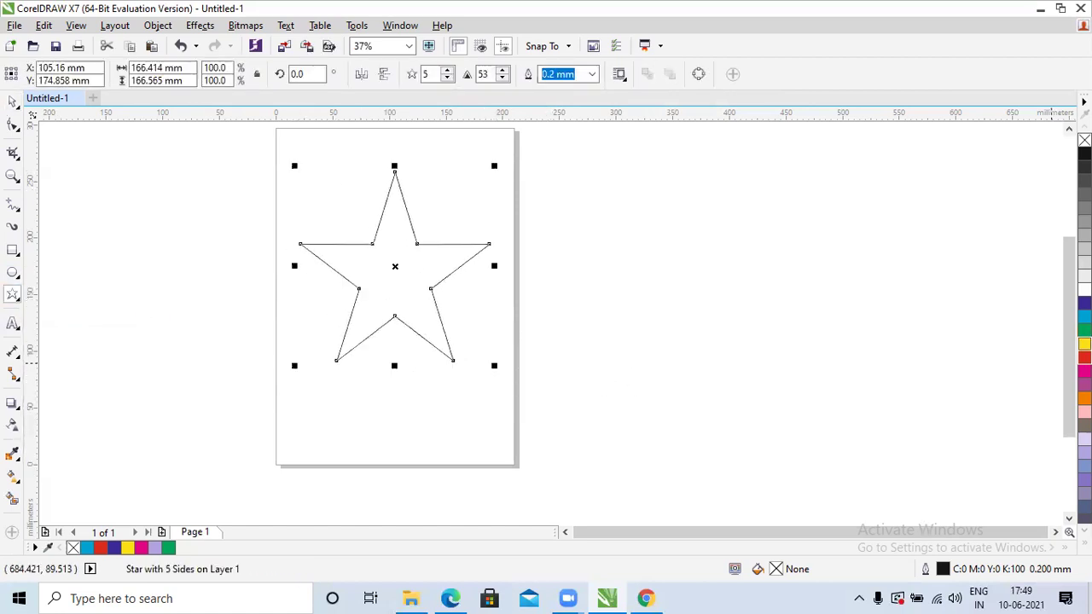
{"action": "left_click", "coordinate": [1084, 330]}
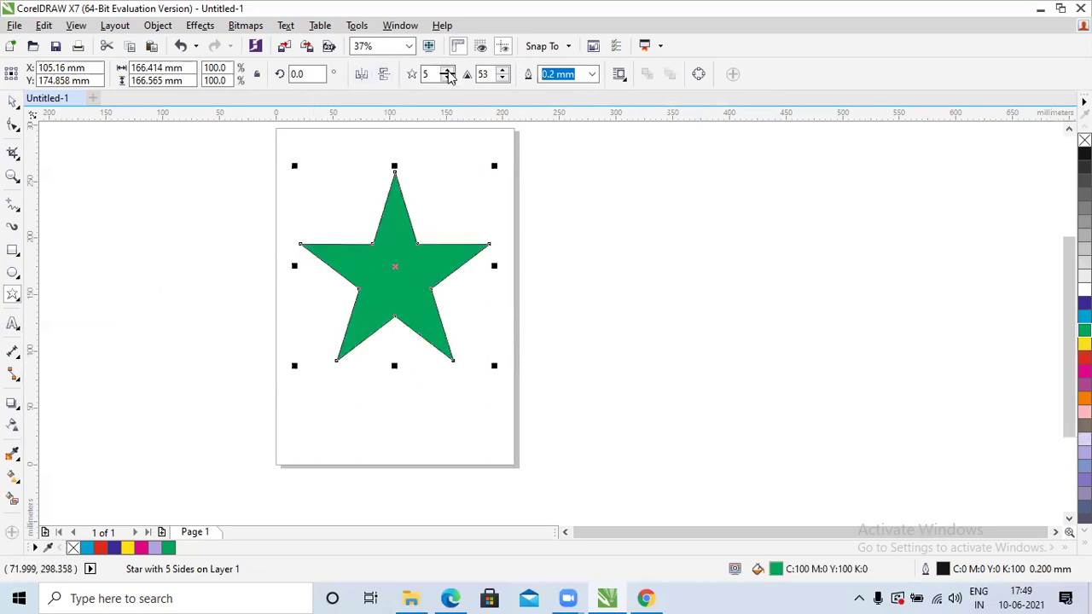
- Increase the green star's number of points to 17
{"action": "left_click", "coordinate": [447, 72]}
{"action": "left_click", "coordinate": [447, 72]}
{"action": "left_click", "coordinate": [447, 71]}
{"action": "left_click", "coordinate": [447, 72]}
{"action": "left_click", "coordinate": [447, 72]}
{"action": "left_click", "coordinate": [447, 71]}
{"action": "left_click", "coordinate": [447, 72]}
{"action": "left_click", "coordinate": [447, 72]}
{"action": "left_click", "coordinate": [447, 72]}
{"action": "left_click", "coordinate": [447, 72]}
{"action": "left_click", "coordinate": [447, 71]}
{"action": "left_click", "coordinate": [447, 72]}
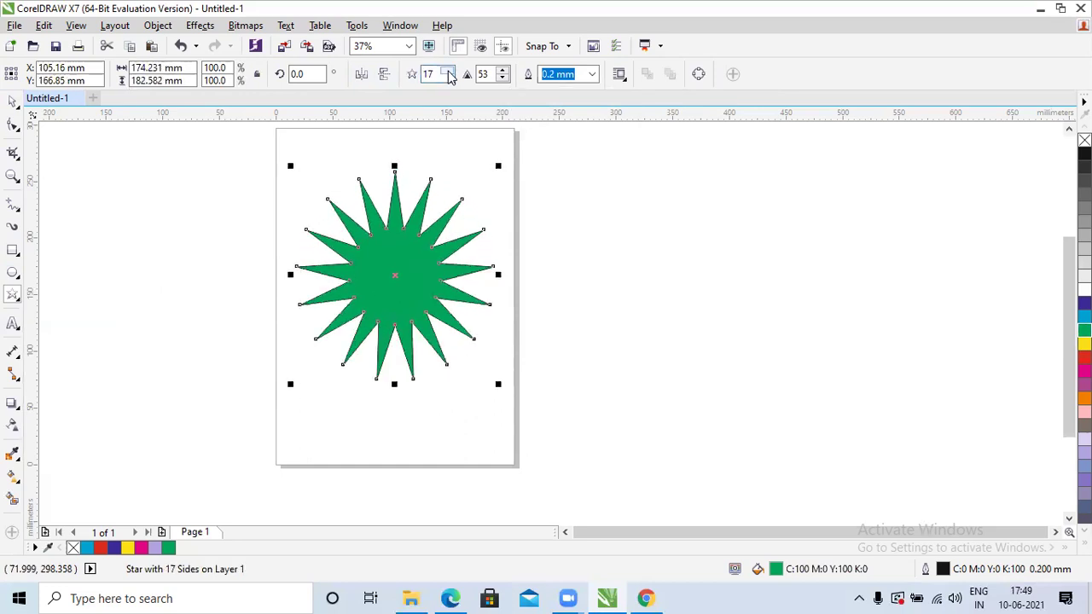
- Increase the green star's corner sharpness to 68
{"action": "left_click", "coordinate": [503, 69]}
{"action": "left_click", "coordinate": [503, 70]}
{"action": "left_click", "coordinate": [504, 70]}
{"action": "left_click", "coordinate": [503, 71]}
{"action": "left_click", "coordinate": [503, 71]}
{"action": "left_click", "coordinate": [503, 71]}
{"action": "left_click", "coordinate": [503, 71]}
{"action": "left_click", "coordinate": [503, 72]}
{"action": "left_click", "coordinate": [504, 72]}
{"action": "left_click", "coordinate": [504, 72]}
{"action": "left_click", "coordinate": [504, 72]}
{"action": "left_click", "coordinate": [504, 72]}
{"action": "left_click", "coordinate": [503, 72]}
{"action": "left_click", "coordinate": [504, 71]}
{"action": "left_click", "coordinate": [504, 72]}
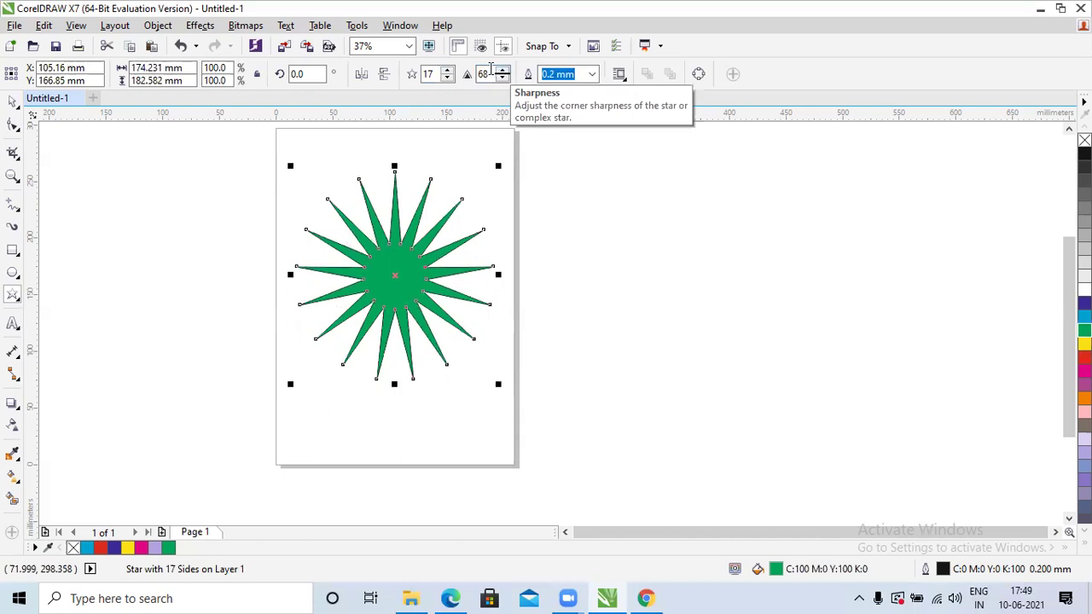
- Increase the green star's number of points to 39
{"action": "left_click", "coordinate": [447, 70]}
{"action": "left_click", "coordinate": [447, 69]}
{"action": "left_click", "coordinate": [447, 70]}
{"action": "left_click", "coordinate": [447, 70]}
{"action": "left_click", "coordinate": [447, 70]}
{"action": "left_click", "coordinate": [447, 70]}
{"action": "left_click", "coordinate": [447, 69]}
{"action": "left_click", "coordinate": [447, 70]}
{"action": "left_click", "coordinate": [447, 70]}
{"action": "left_click", "coordinate": [447, 70]}
{"action": "left_click", "coordinate": [447, 70]}
{"action": "left_click", "coordinate": [447, 70]}
{"action": "left_click", "coordinate": [447, 71]}
{"action": "left_click", "coordinate": [448, 70]}
{"action": "left_click", "coordinate": [447, 71]}
{"action": "left_click", "coordinate": [447, 71]}
{"action": "left_click", "coordinate": [447, 71]}
{"action": "left_click", "coordinate": [447, 70]}
{"action": "left_click", "coordinate": [447, 70]}
{"action": "left_click", "coordinate": [448, 71]}
{"action": "left_click", "coordinate": [447, 70]}
{"action": "left_click", "coordinate": [447, 71]}
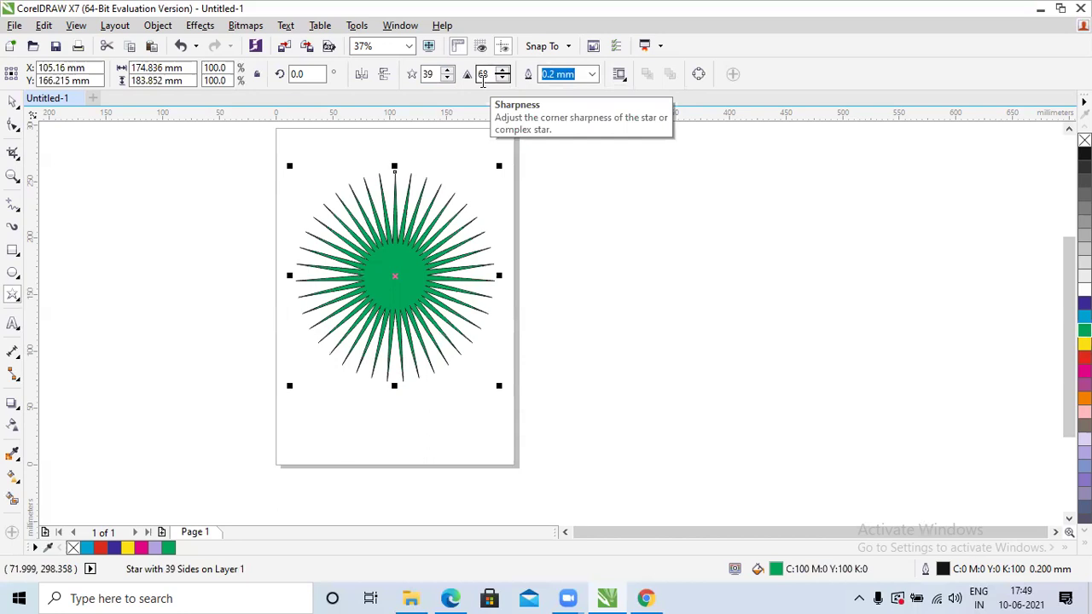
- Move the green star to the right of the page and stretch it to about 324 × 235 mm
{"action": "left_click", "coordinate": [12, 103]}
{"action": "left_click_drag", "start_coordinate": [239, 122], "coordinate": [537, 478]}
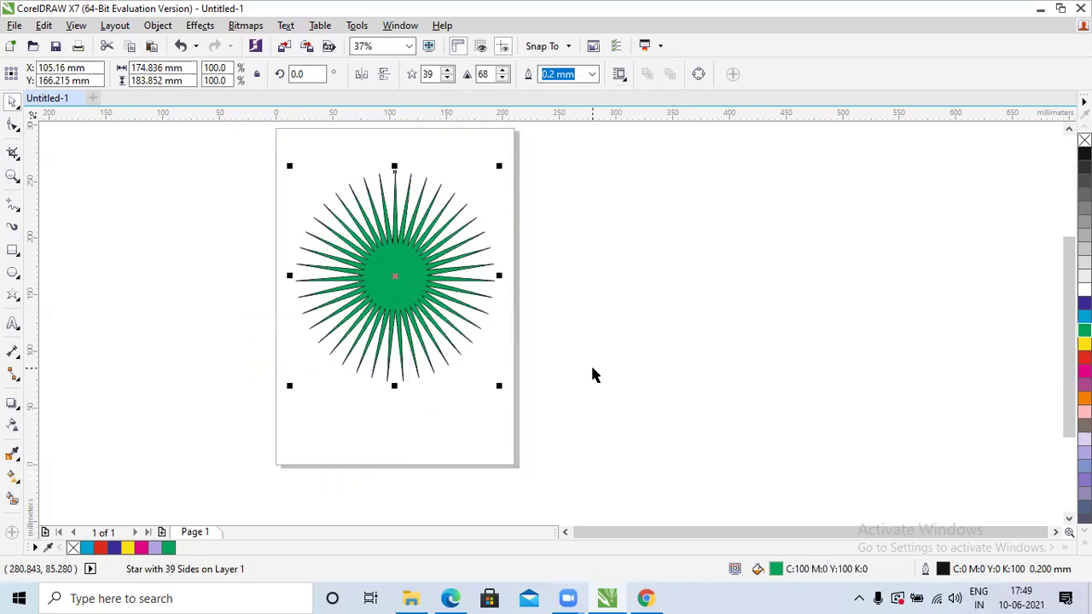
{"action": "left_click_drag", "start_coordinate": [433, 286], "coordinate": [667, 285]}
{"action": "left_click_drag", "start_coordinate": [770, 392], "coordinate": [885, 454]}
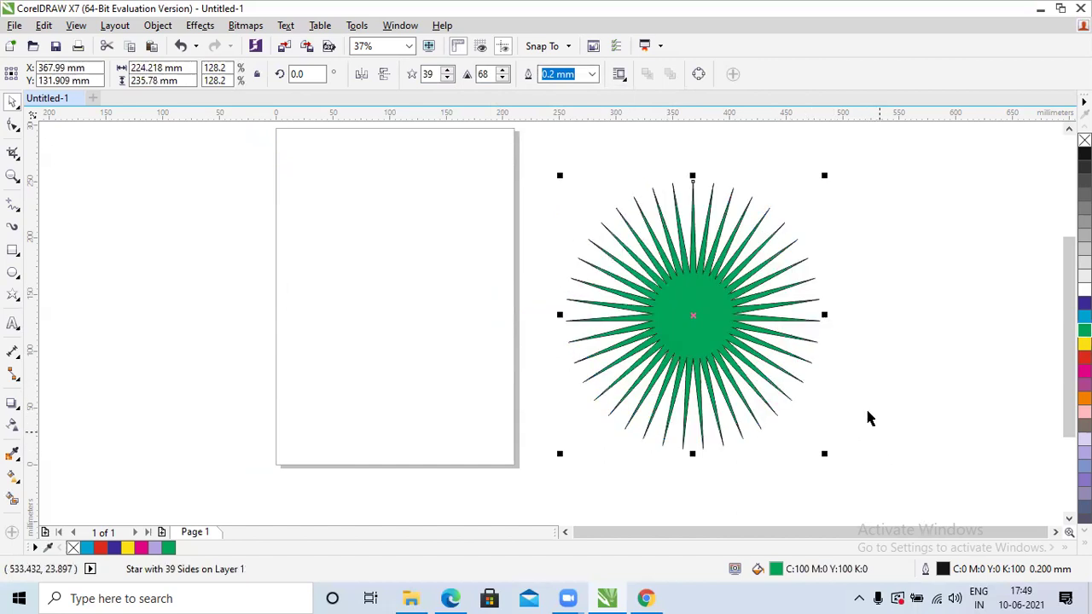
{"action": "left_click_drag", "start_coordinate": [830, 316], "coordinate": [903, 337]}
{"action": "left_click_drag", "start_coordinate": [558, 318], "coordinate": [538, 316]}
{"action": "mouse_move", "coordinate": [917, 174]}
{"action": "left_mouse_down"}
{"action": "mouse_move", "coordinate": [916, 162]}
{"action": "mouse_move", "coordinate": [916, 176]}
{"action": "left_mouse_up"}
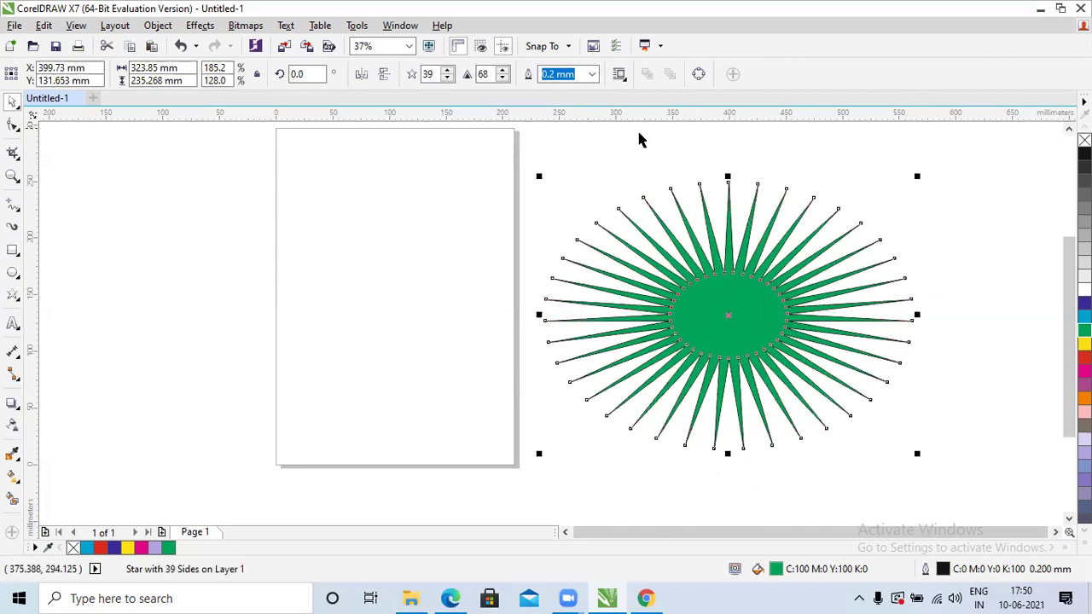
- Set the green star to 26 points, sharpness 80 and a 2.0 mm outline
{"action": "left_click_drag", "start_coordinate": [453, 75], "coordinate": [504, 73]}
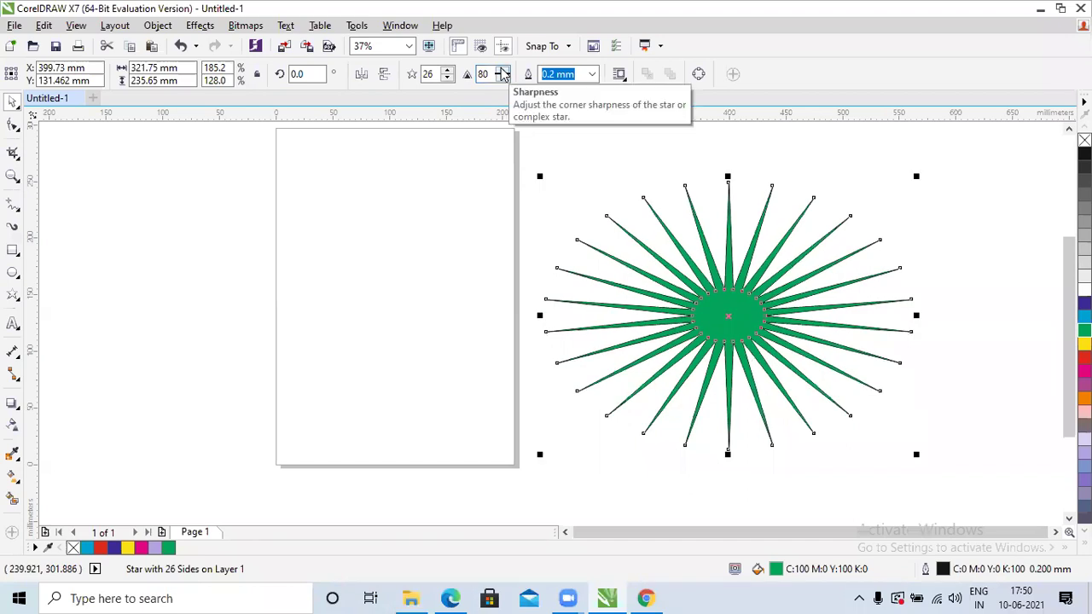
{"action": "left_click", "coordinate": [591, 75]}
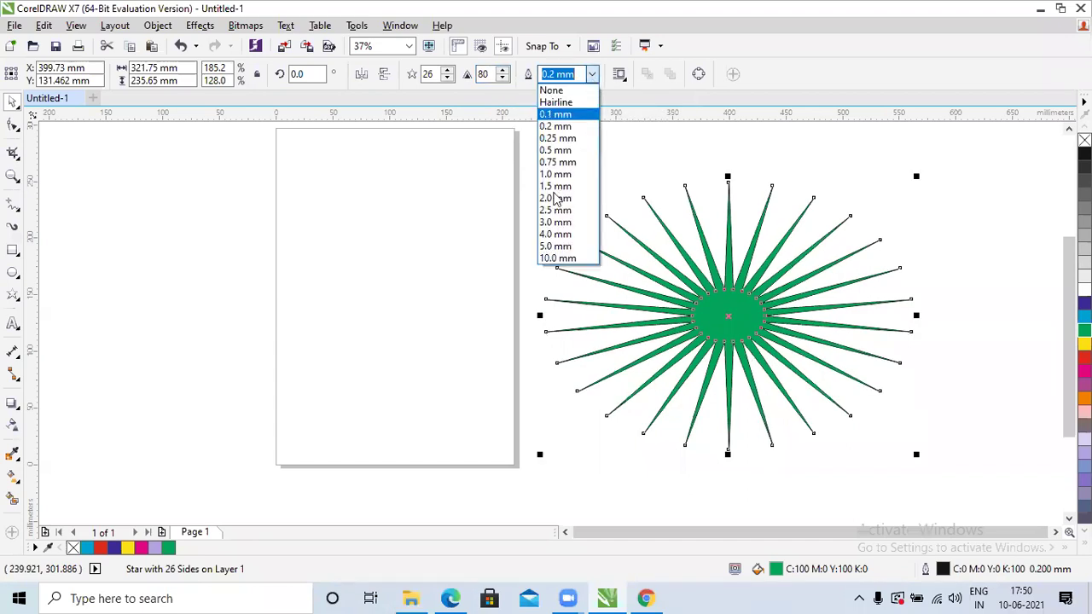
{"action": "left_click", "coordinate": [555, 203]}
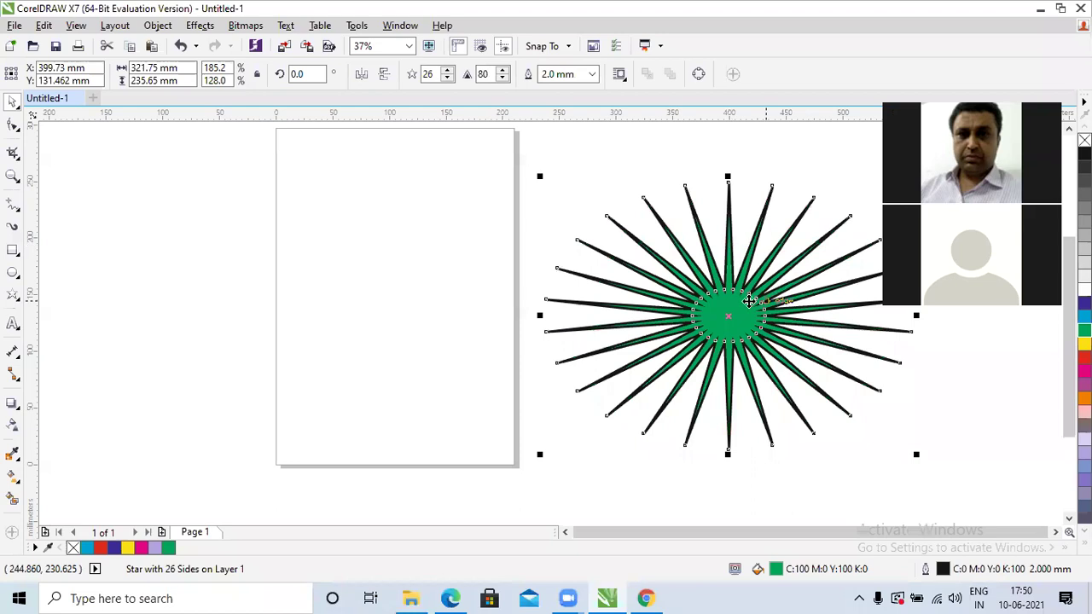
- Move the green star back over the page and delete it
{"action": "left_click_drag", "start_coordinate": [628, 311], "coordinate": [398, 291]}
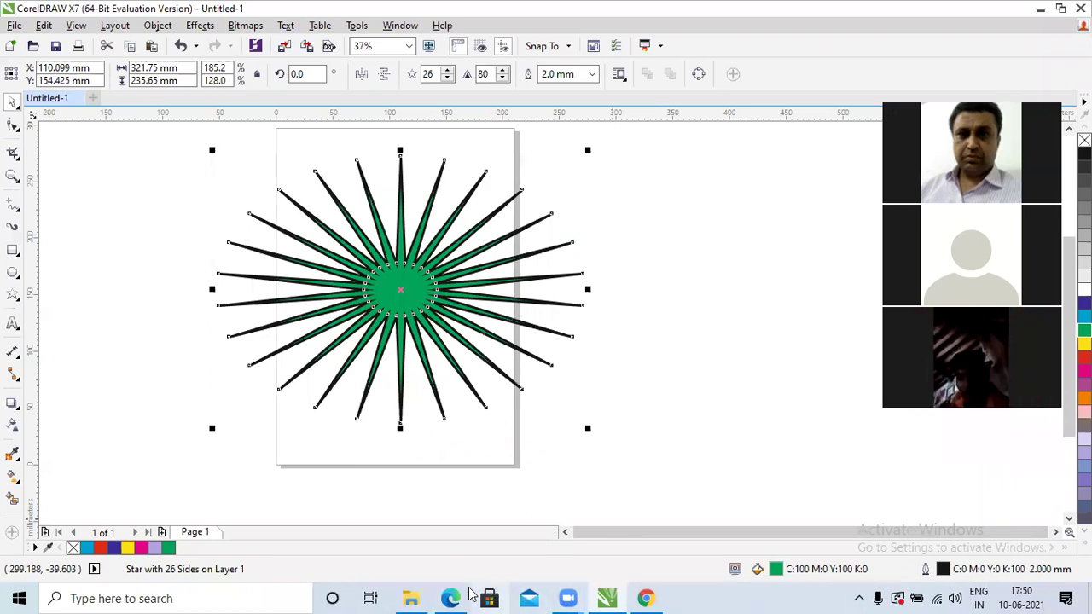
{"action": "mouse_move", "coordinate": [469, 589]}
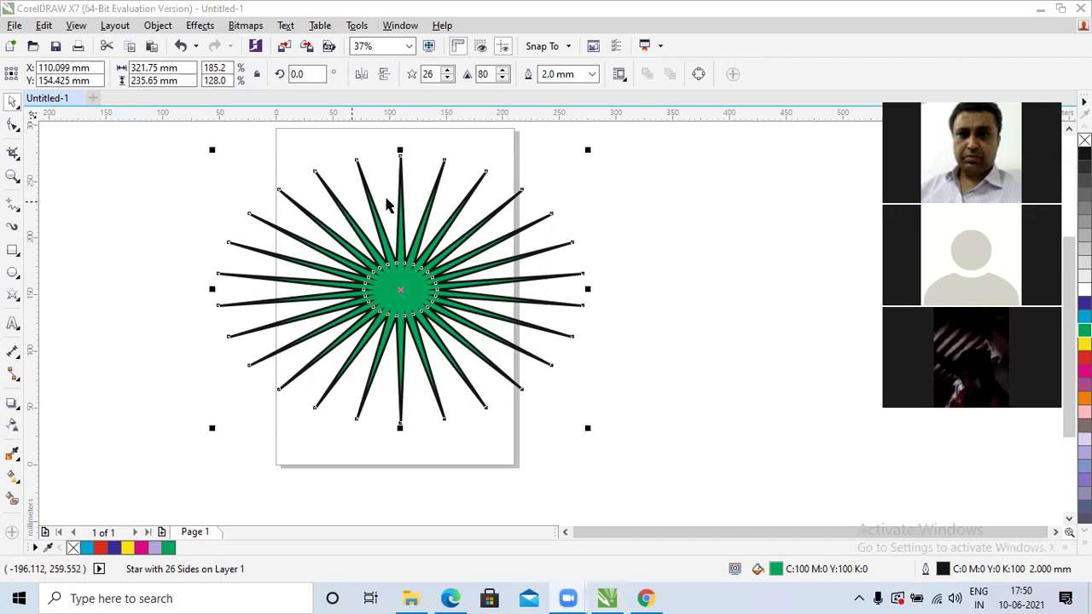
{"action": "left_click", "coordinate": [407, 259]}
{"action": "key", "text": "Delete"}
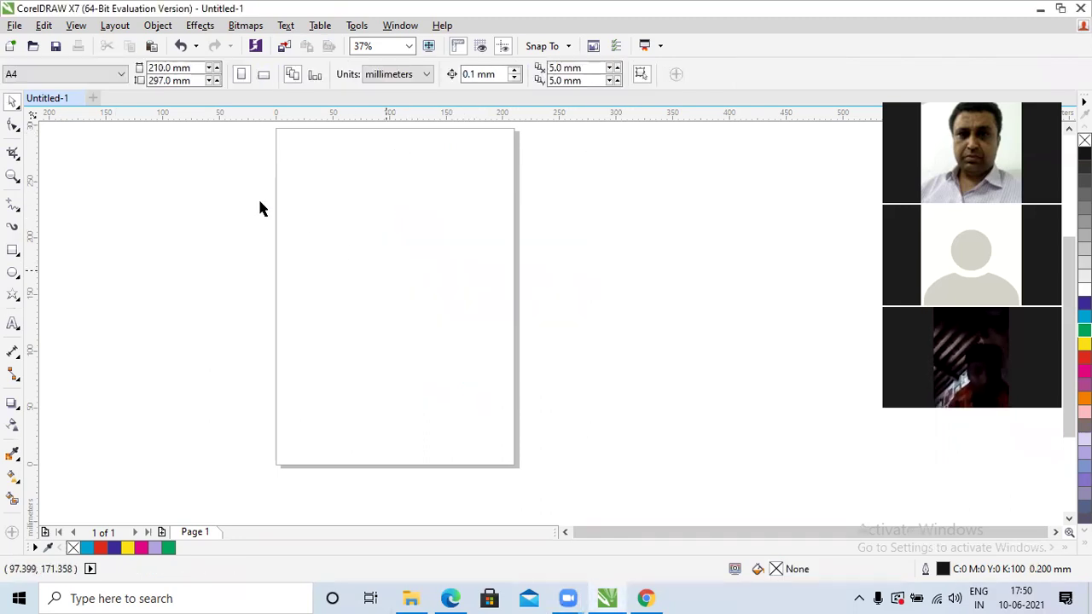
- Draw a nine-pointed complex star about 170 × 194 mm on the page and fill it dark blue
{"action": "left_click", "coordinate": [13, 297]}
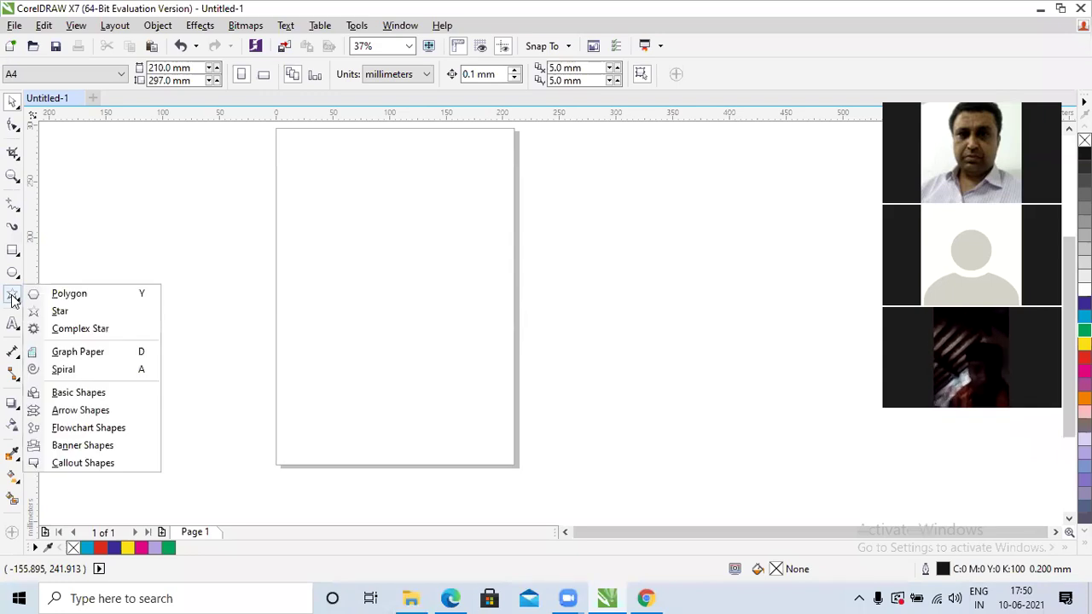
{"action": "left_click", "coordinate": [126, 334]}
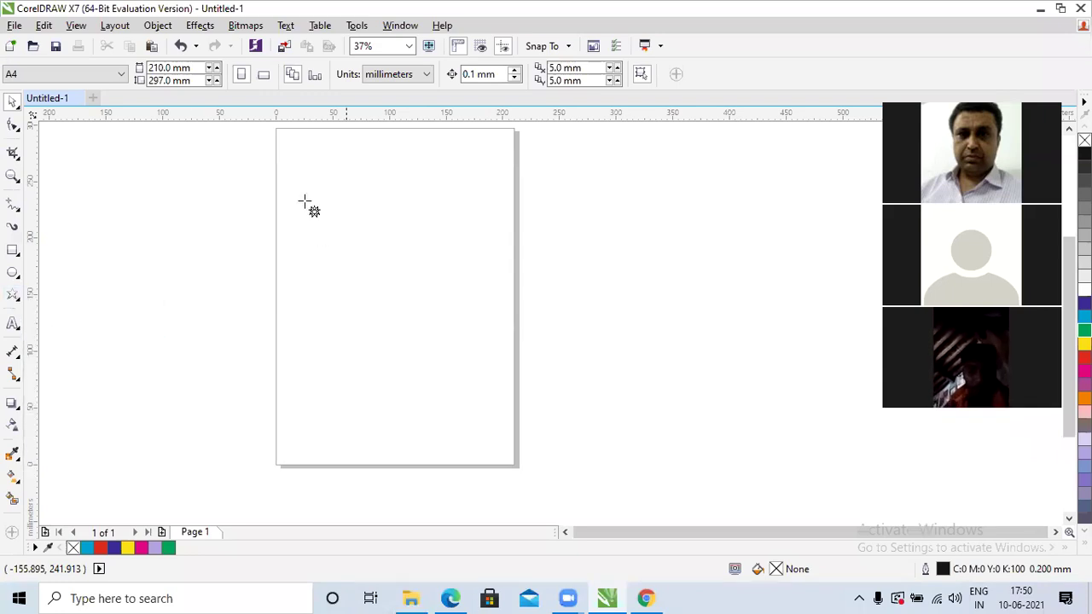
{"action": "left_click_drag", "start_coordinate": [301, 183], "coordinate": [493, 406]}
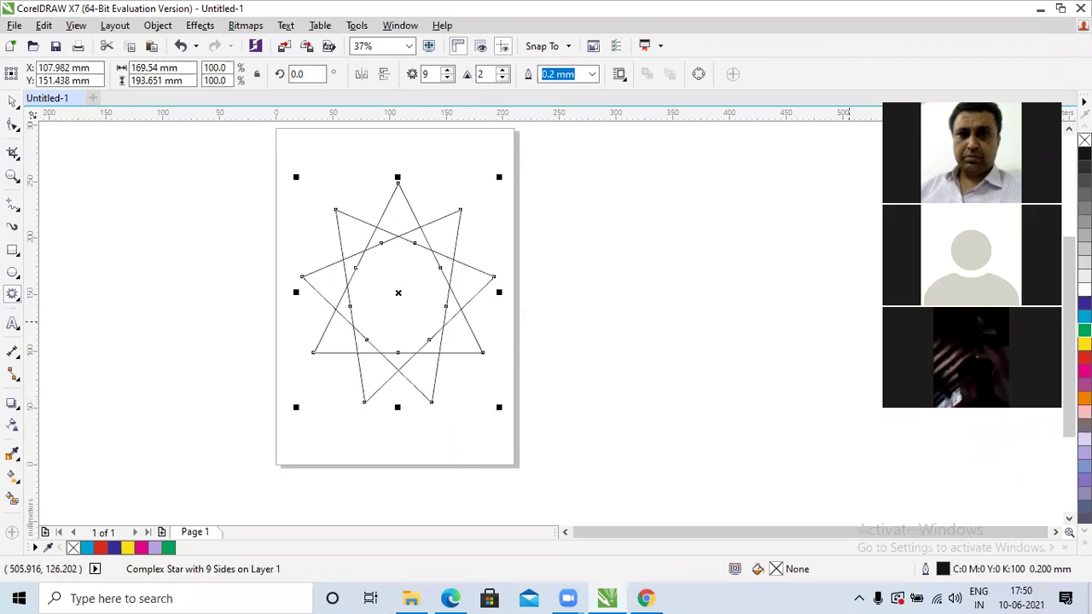
{"action": "left_click", "coordinate": [1084, 301]}
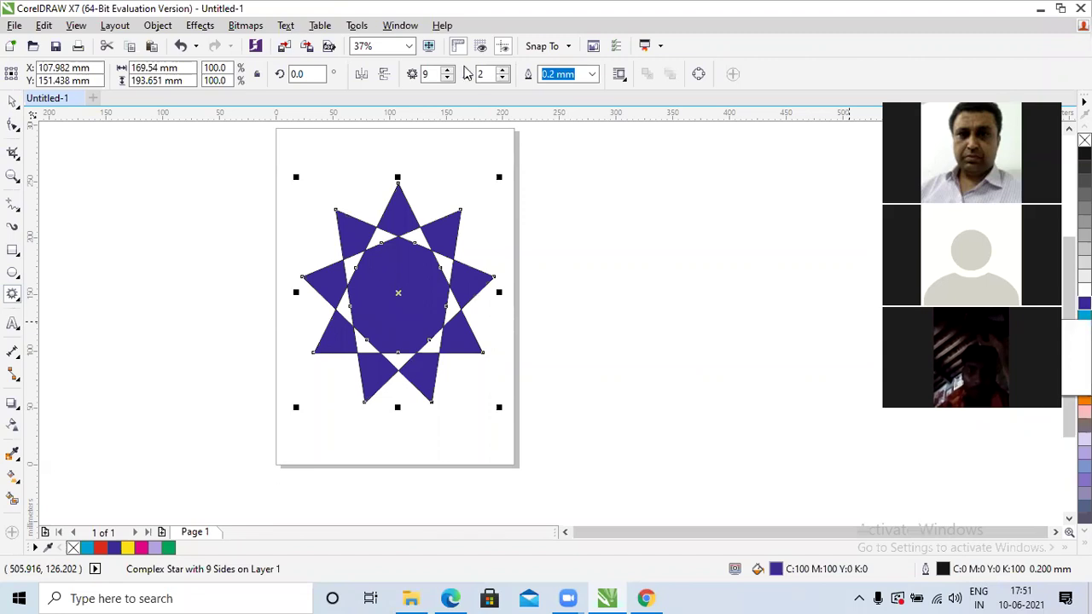
- Set the complex star to 11 points and its sharpness to 3, trying sharpness 4 and 2 first
{"action": "left_click_drag", "start_coordinate": [448, 70], "coordinate": [446, 77]}
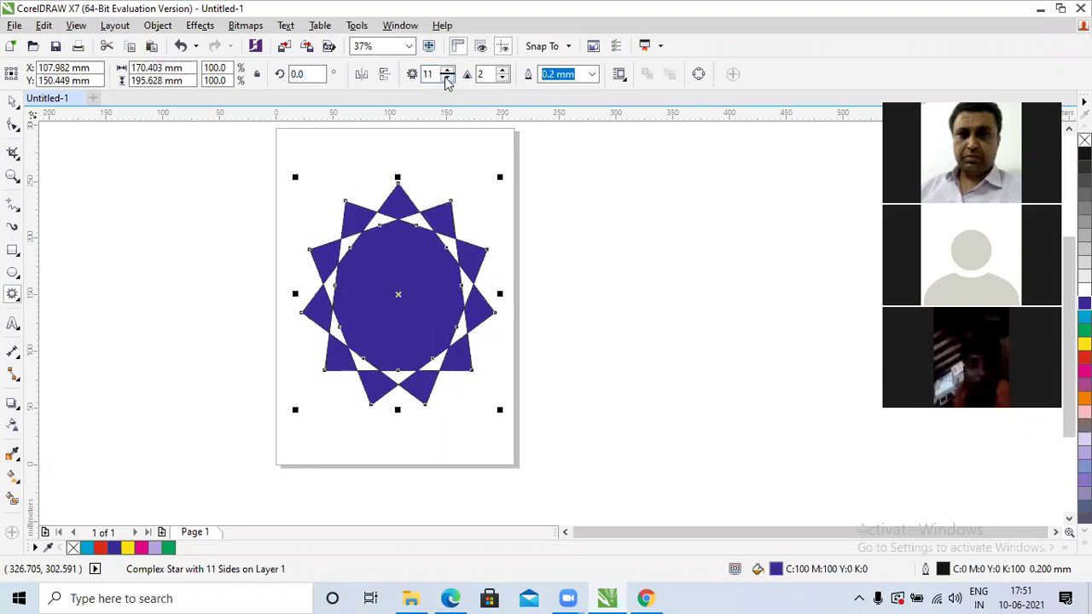
{"action": "left_click", "coordinate": [503, 70]}
{"action": "left_click", "coordinate": [503, 70]}
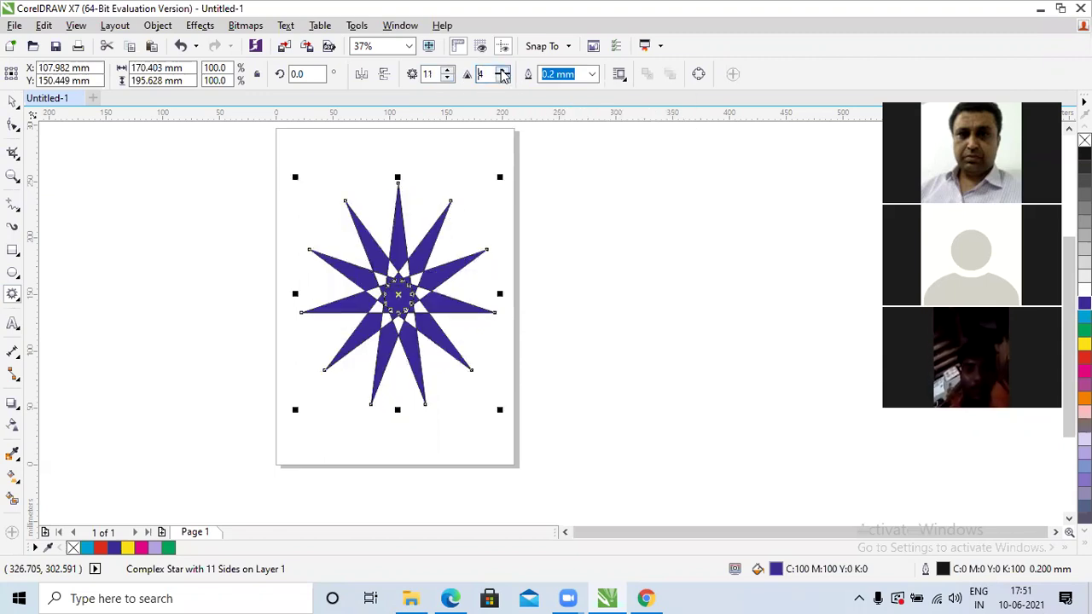
{"action": "left_click", "coordinate": [503, 78]}
{"action": "left_click", "coordinate": [503, 77]}
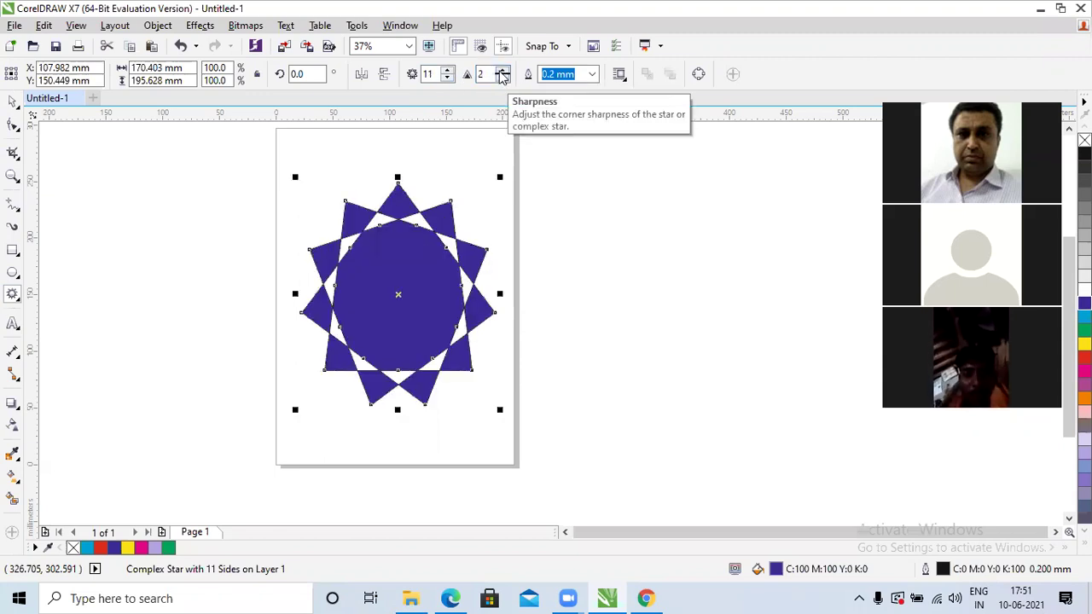
{"action": "left_click", "coordinate": [503, 70]}
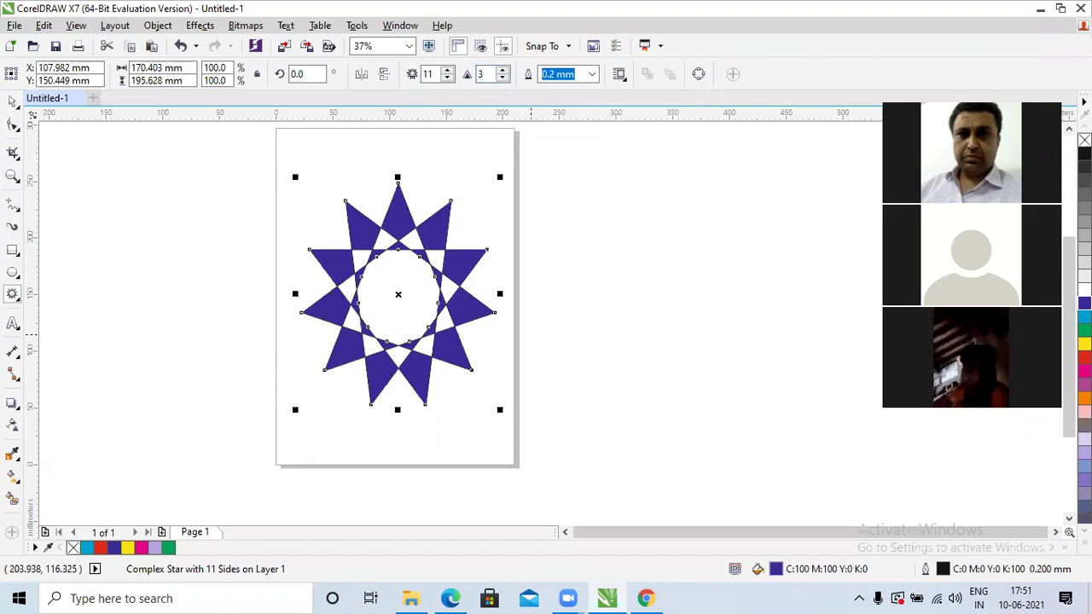
- Fill the 11-pointed complex star with magenta, trying red and yellow first
{"action": "left_click", "coordinate": [1085, 358]}
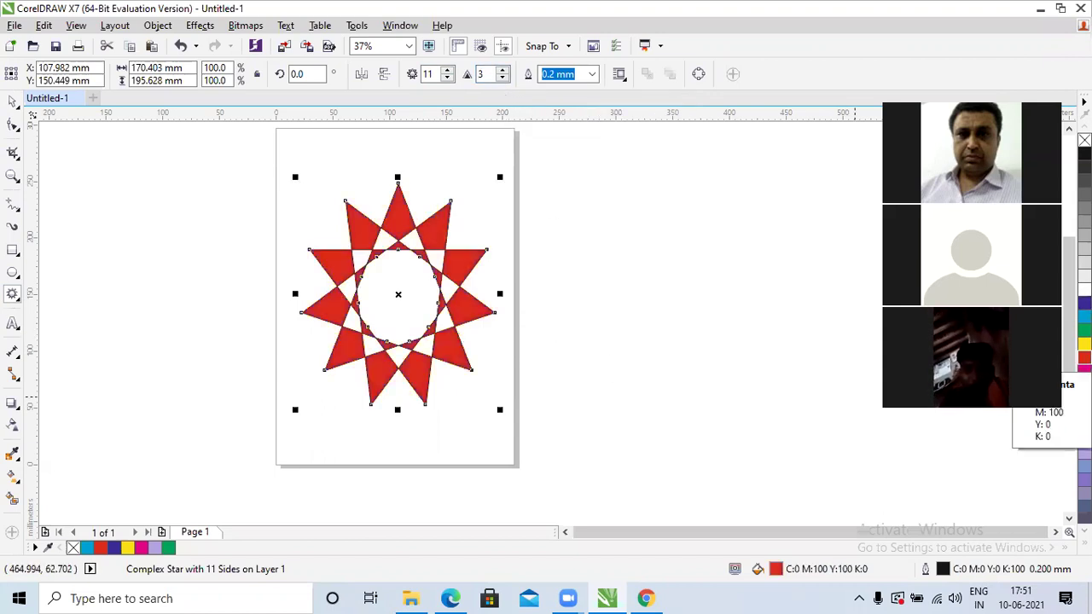
{"action": "left_click", "coordinate": [1085, 344]}
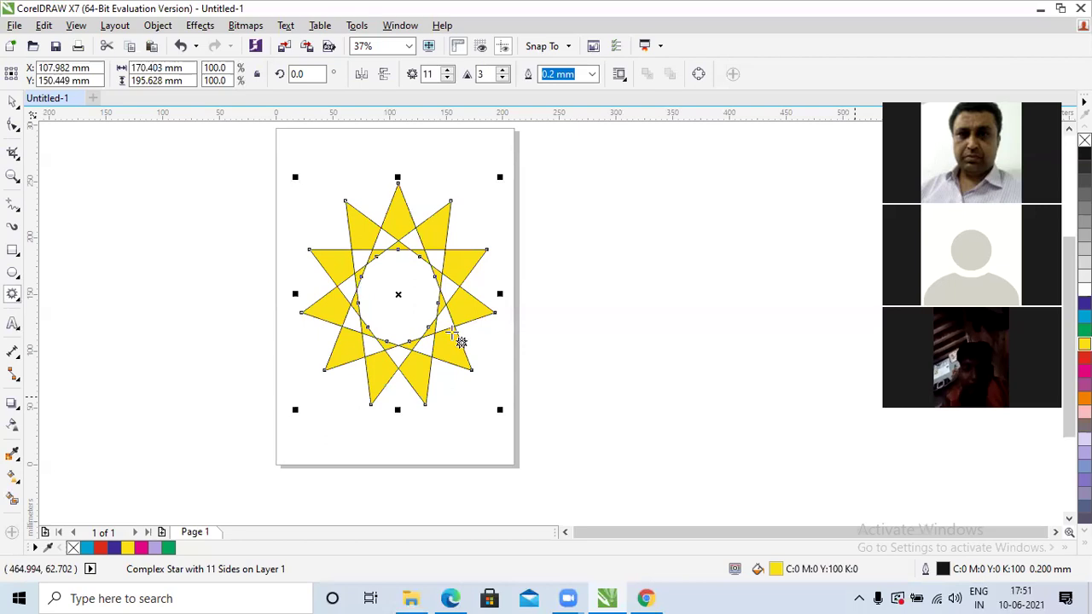
{"action": "left_click", "coordinate": [12, 101]}
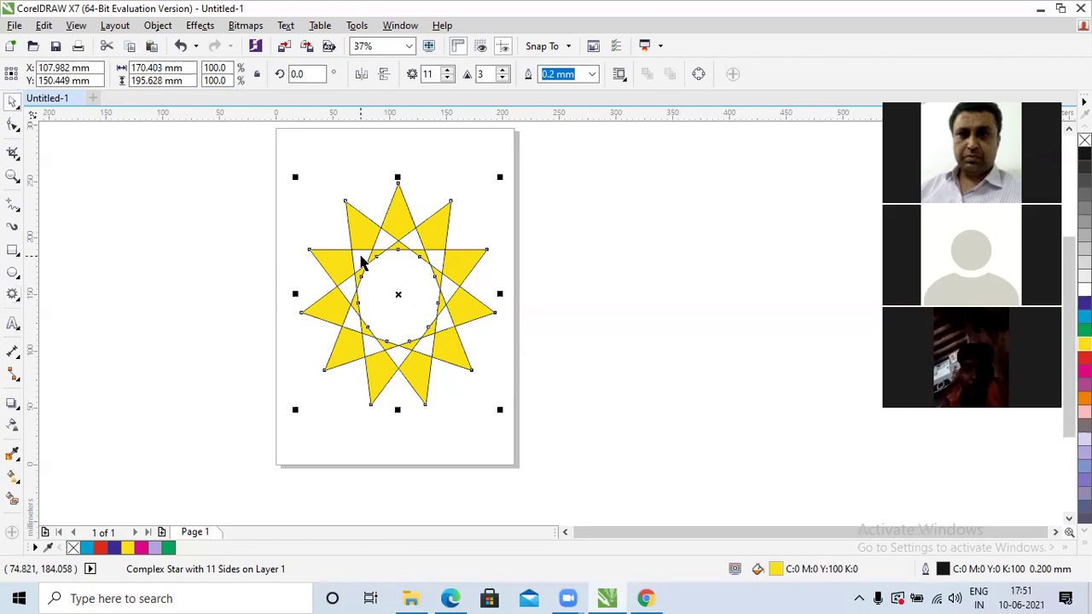
{"action": "key", "text": "Escape"}
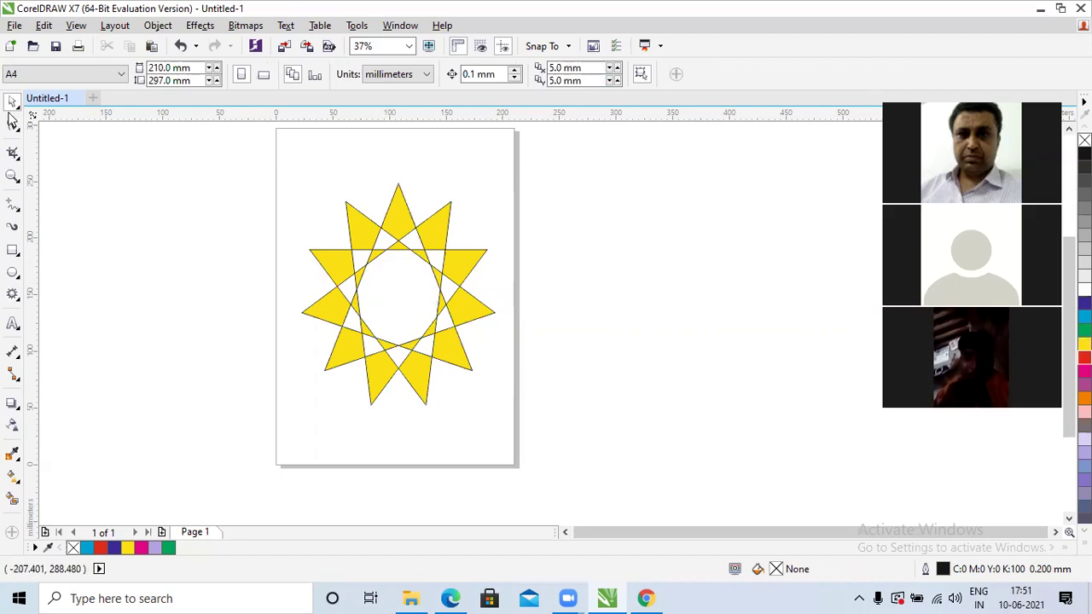
{"action": "left_click", "coordinate": [381, 267]}
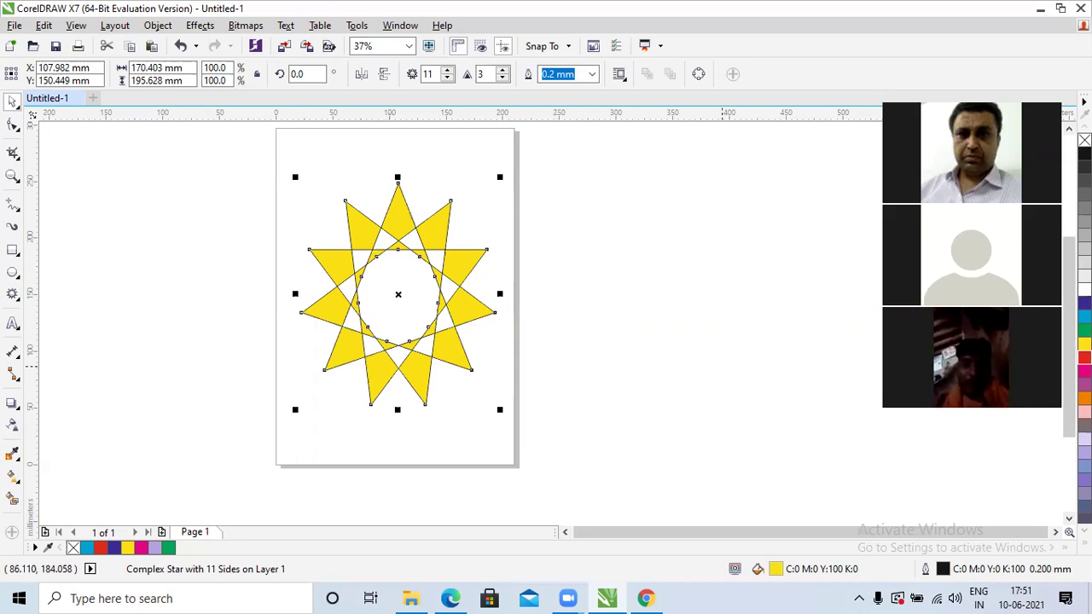
{"action": "left_click", "coordinate": [1084, 372]}
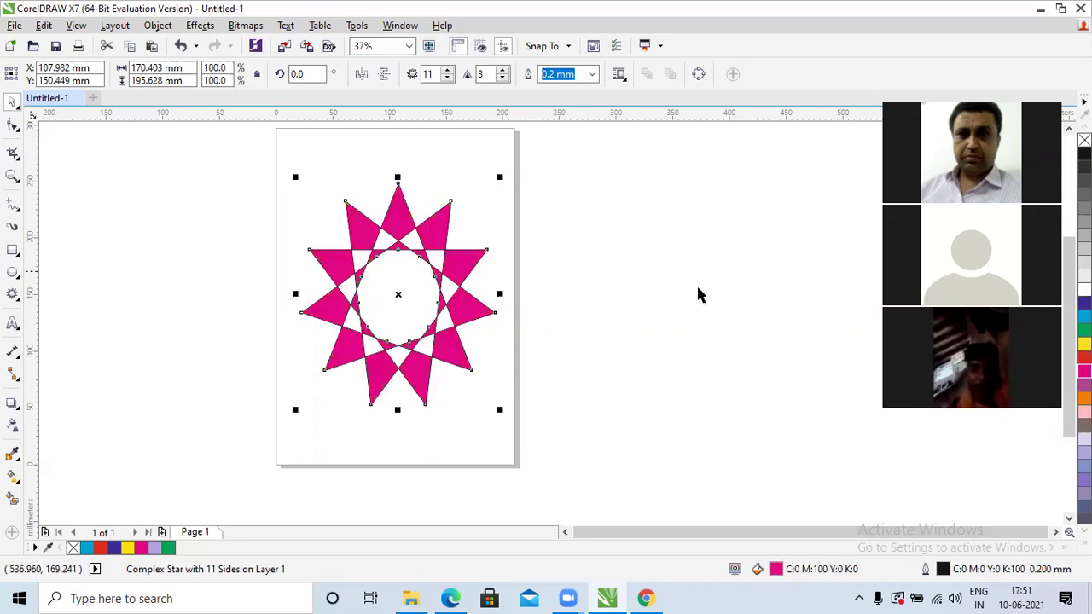
- Set the complex star's sharpness to 4 and delete the star
{"action": "left_click", "coordinate": [503, 70]}
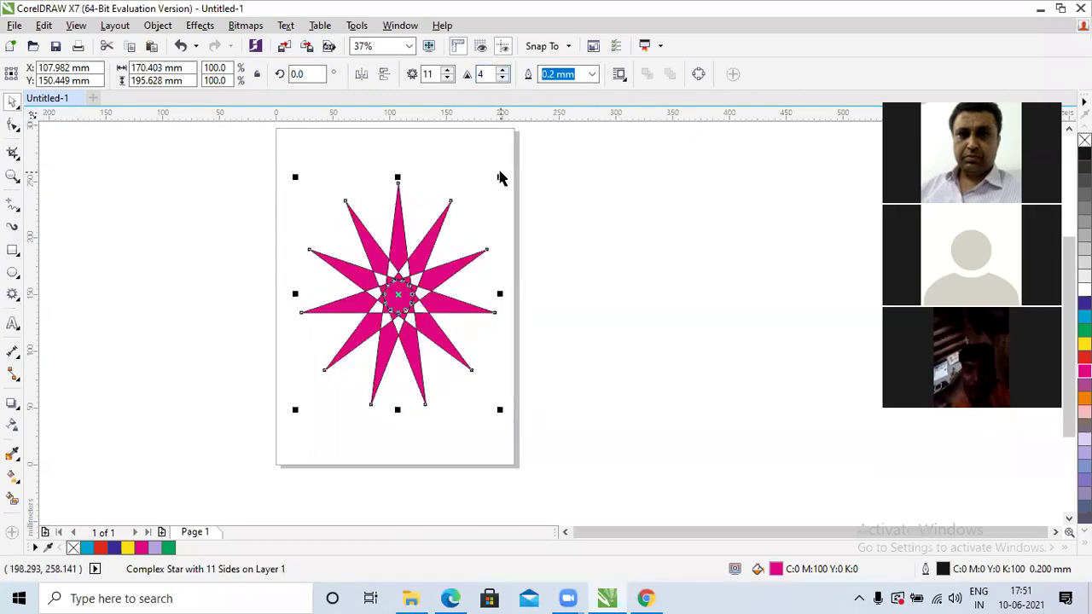
{"action": "key", "text": "Delete"}
- Draw a graph paper grid of 4 columns and 3 rows, about 185 mm wide, on the page
{"action": "left_click", "coordinate": [11, 301]}
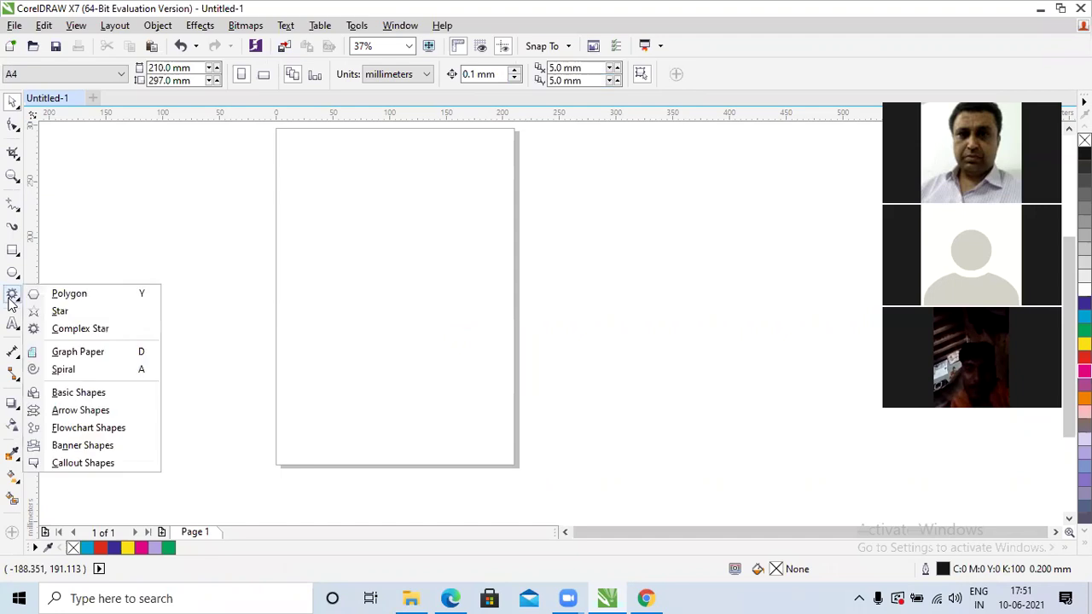
{"action": "left_click", "coordinate": [73, 351]}
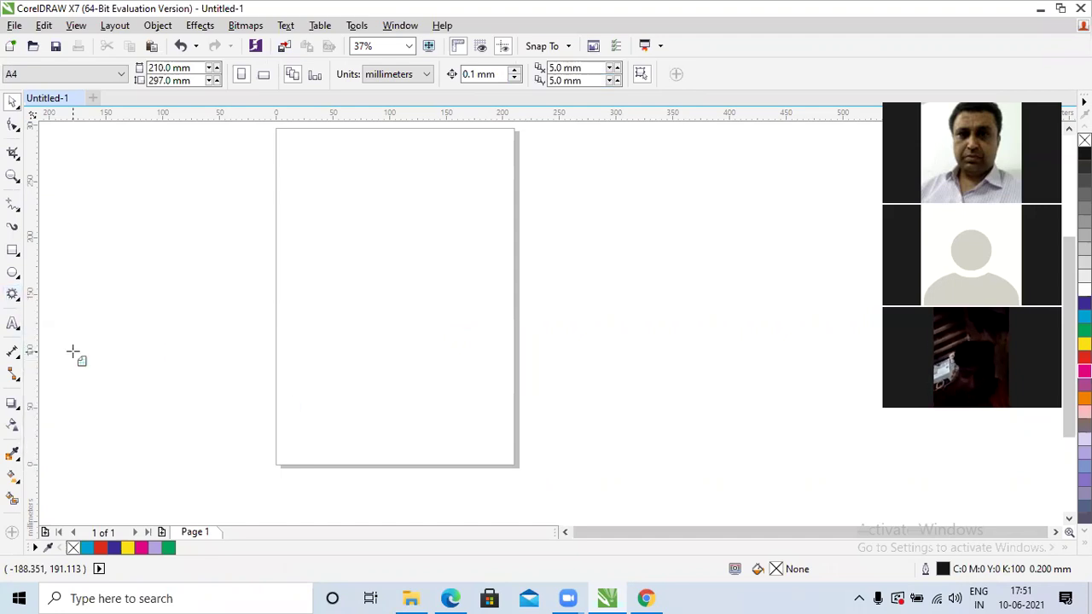
{"action": "left_click_drag", "start_coordinate": [292, 179], "coordinate": [502, 381]}
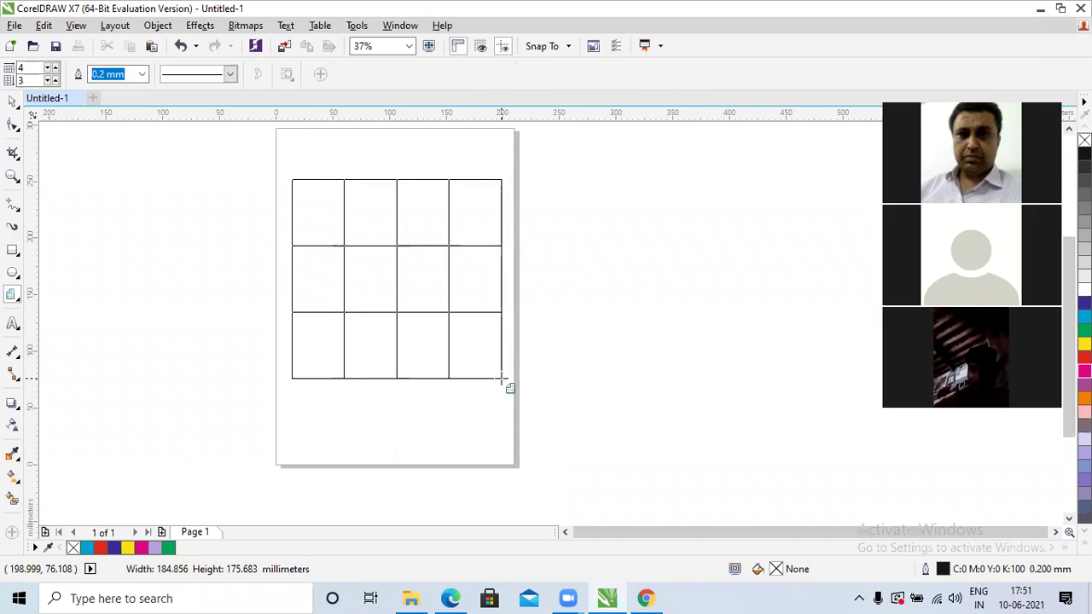
{"action": "mouse_move", "coordinate": [502, 378]}
{"action": "left_mouse_down"}
{"action": "mouse_move", "coordinate": [515, 415]}
{"action": "mouse_move", "coordinate": [502, 398]}
{"action": "left_mouse_up"}
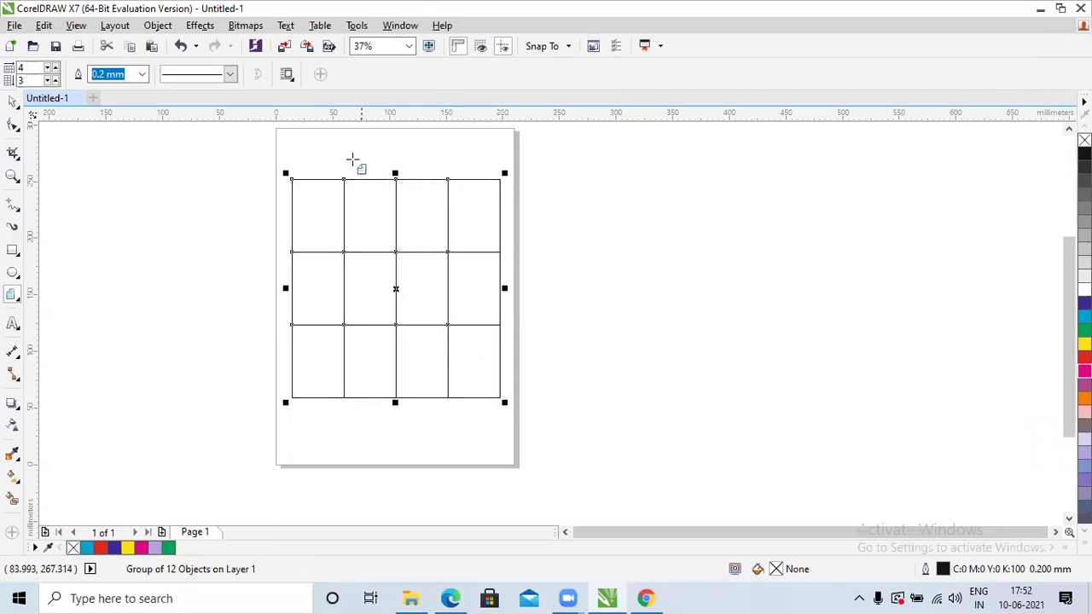
- Set the column count to 3, give the graph paper grid a dashed 1.0 mm outline, and delete it
{"action": "left_click", "coordinate": [53, 72]}
{"action": "left_click", "coordinate": [230, 74]}
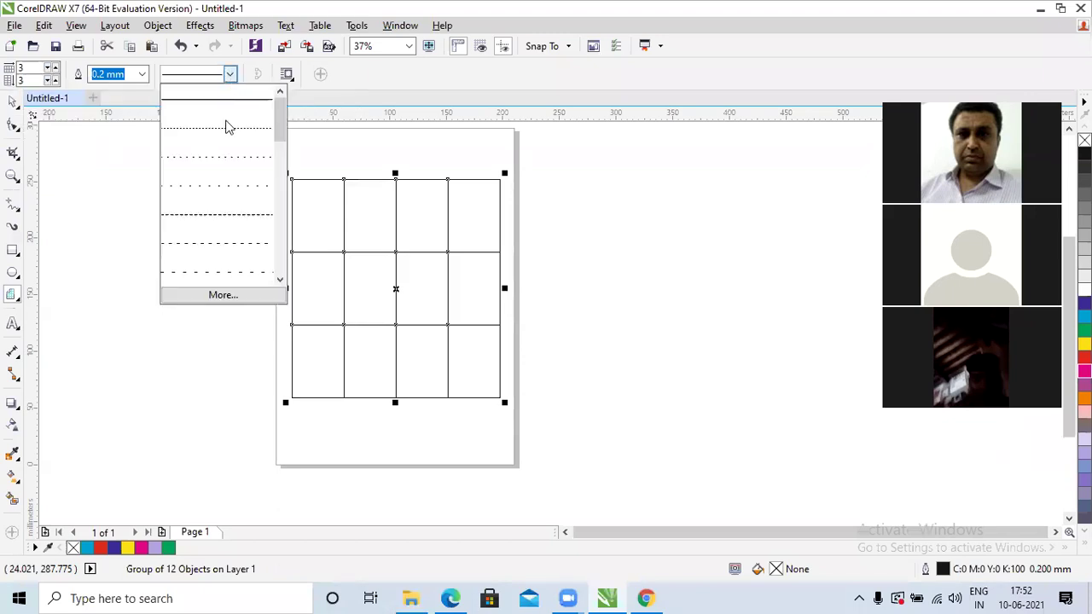
{"action": "left_click", "coordinate": [215, 214]}
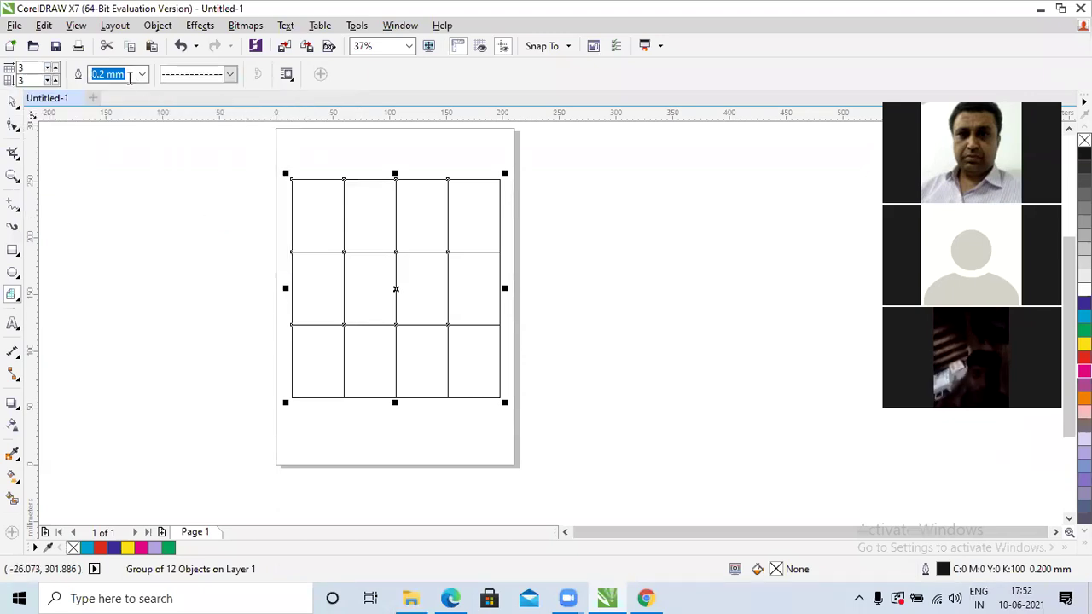
{"action": "left_click", "coordinate": [144, 75]}
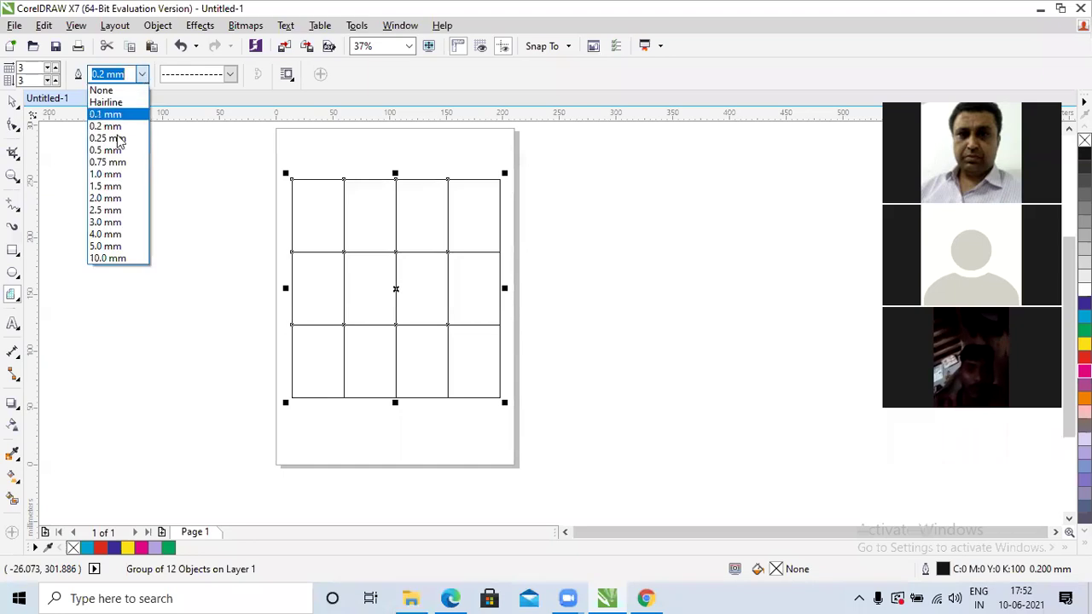
{"action": "left_click", "coordinate": [105, 172]}
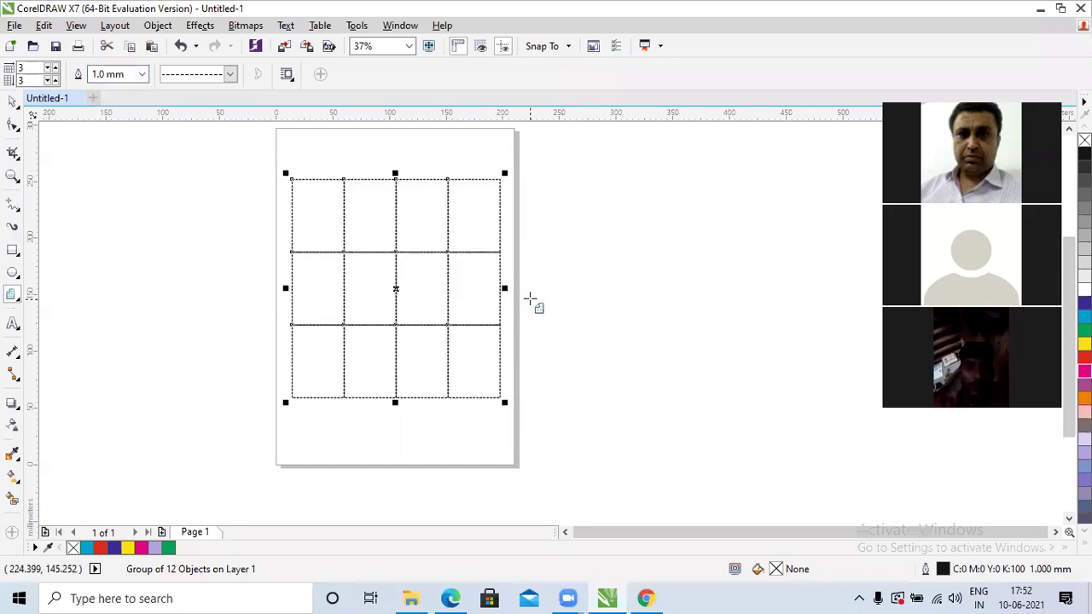
{"action": "left_click", "coordinate": [12, 102]}
{"action": "key", "text": "Delete"}
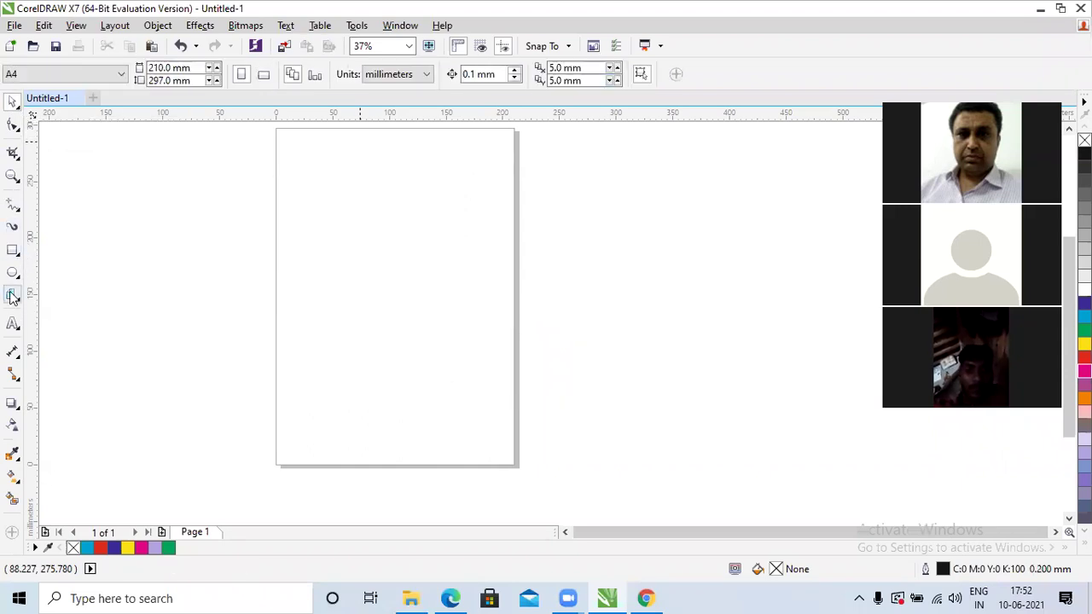
- Draw a symmetrical spiral with 4 revolutions across the upper part of the page
{"action": "left_click", "coordinate": [12, 296]}
{"action": "mouse_move", "coordinate": [12, 322]}
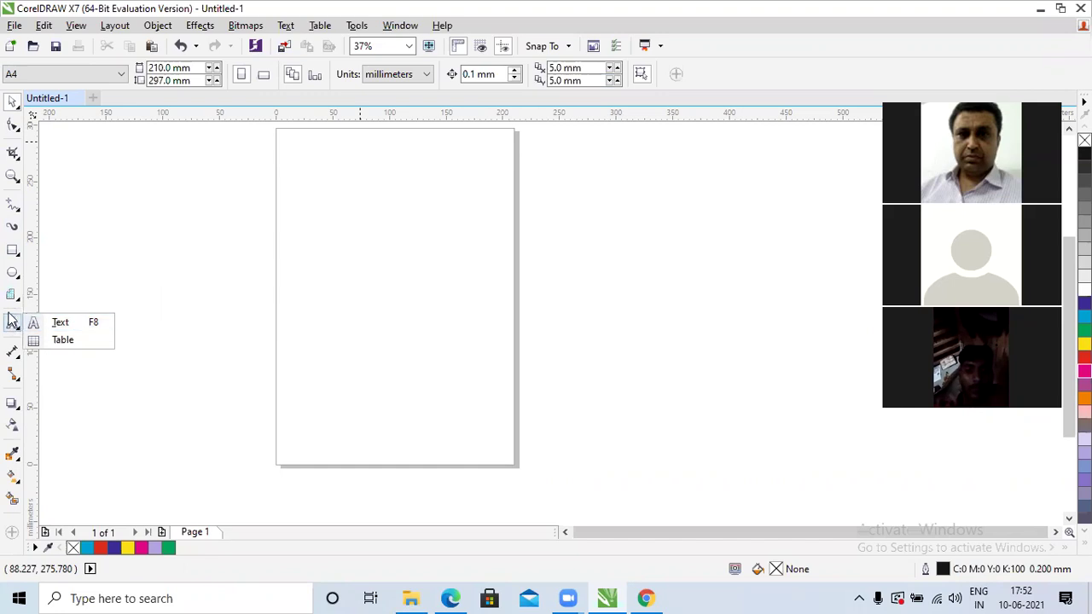
{"action": "mouse_move", "coordinate": [12, 296]}
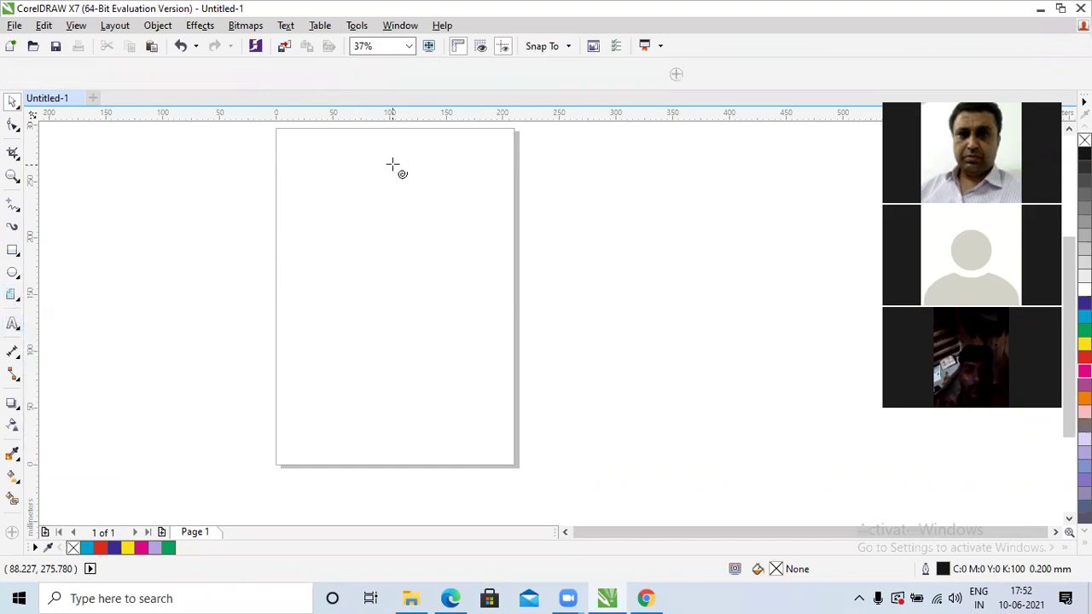
{"action": "left_click_drag", "start_coordinate": [302, 161], "coordinate": [496, 368]}
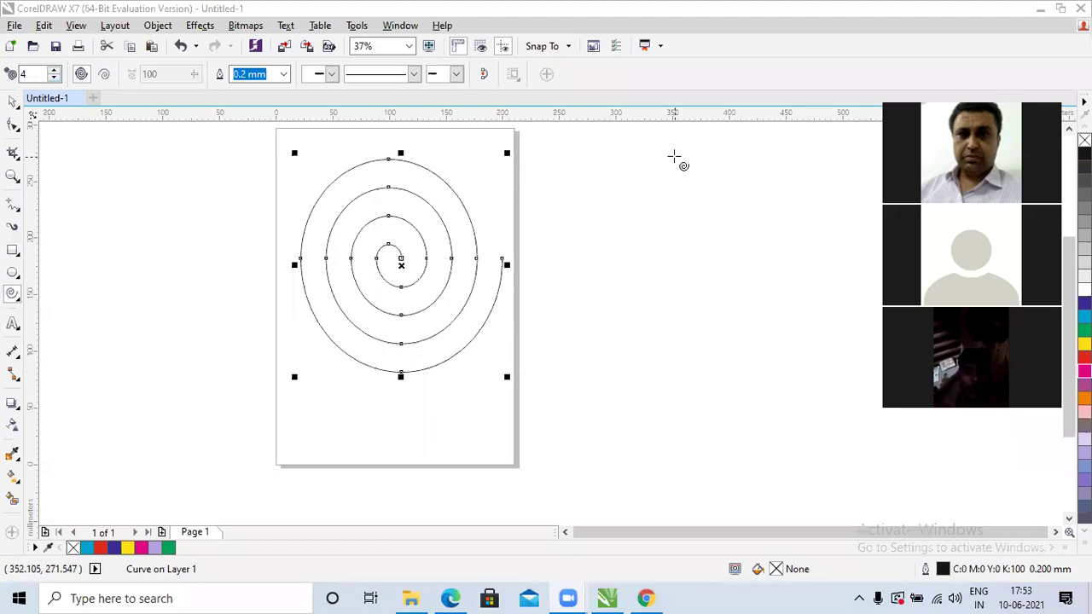
- Set the spiral revolutions to 13 and draw a second spiral about 236 × 223 mm to the right of the page
{"action": "left_click", "coordinate": [55, 71]}
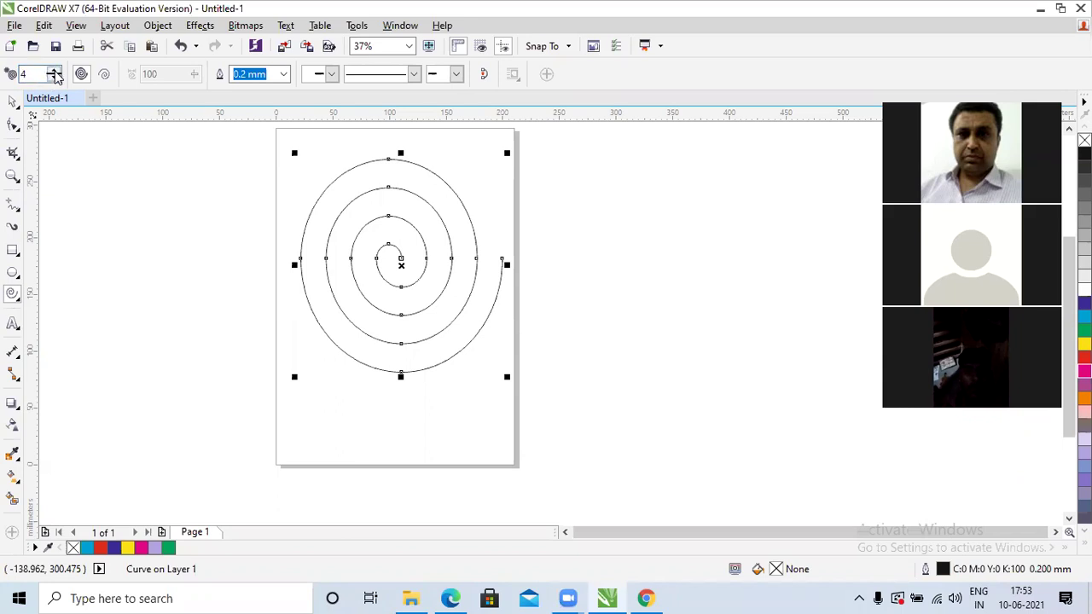
{"action": "left_click", "coordinate": [55, 70]}
{"action": "left_click", "coordinate": [55, 71]}
{"action": "left_click", "coordinate": [55, 70]}
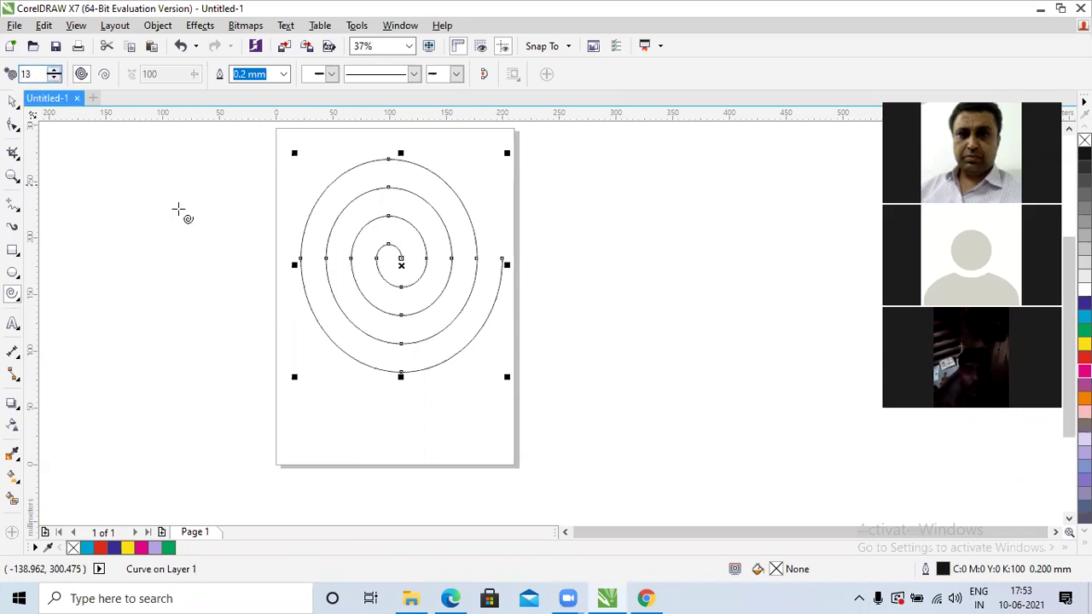
{"action": "left_click", "coordinate": [253, 371]}
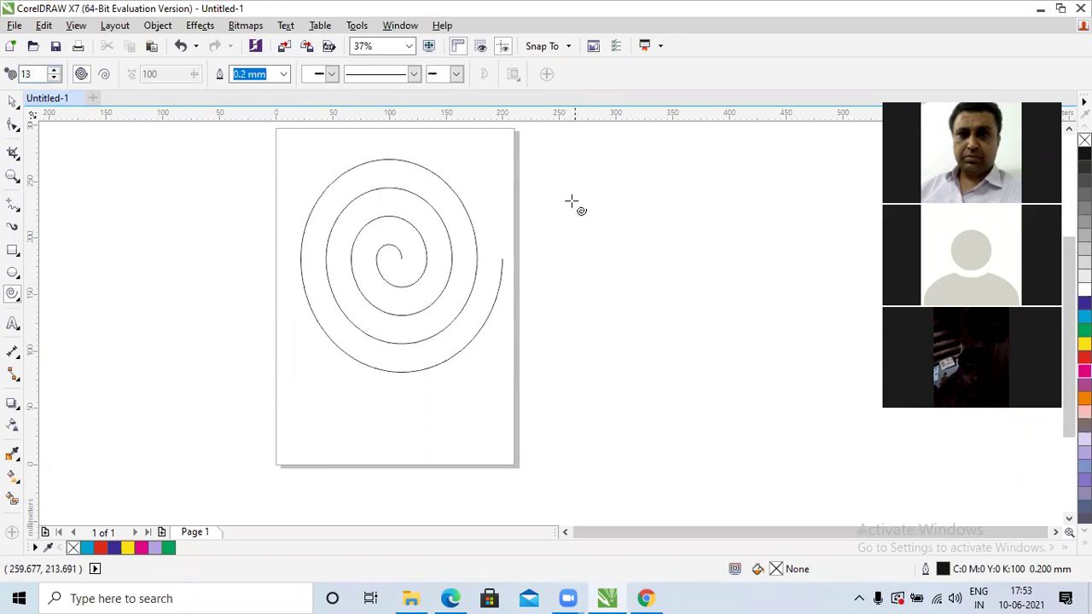
{"action": "left_click_drag", "start_coordinate": [564, 182], "coordinate": [834, 437]}
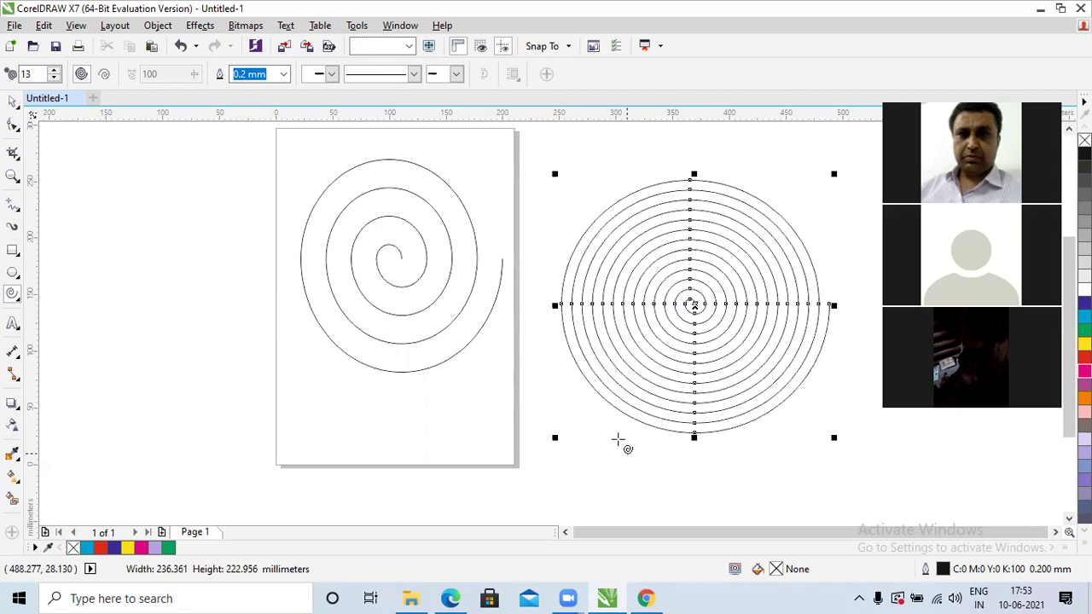
- Draw three logarithmic spirals with 13 revolutions to the left of the page, giving the first one a start arrowhead
{"action": "left_click", "coordinate": [103, 75]}
{"action": "left_click_drag", "start_coordinate": [107, 152], "coordinate": [239, 321]}
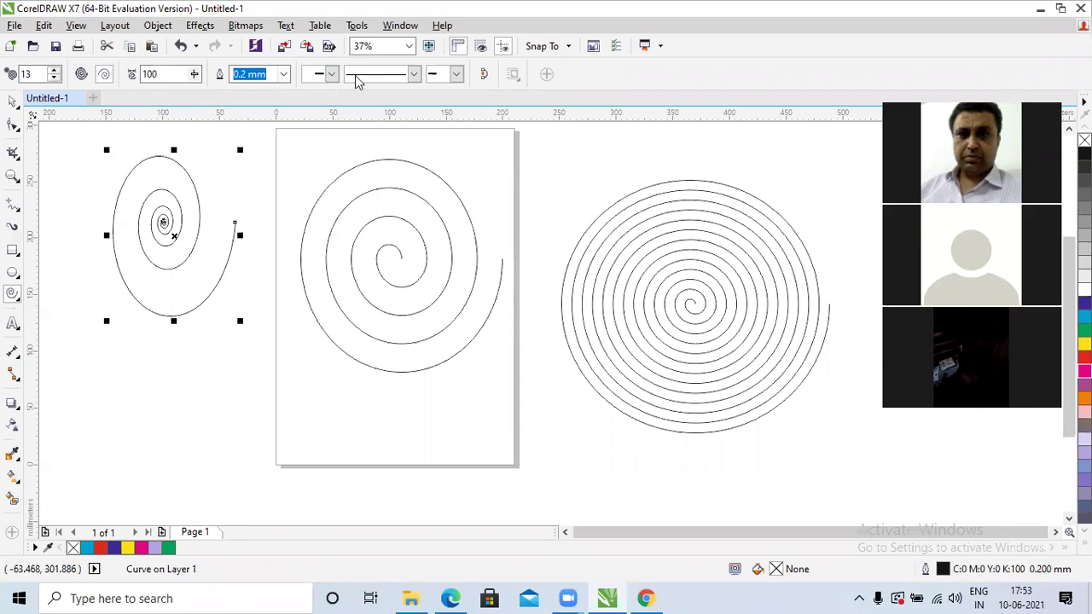
{"action": "left_click", "coordinate": [326, 75]}
{"action": "left_click", "coordinate": [325, 139]}
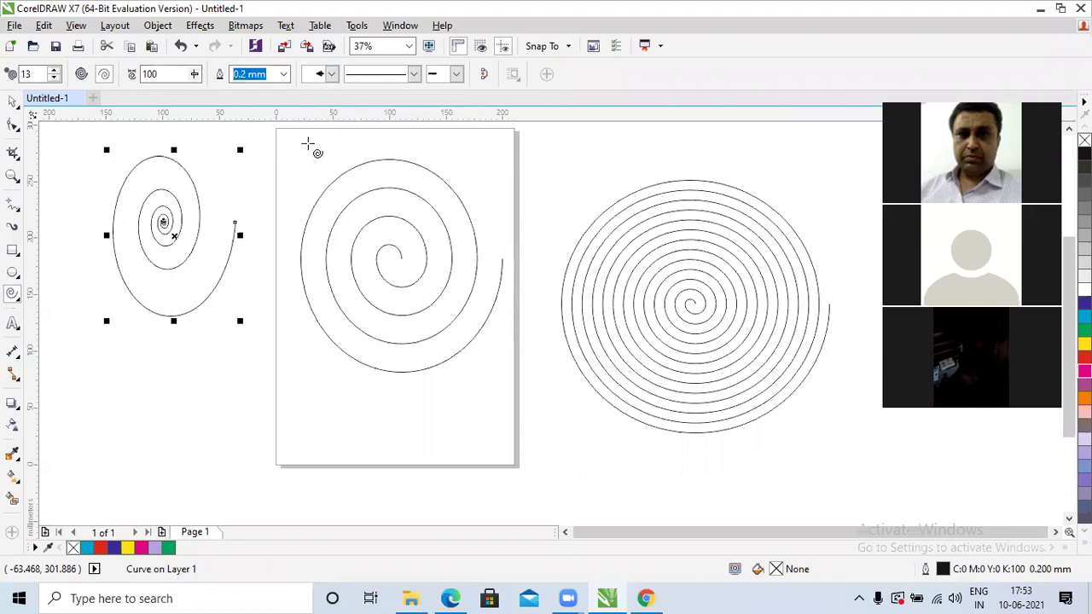
{"action": "left_click_drag", "start_coordinate": [119, 363], "coordinate": [263, 490]}
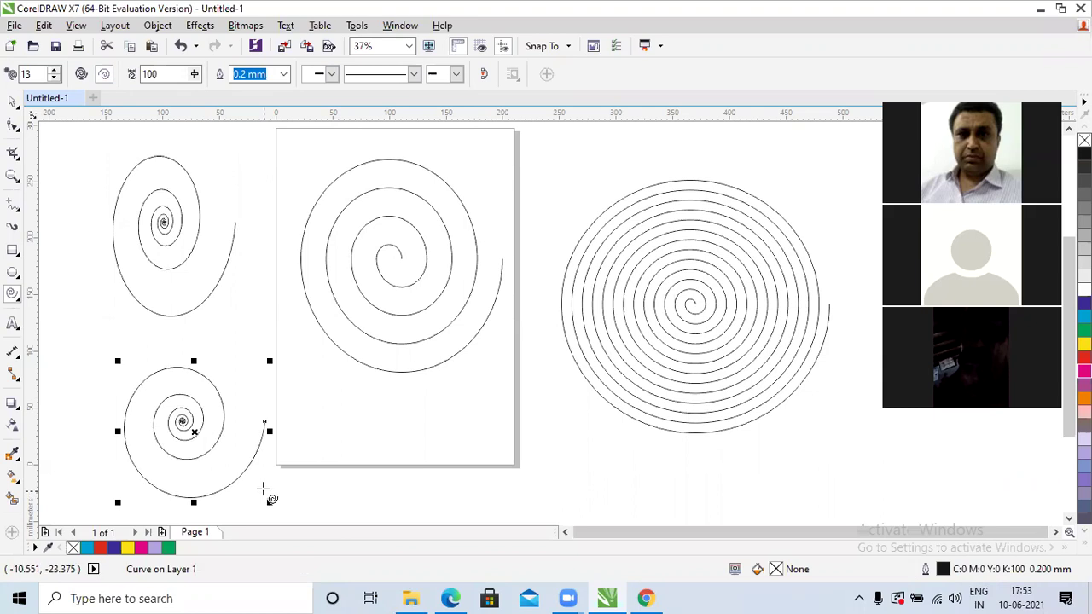
{"action": "left_click_drag", "start_coordinate": [266, 420], "coordinate": [241, 353]}
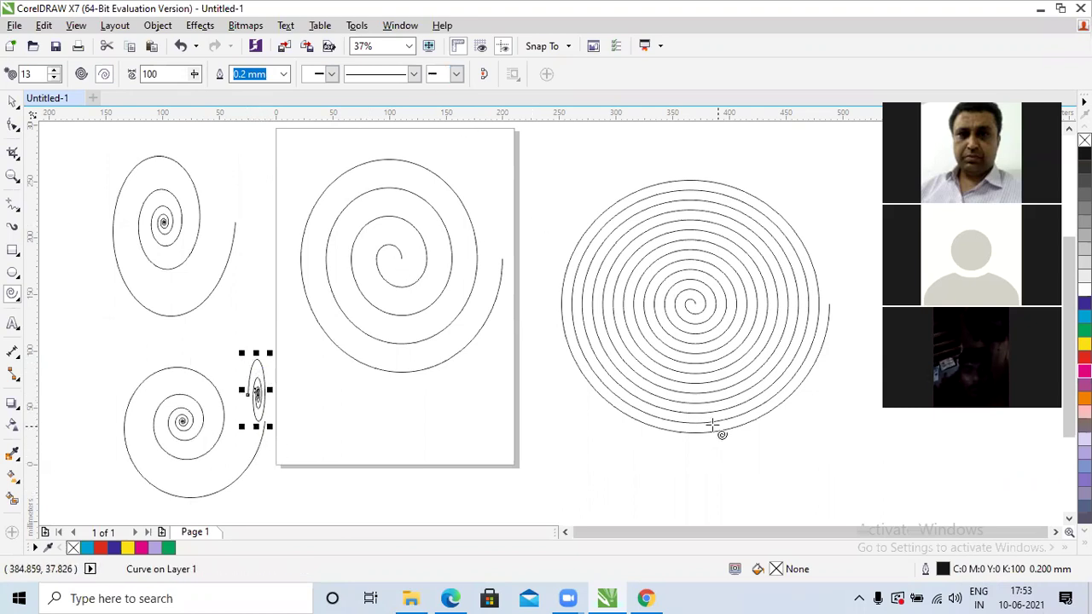
- Fill the large spiral right of the page with C:20 M:80 Y:0 K:20 and delete it
{"action": "left_click", "coordinate": [742, 329]}
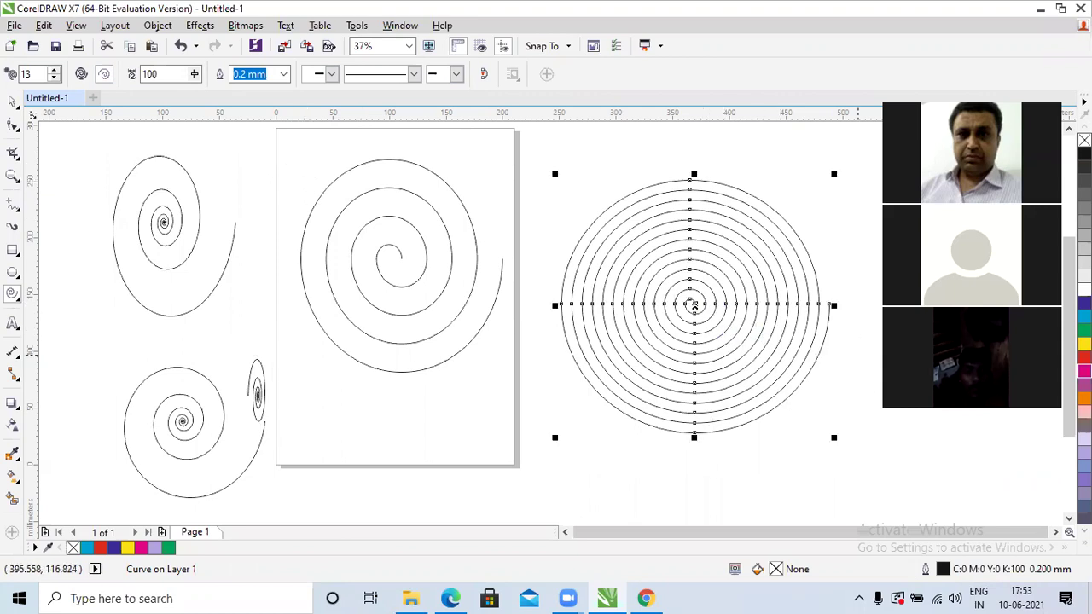
{"action": "left_click", "coordinate": [1085, 384]}
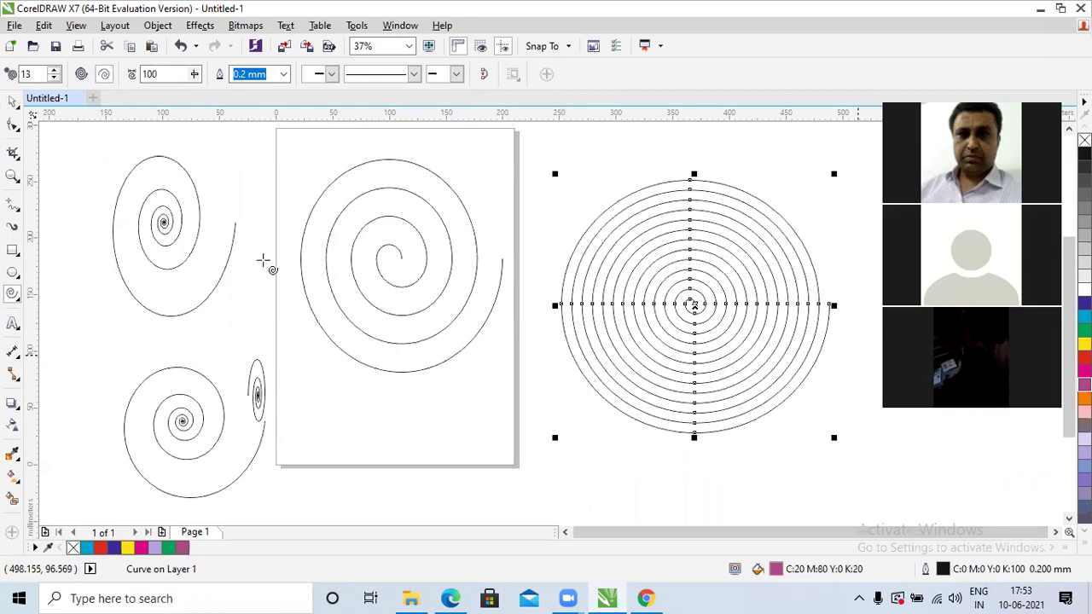
{"action": "key", "text": "F10"}
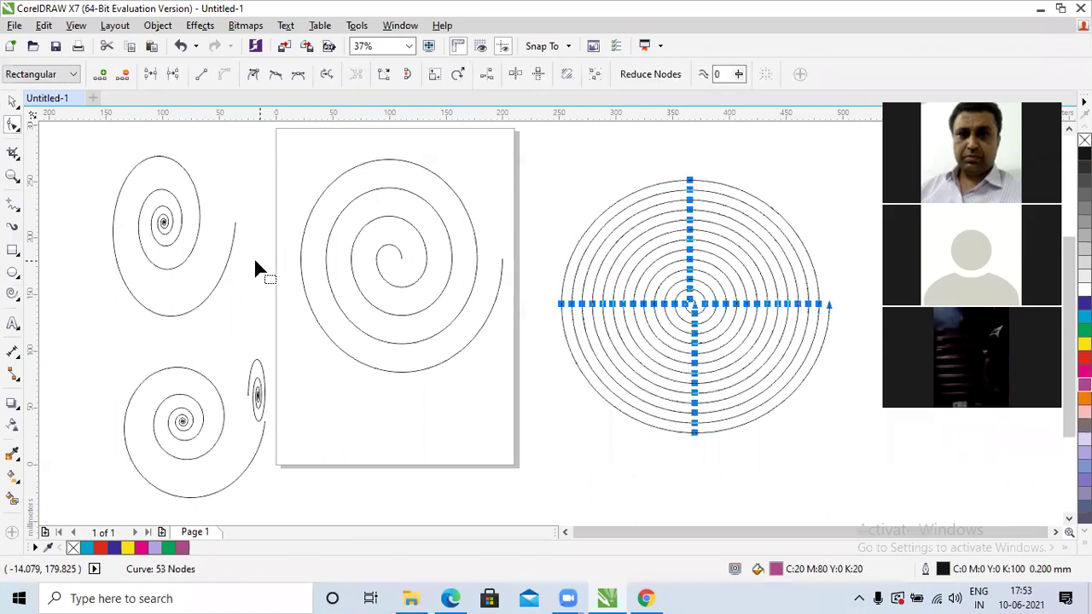
{"action": "key", "text": "Delete"}
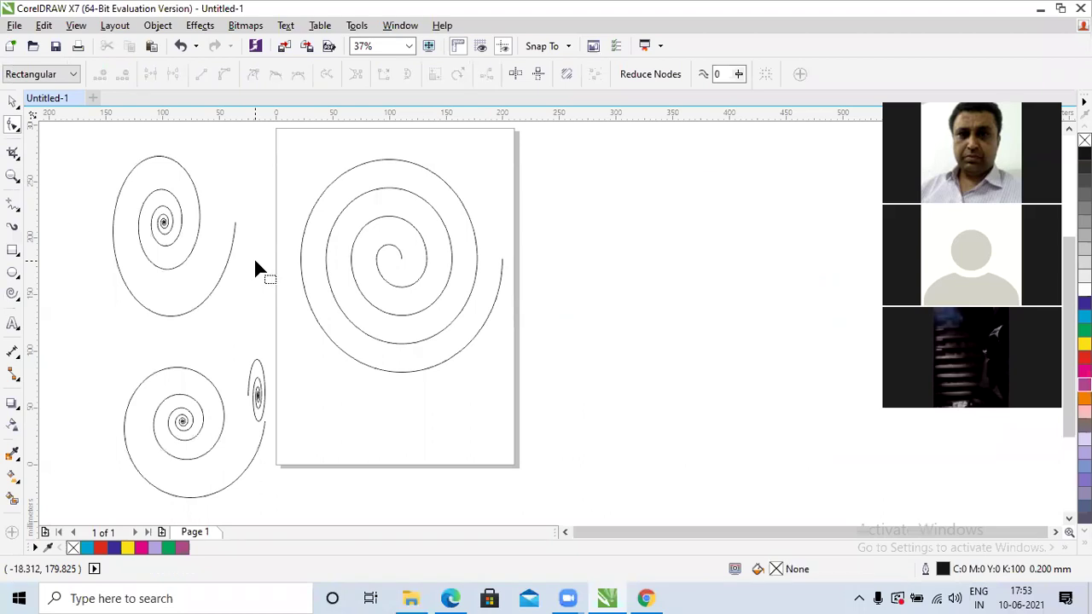
- Delete the spiral on the page and the three logarithmic spirals beside it
{"action": "left_click", "coordinate": [14, 101]}
{"action": "left_click", "coordinate": [407, 241]}
{"action": "key", "text": "Delete"}
{"action": "left_click", "coordinate": [190, 261]}
{"action": "key", "text": "Delete"}
{"action": "left_click", "coordinate": [262, 412]}
{"action": "key", "text": "Delete"}
{"action": "left_click", "coordinate": [259, 397]}
{"action": "key", "text": "Delete"}
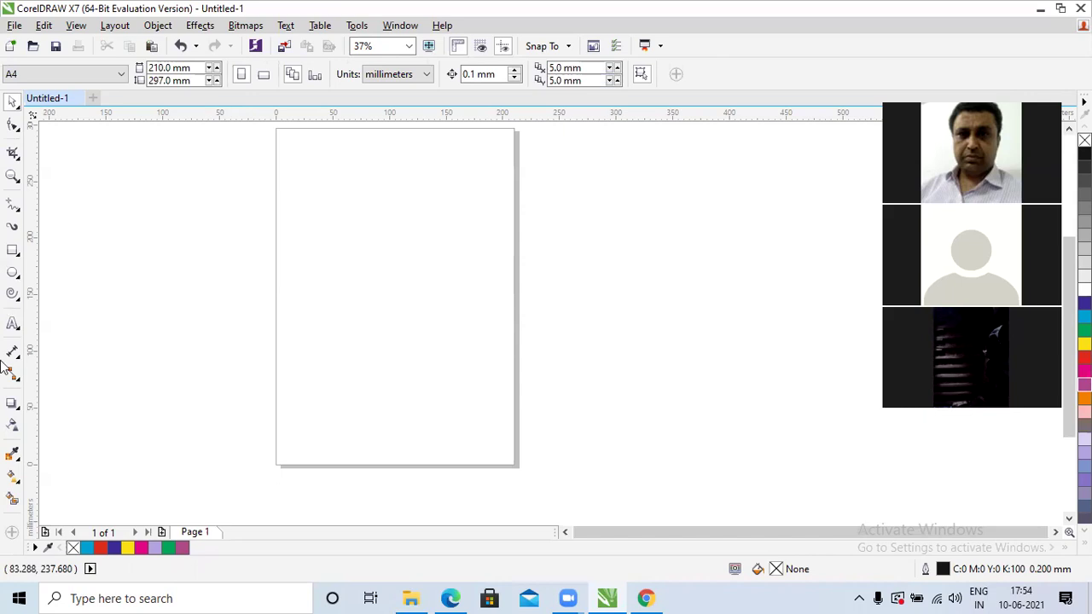
- Draw a parallelogram basic shape about 146 × 143 mm on the page and adjust its slant until the sides are upright
{"action": "left_click", "coordinate": [13, 297]}
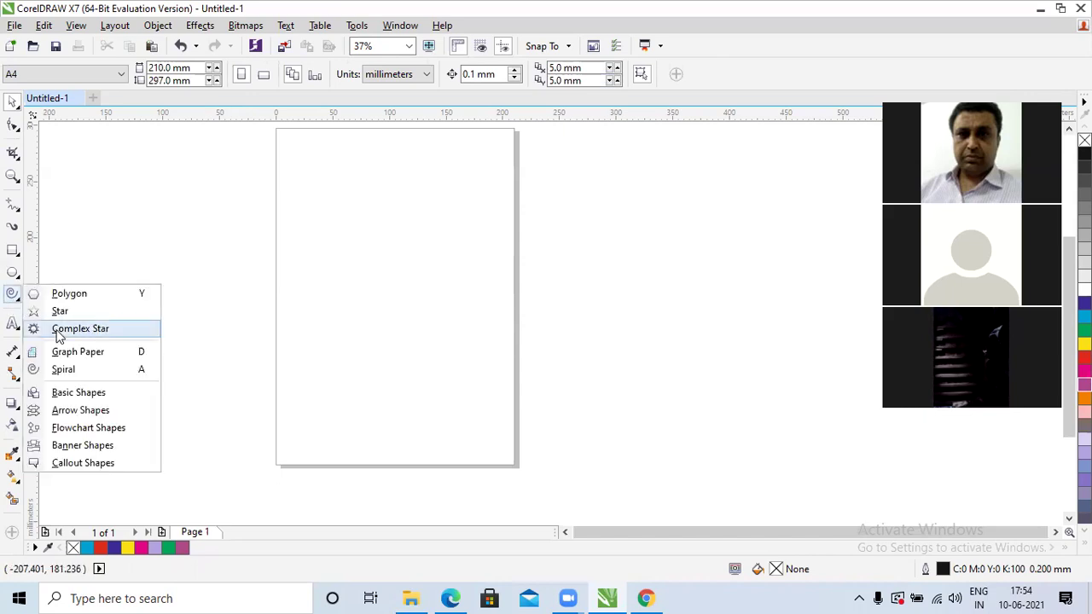
{"action": "left_click", "coordinate": [77, 394]}
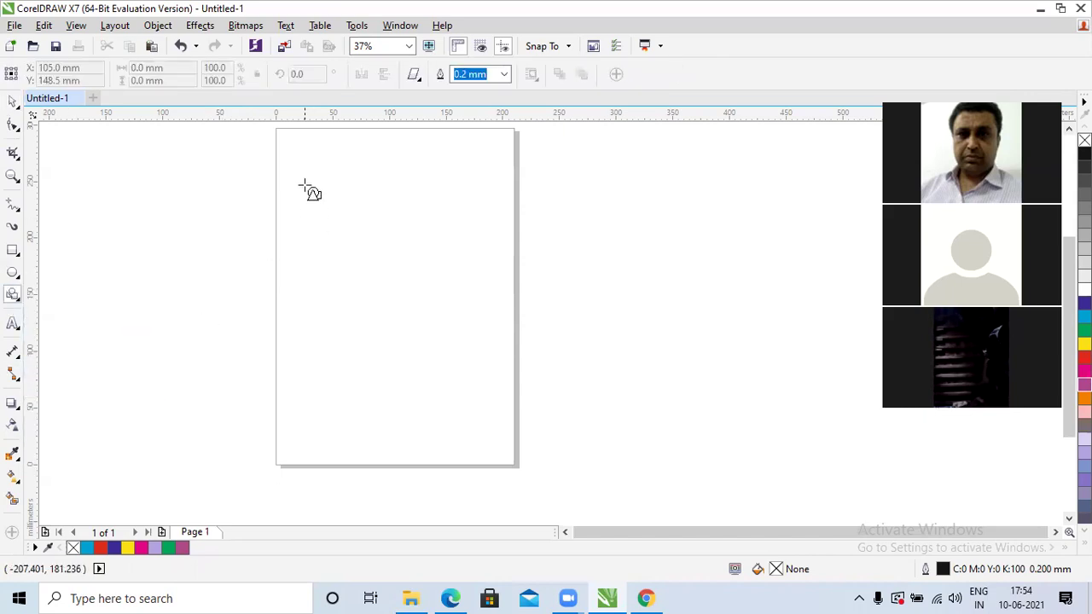
{"action": "left_click_drag", "start_coordinate": [300, 181], "coordinate": [474, 352]}
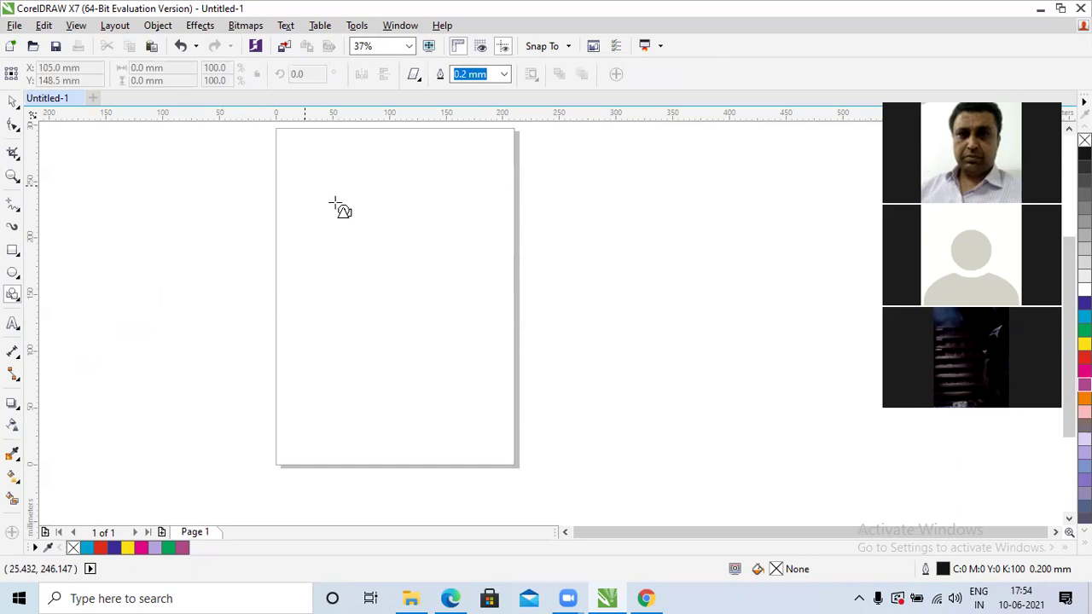
{"action": "left_click_drag", "start_coordinate": [347, 190], "coordinate": [273, 232]}
{"action": "key", "text": "Escape"}
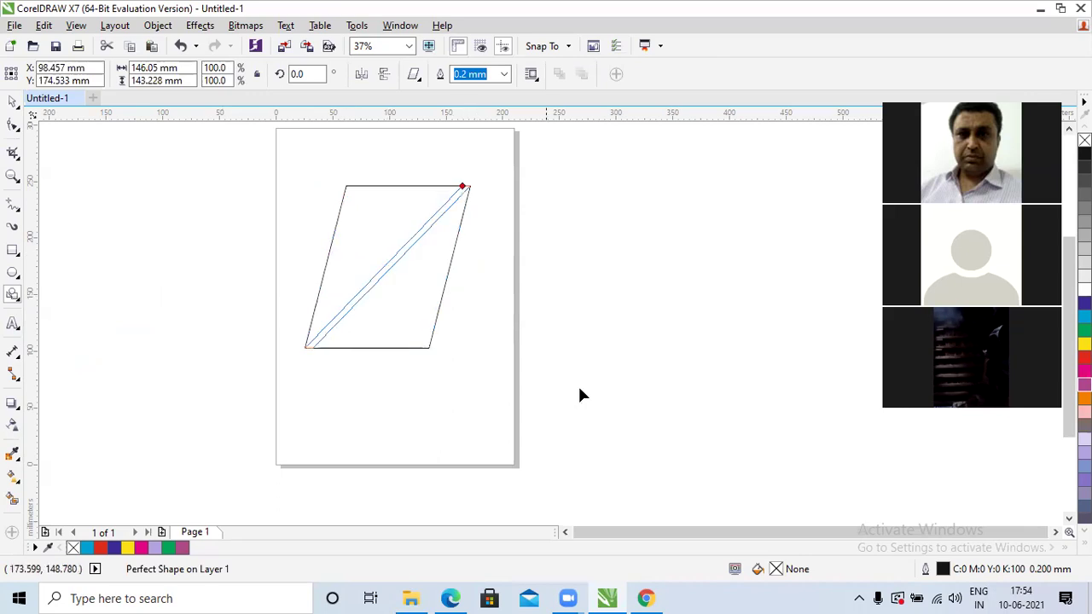
{"action": "left_click_drag", "start_coordinate": [478, 390], "coordinate": [245, 290]}
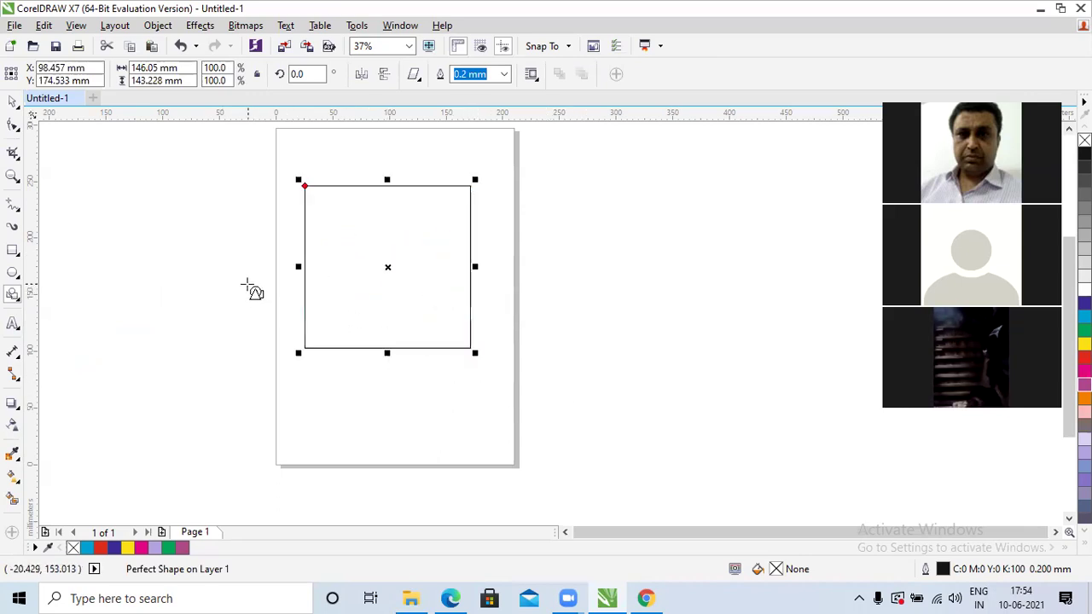
- Draw a smiley face about 170 × 170 mm to the right of the page and turn its mouth into a frown
{"action": "left_click", "coordinate": [414, 74]}
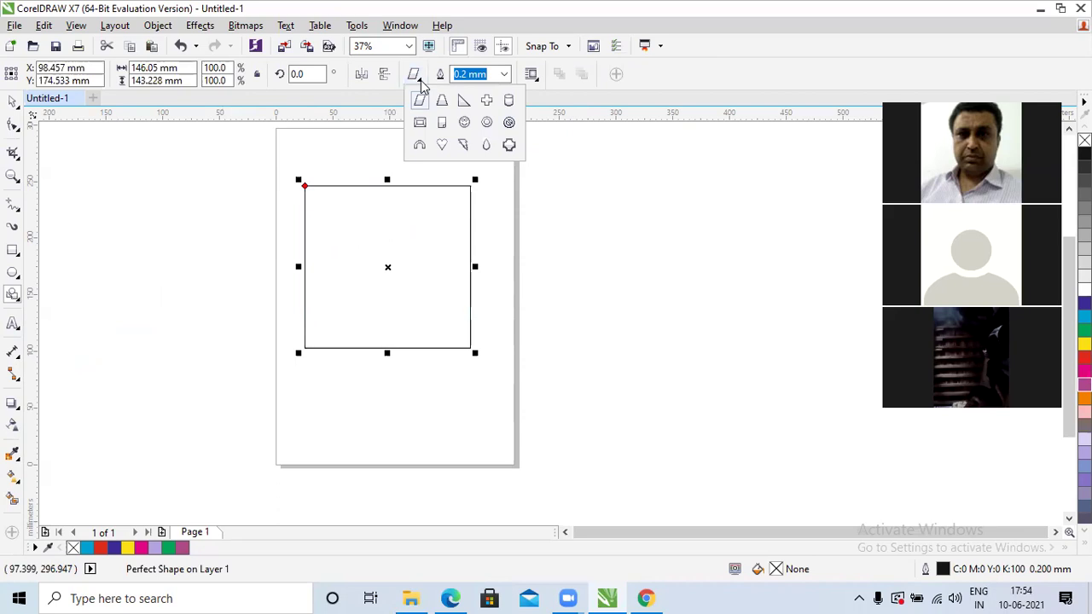
{"action": "left_click", "coordinate": [465, 126]}
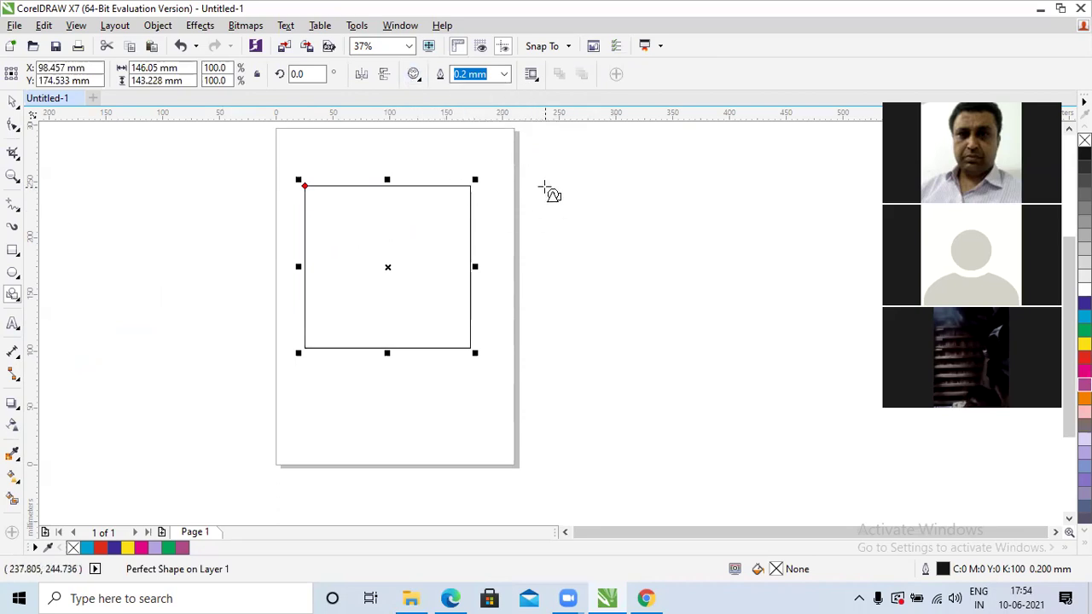
{"action": "left_click_drag", "start_coordinate": [537, 186], "coordinate": [608, 258]}
{"action": "left_click_drag", "start_coordinate": [629, 296], "coordinate": [735, 382]}
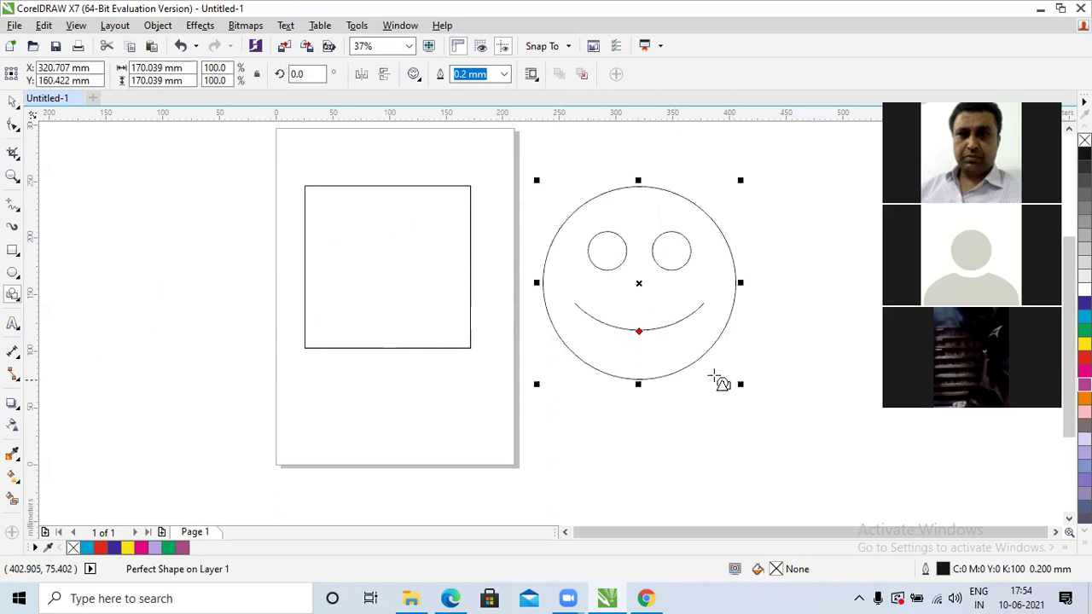
{"action": "left_click_drag", "start_coordinate": [639, 332], "coordinate": [639, 295]}
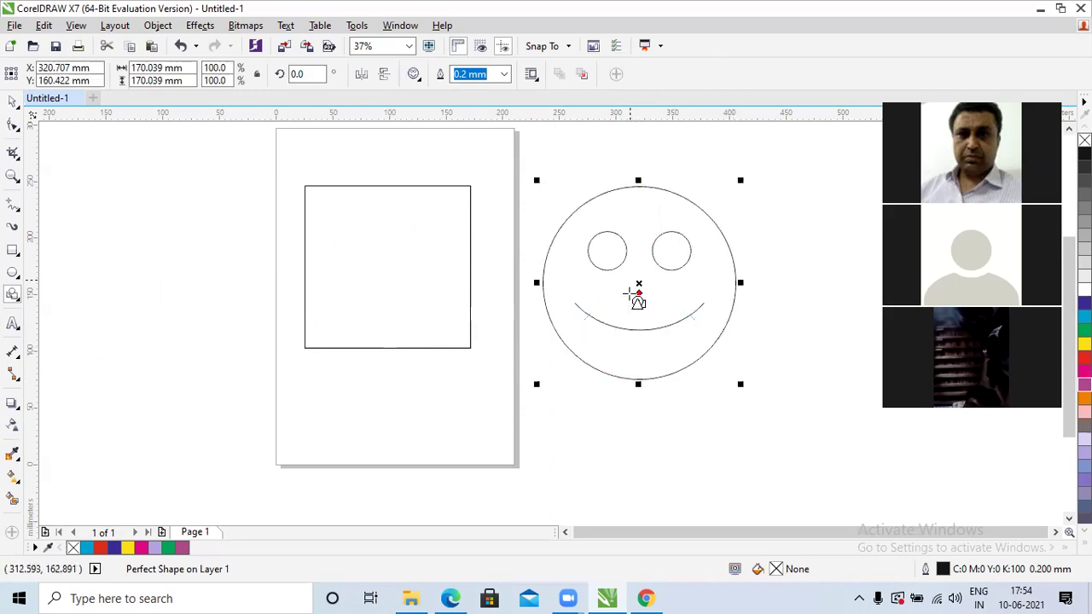
- Draw a notched-corner basic shape about 129 × 170 mm left of the page, filling it green and the page's square with C:0 M:20 Y:20 K:60
{"action": "left_click", "coordinate": [413, 75]}
{"action": "left_click", "coordinate": [509, 145]}
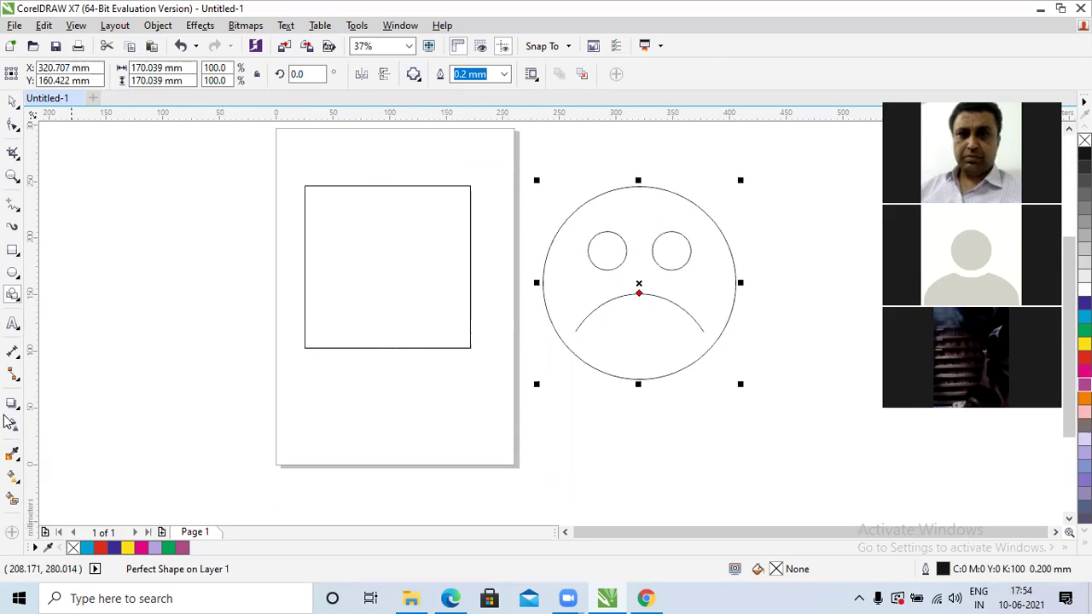
{"action": "left_click_drag", "start_coordinate": [85, 202], "coordinate": [163, 308]}
{"action": "left_click_drag", "start_coordinate": [189, 344], "coordinate": [236, 397]}
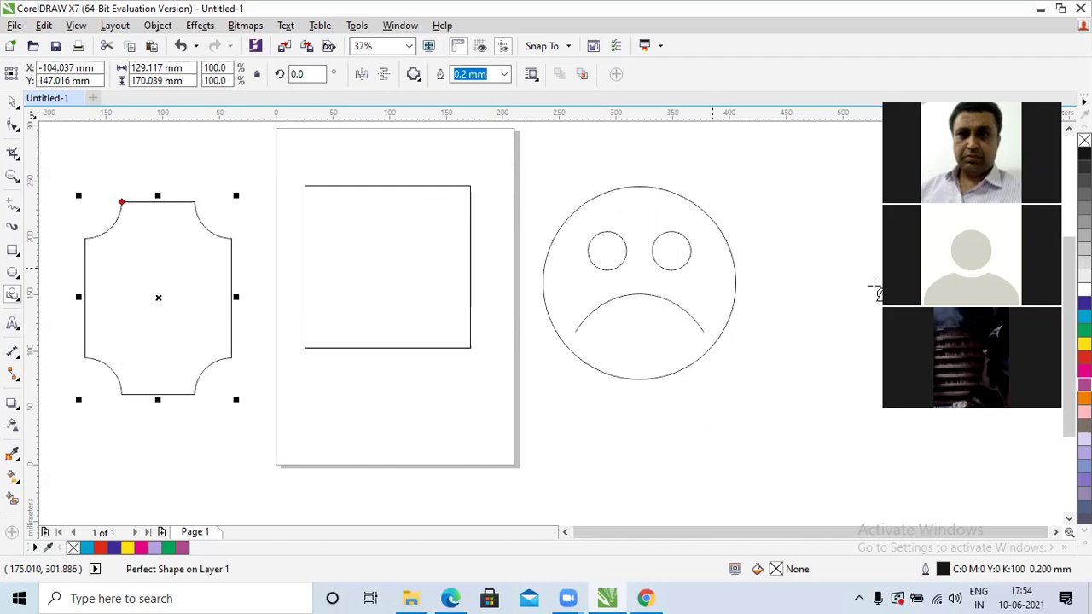
{"action": "left_click", "coordinate": [381, 250]}
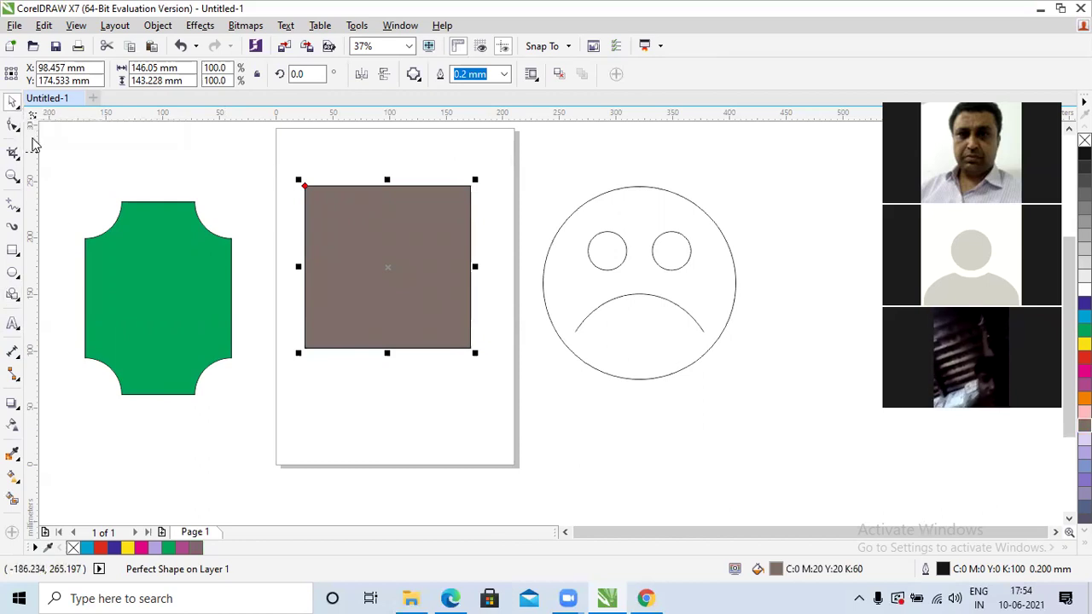
- Select the green notched shape and the filled square with a Freehand Pick outline and delete them
{"action": "left_click", "coordinate": [12, 106]}
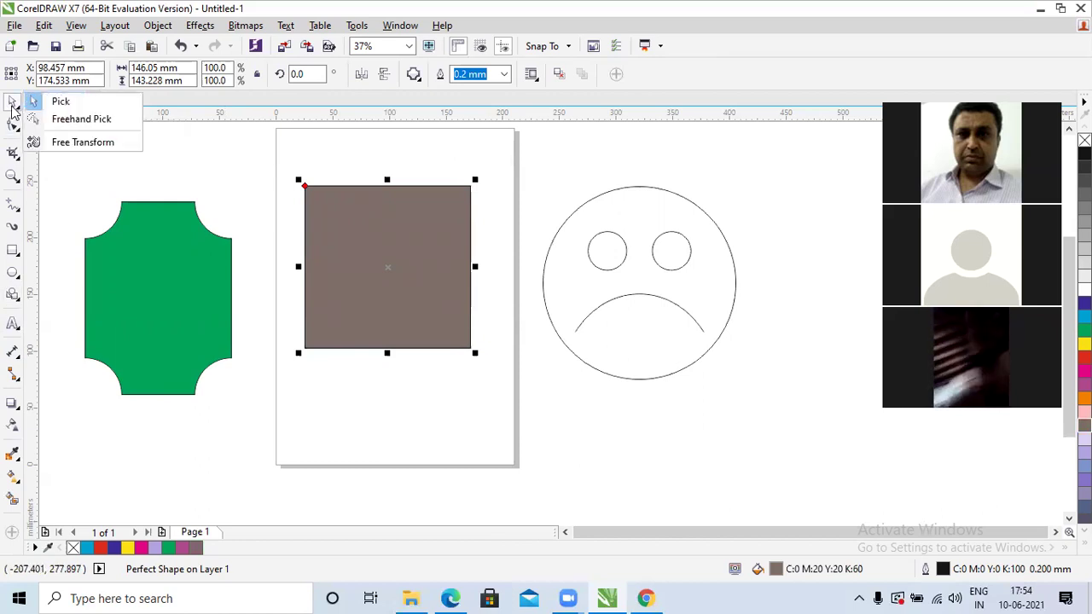
{"action": "left_click", "coordinate": [85, 120]}
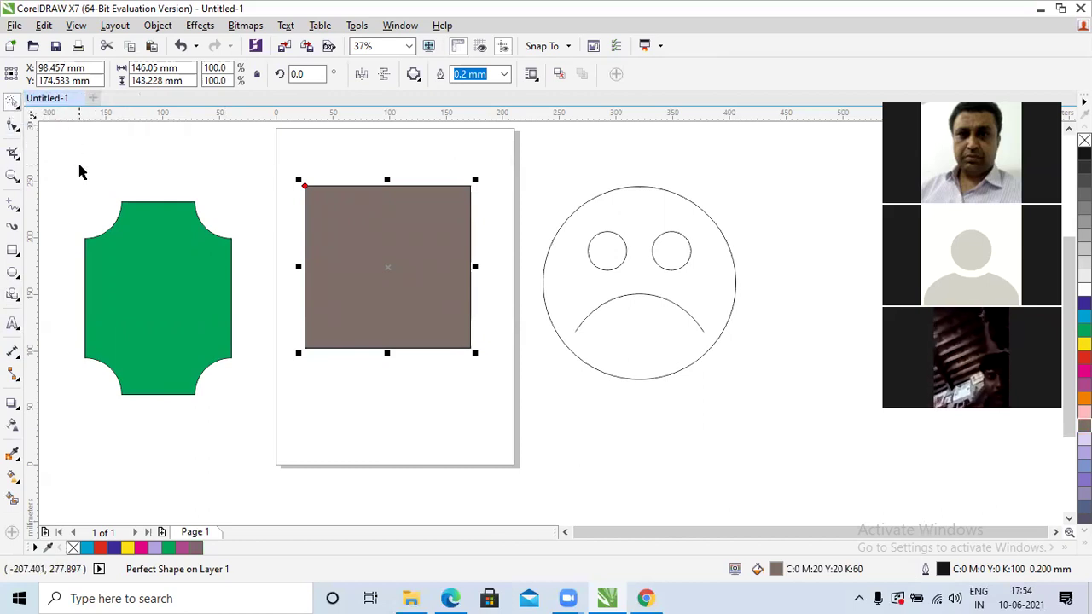
{"action": "mouse_move", "coordinate": [50, 150]}
{"action": "left_mouse_down"}
{"action": "mouse_move", "coordinate": [52, 330]}
{"action": "mouse_move", "coordinate": [70, 418]}
{"action": "mouse_move", "coordinate": [135, 438]}
{"action": "mouse_move", "coordinate": [211, 439]}
{"action": "mouse_move", "coordinate": [374, 418]}
{"action": "mouse_move", "coordinate": [568, 345]}
{"action": "left_mouse_up"}
{"action": "mouse_move", "coordinate": [556, 307]}
{"action": "left_mouse_down"}
{"action": "mouse_move", "coordinate": [523, 277]}
{"action": "mouse_move", "coordinate": [496, 228]}
{"action": "mouse_move", "coordinate": [486, 154]}
{"action": "left_mouse_up"}
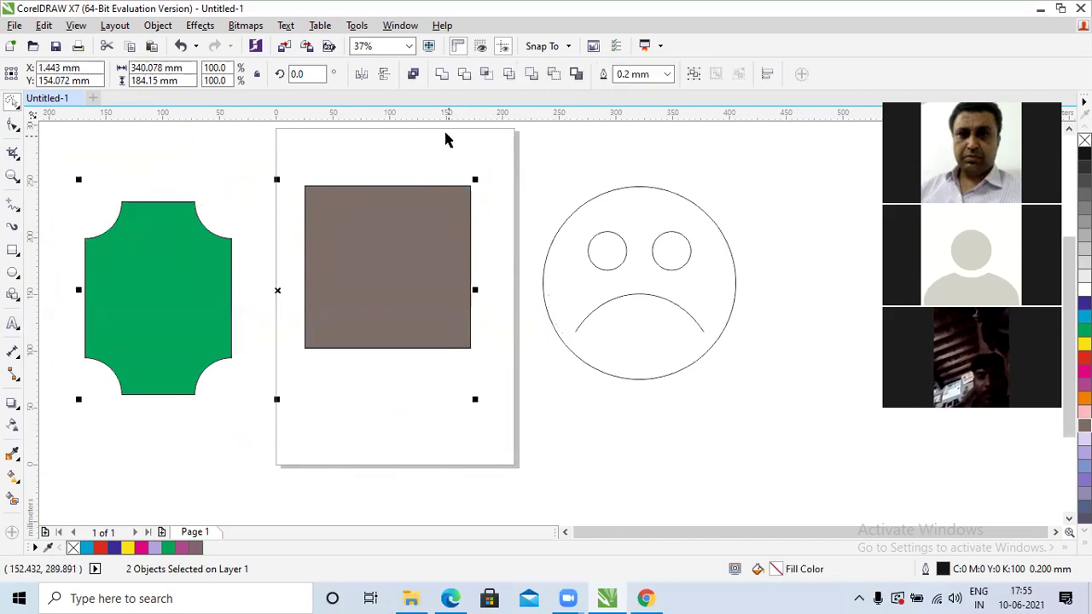
{"action": "key", "text": "Delete"}
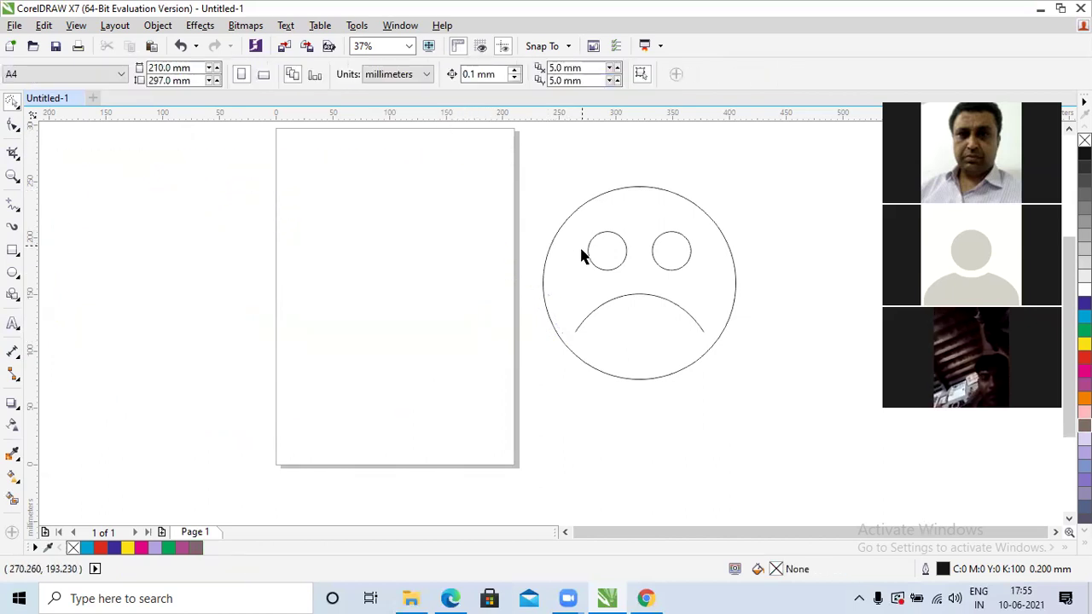
- Return to the Pick tool and delete the frowning face beside the page
{"action": "key", "text": "ctrl+a"}
{"action": "left_click", "coordinate": [19, 106]}
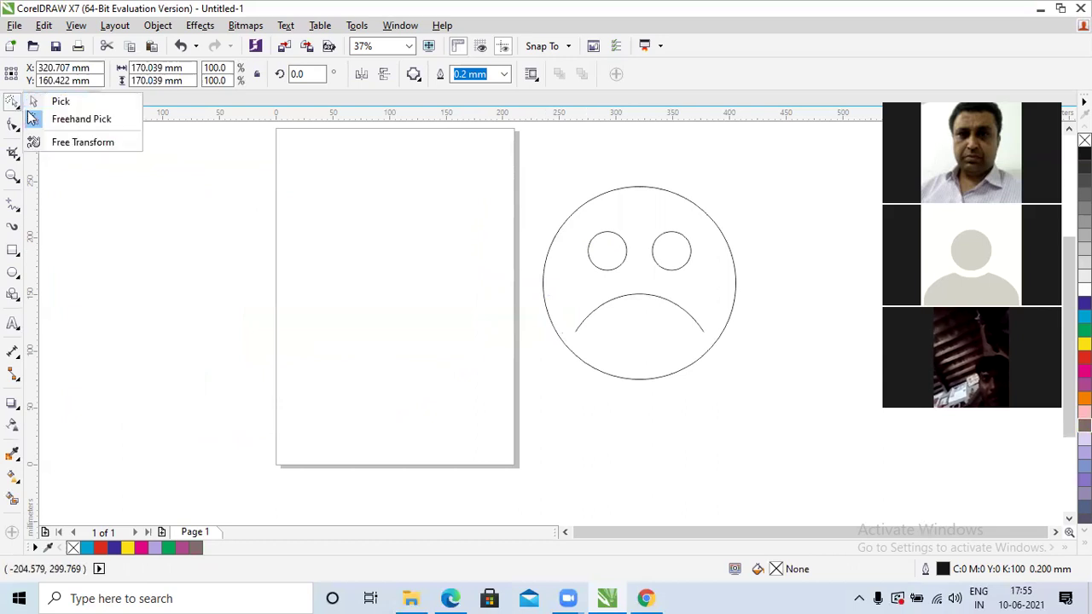
{"action": "left_click", "coordinate": [80, 102]}
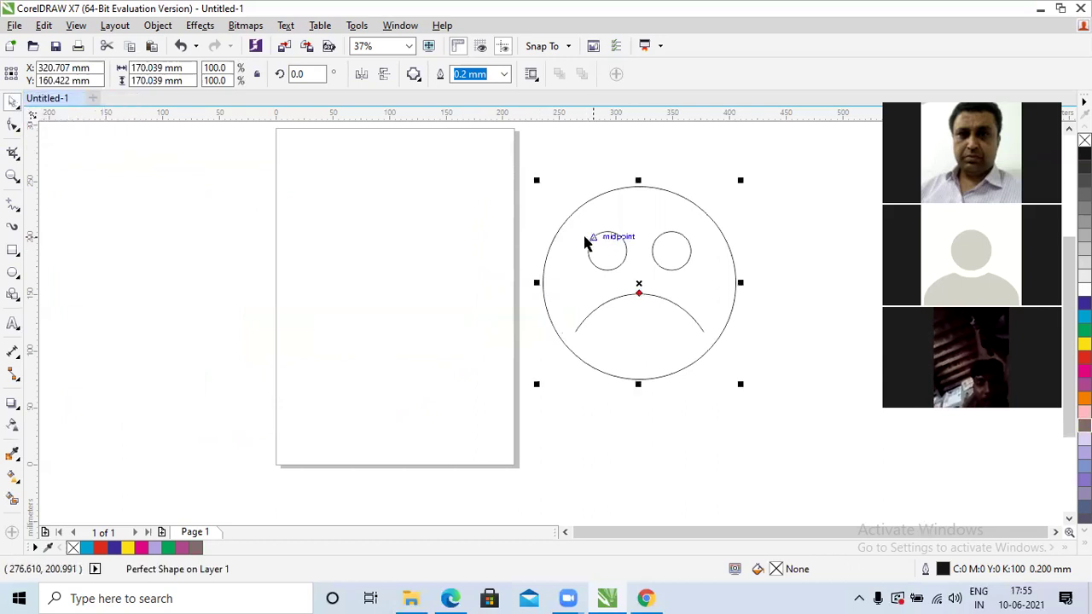
{"action": "key", "text": "Delete"}
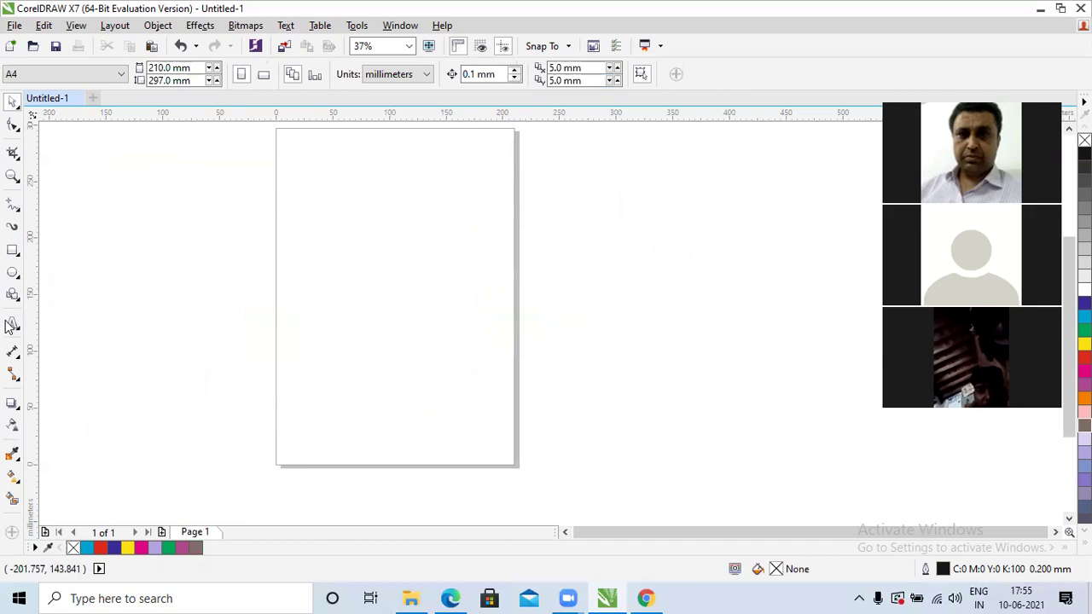
- Draw a right-pointing arrow shape about 176 × 140 mm on the page
{"action": "left_click", "coordinate": [13, 297]}
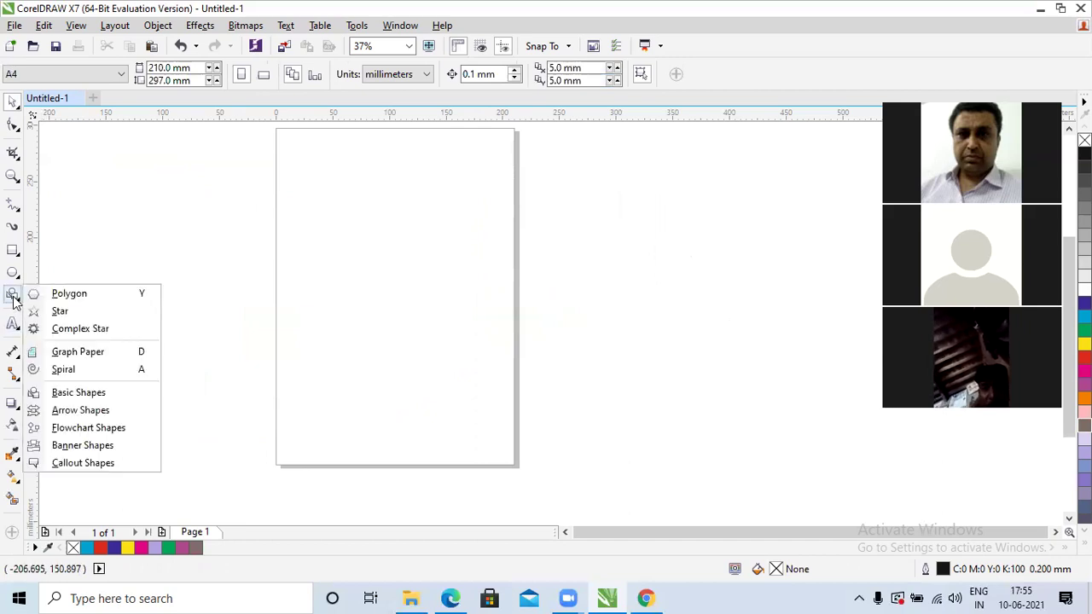
{"action": "left_click", "coordinate": [81, 410]}
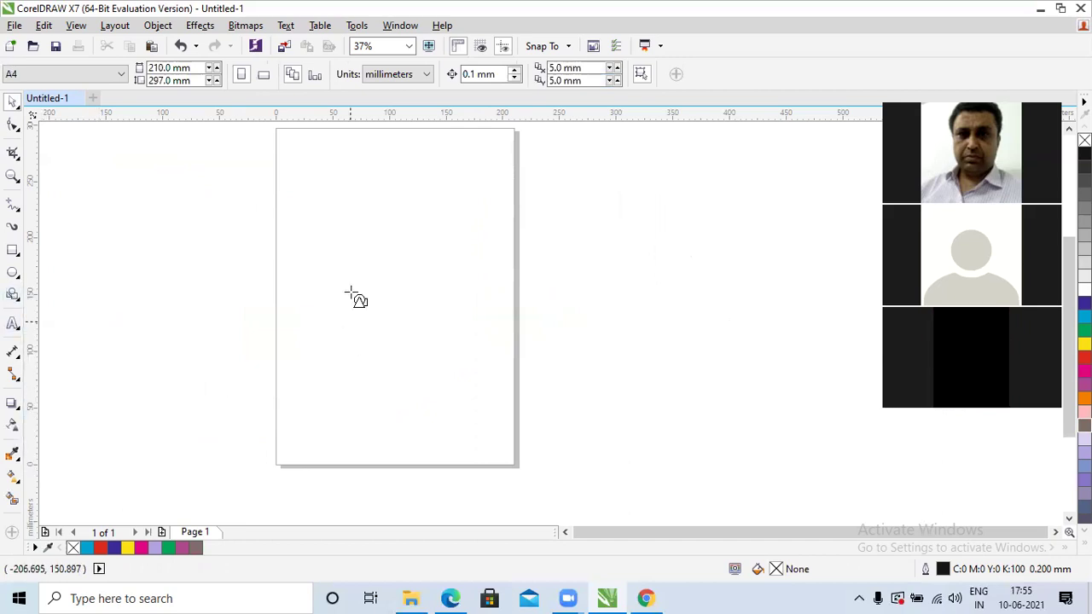
{"action": "mouse_move", "coordinate": [302, 187]}
{"action": "left_mouse_down"}
{"action": "mouse_move", "coordinate": [343, 305]}
{"action": "mouse_move", "coordinate": [519, 373]}
{"action": "mouse_move", "coordinate": [505, 348]}
{"action": "left_mouse_up"}
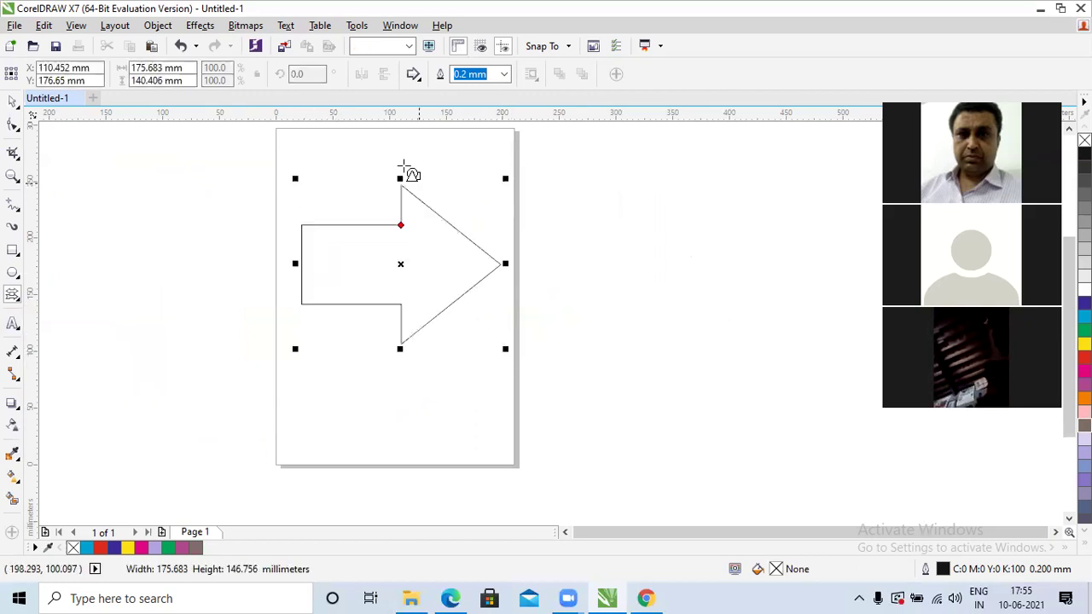
- Draw a left-arrow callout about 167 × 167 mm right of the page, reshaping it with a narrower shaft and a taller arrowhead
{"action": "left_click", "coordinate": [413, 75]}
{"action": "left_click", "coordinate": [420, 95]}
{"action": "left_click_drag", "start_coordinate": [601, 188], "coordinate": [794, 382]}
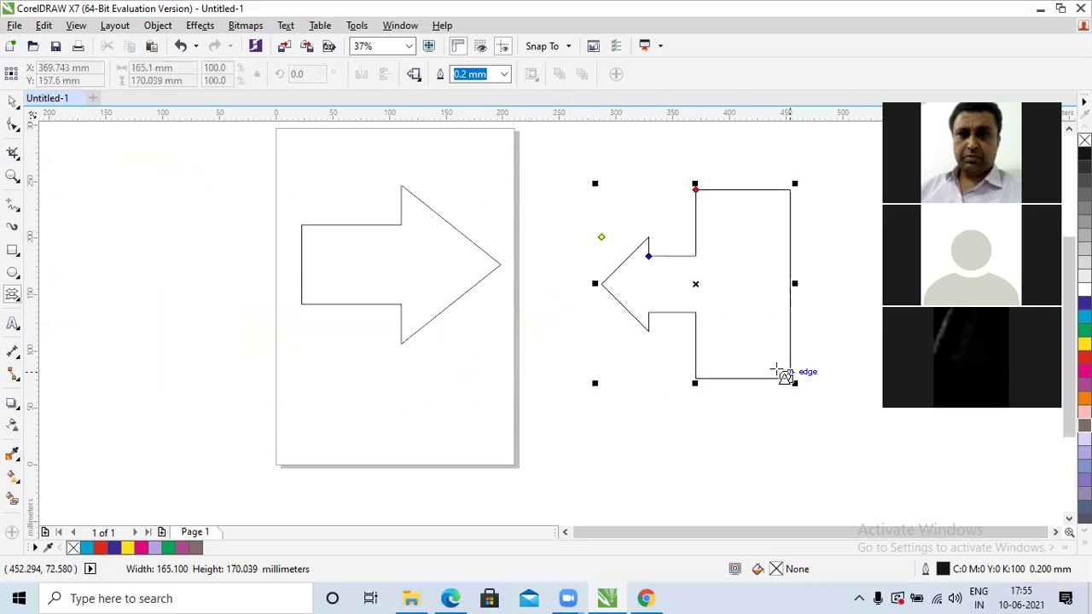
{"action": "mouse_move", "coordinate": [648, 256]}
{"action": "left_mouse_down"}
{"action": "mouse_move", "coordinate": [646, 284]}
{"action": "mouse_move", "coordinate": [644, 266]}
{"action": "mouse_move", "coordinate": [629, 282]}
{"action": "mouse_move", "coordinate": [661, 285]}
{"action": "mouse_move", "coordinate": [650, 278]}
{"action": "left_mouse_up"}
{"action": "left_click_drag", "start_coordinate": [602, 242], "coordinate": [579, 218]}
{"action": "key", "text": "Escape"}
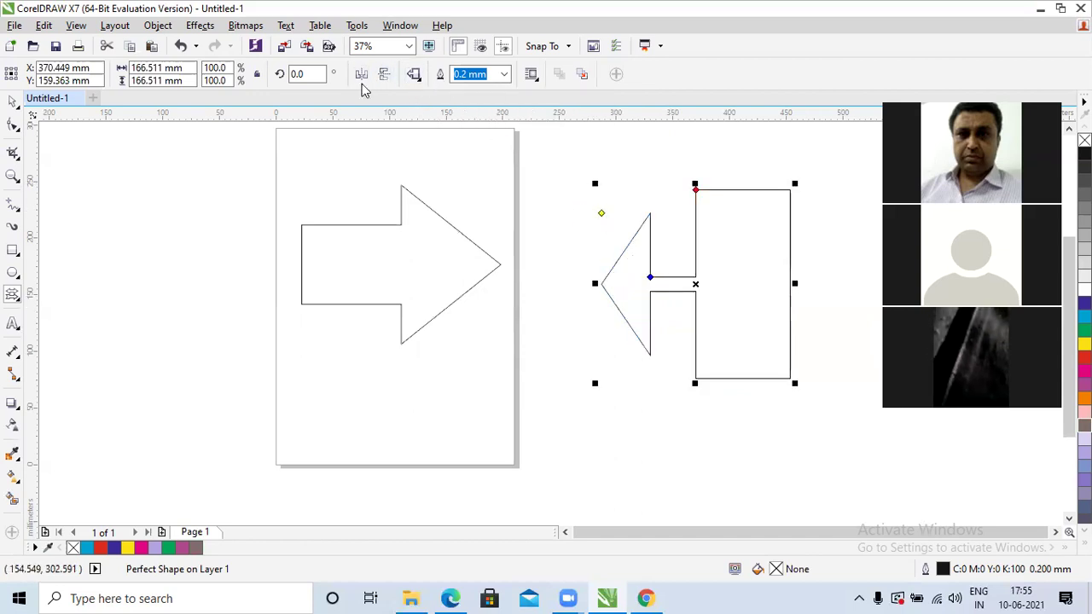
- Draw a four-way arrow callout shape about 145 × 182 mm to the left of the page
{"action": "left_click", "coordinate": [414, 75]}
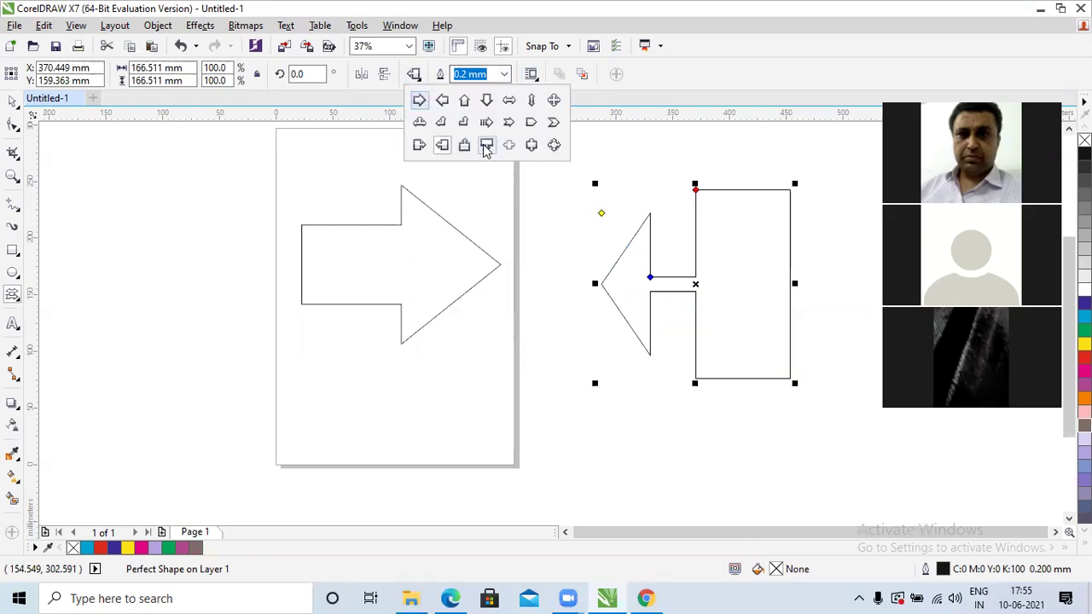
{"action": "left_click", "coordinate": [554, 145]}
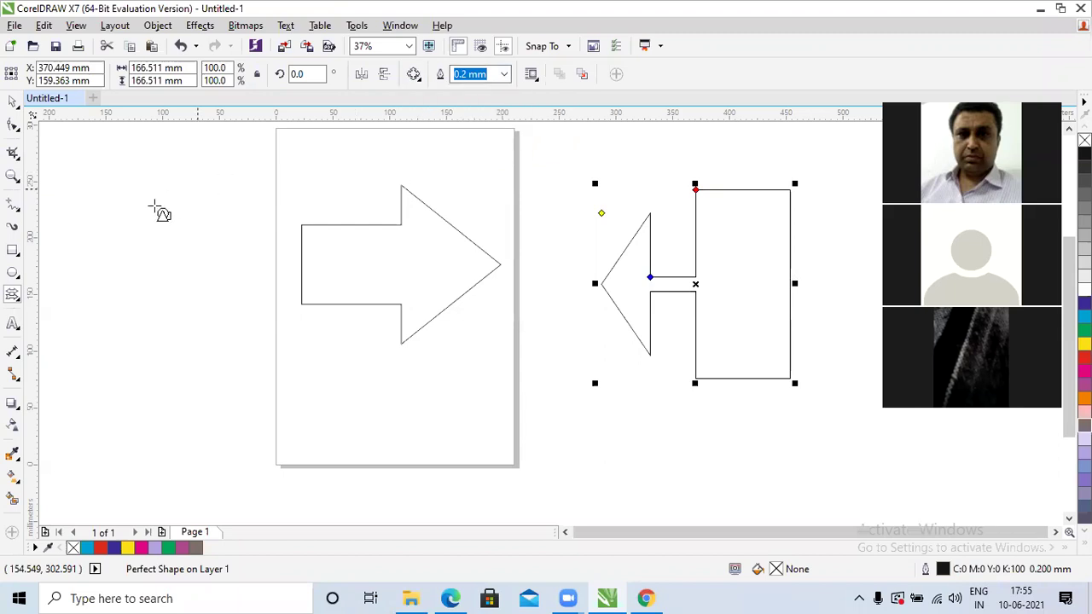
{"action": "left_click_drag", "start_coordinate": [80, 188], "coordinate": [255, 406]}
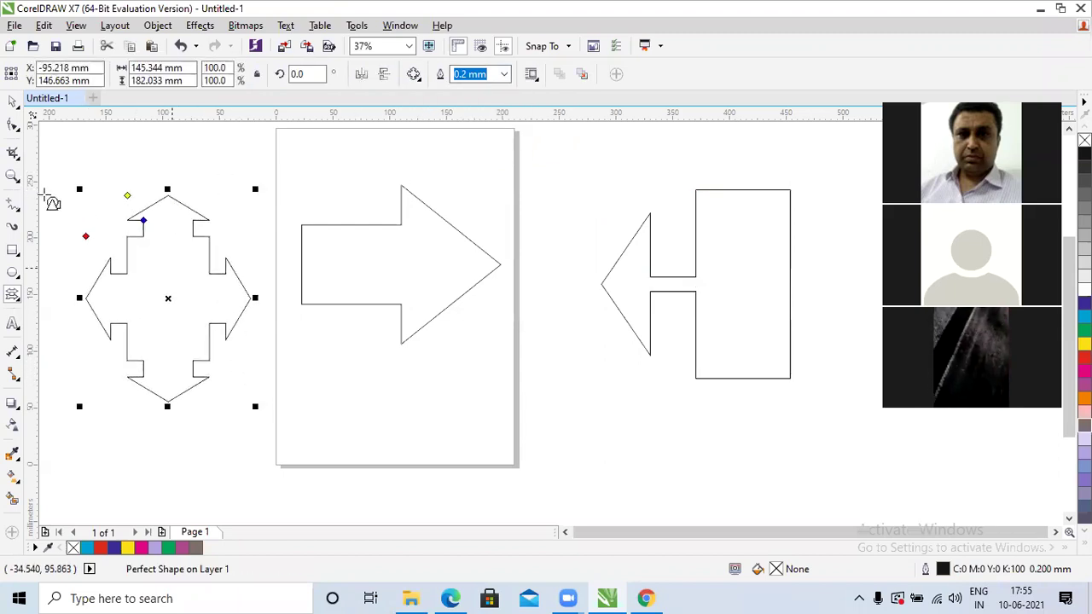
- Delete the four-way arrow, the right-pointing arrow and the left-arrow callout
{"action": "left_click", "coordinate": [13, 124]}
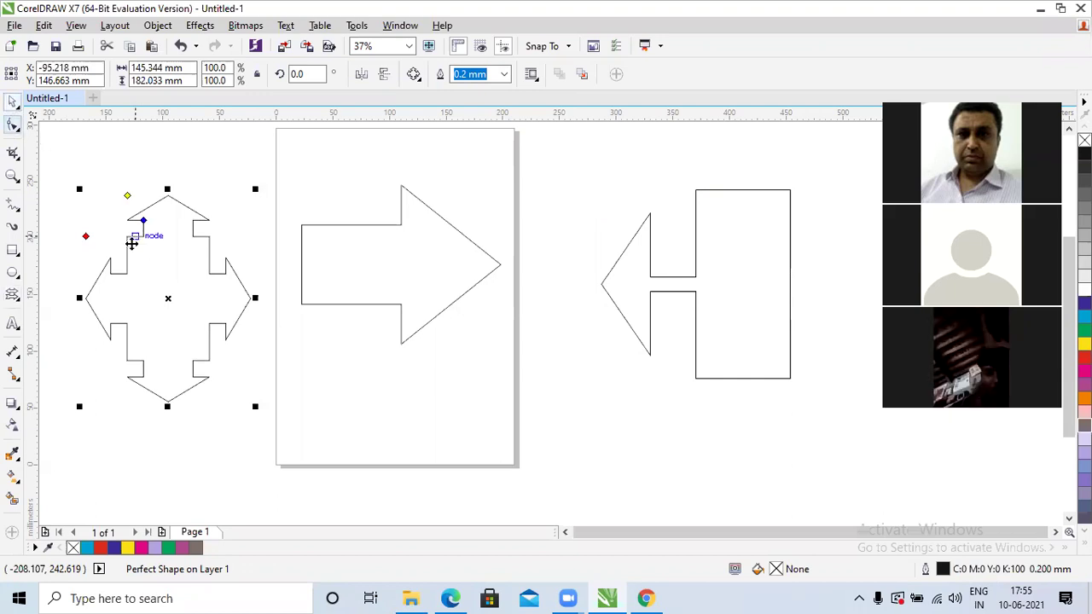
{"action": "key", "text": "Delete"}
{"action": "left_click", "coordinate": [361, 256]}
{"action": "key", "text": "Delete"}
{"action": "left_click", "coordinate": [735, 272]}
{"action": "key", "text": "Delete"}
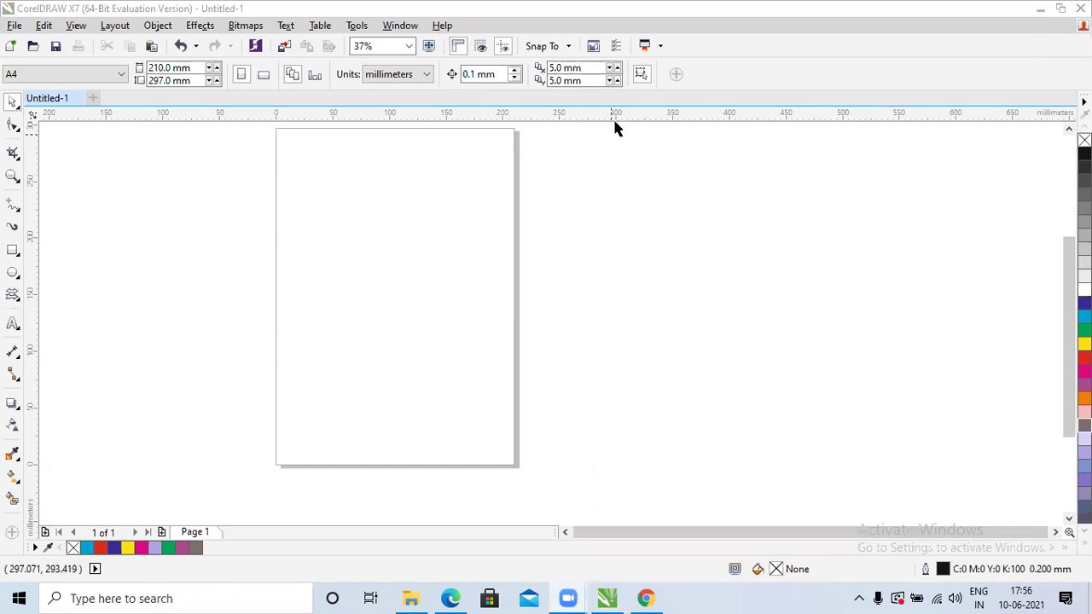
- Draw a rectangle about 169 × 199 mm on the page and save it to the Desktop as a CDR file named with a first name plus "File"
{"action": "left_click", "coordinate": [13, 250]}
{"action": "left_click_drag", "start_coordinate": [297, 180], "coordinate": [489, 406]}
{"action": "left_click", "coordinate": [14, 27]}
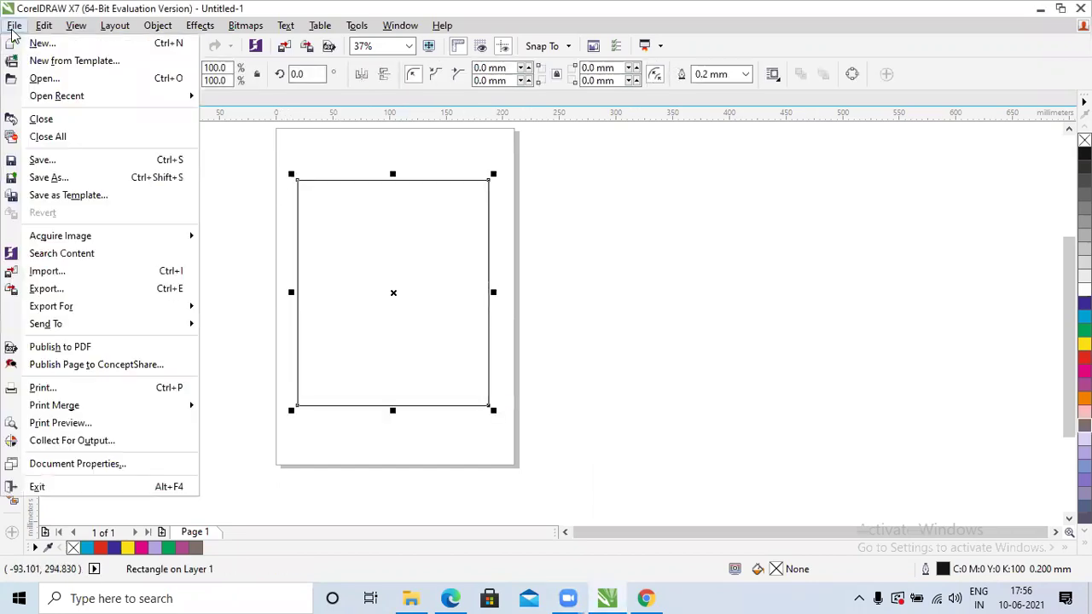
{"action": "left_click", "coordinate": [43, 160]}
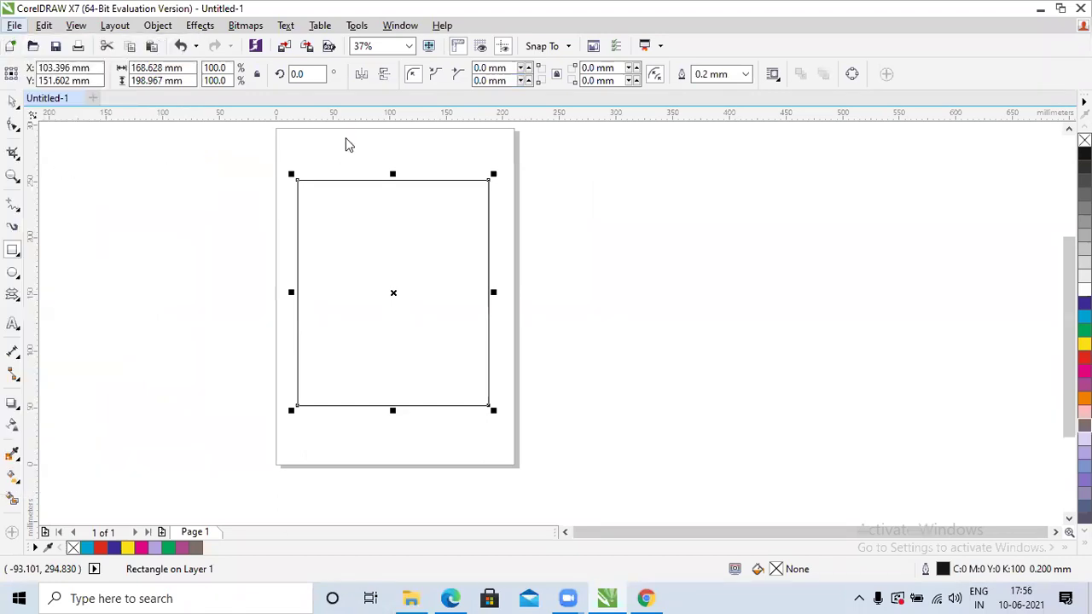
{"action": "left_click", "coordinate": [429, 134]}
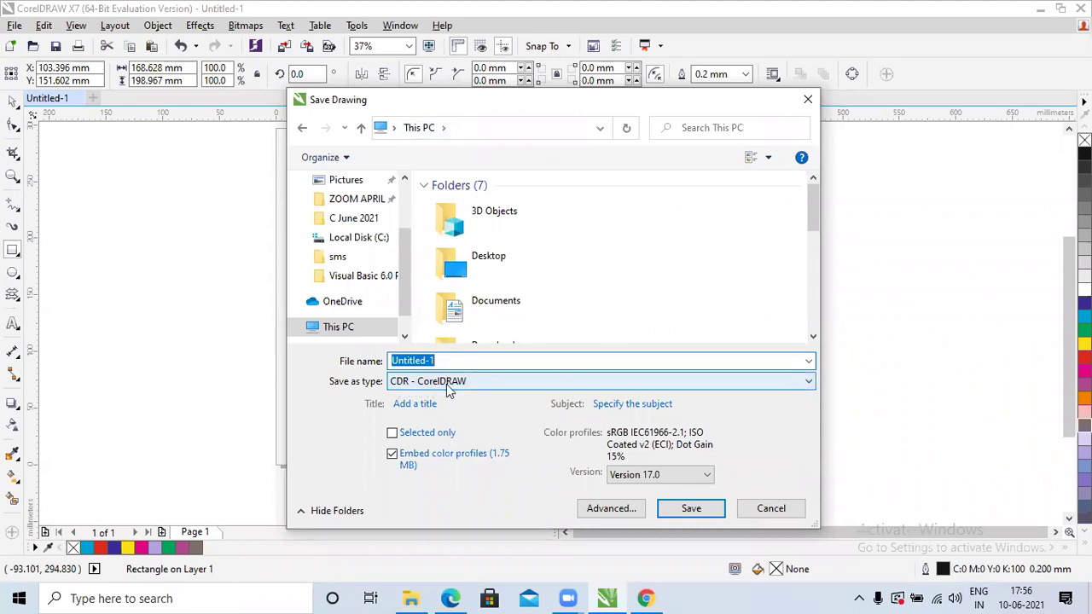
{"action": "left_click", "coordinate": [493, 260]}
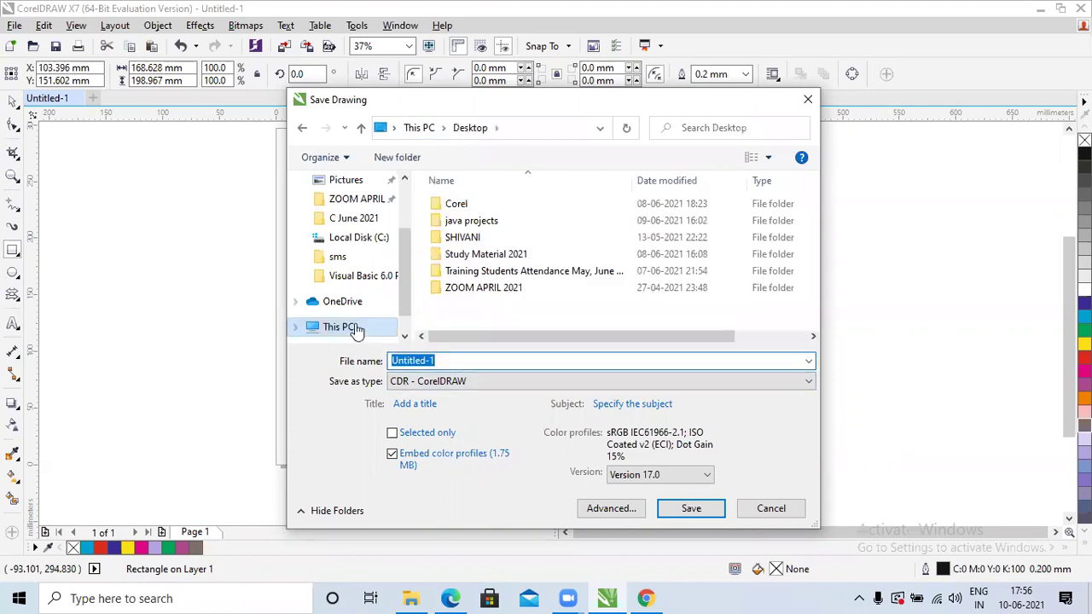
{"action": "type", "text": "Arvind File"}
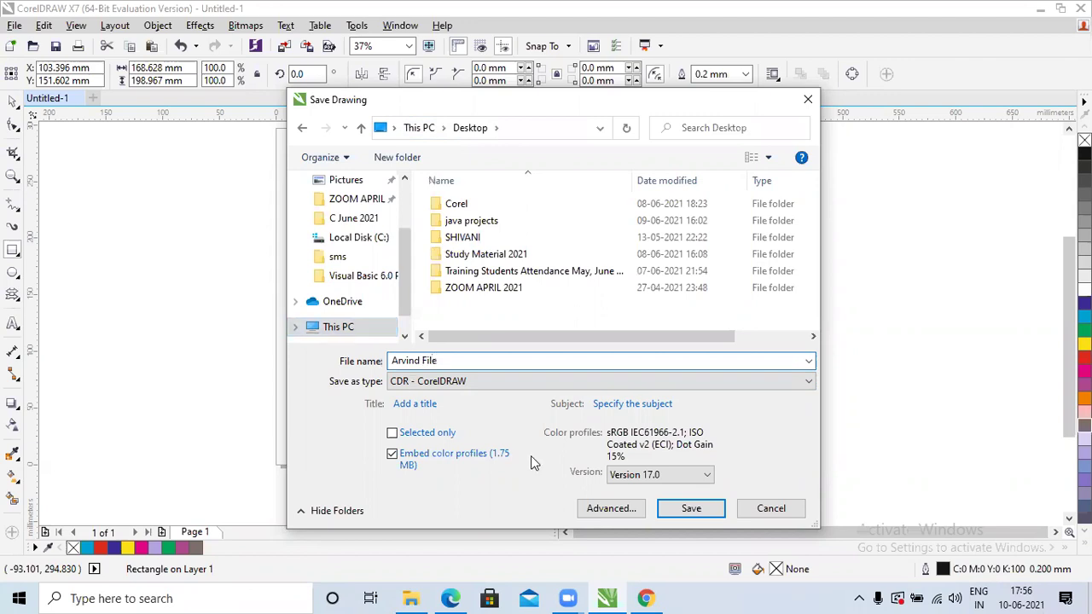
{"action": "left_click", "coordinate": [682, 510]}
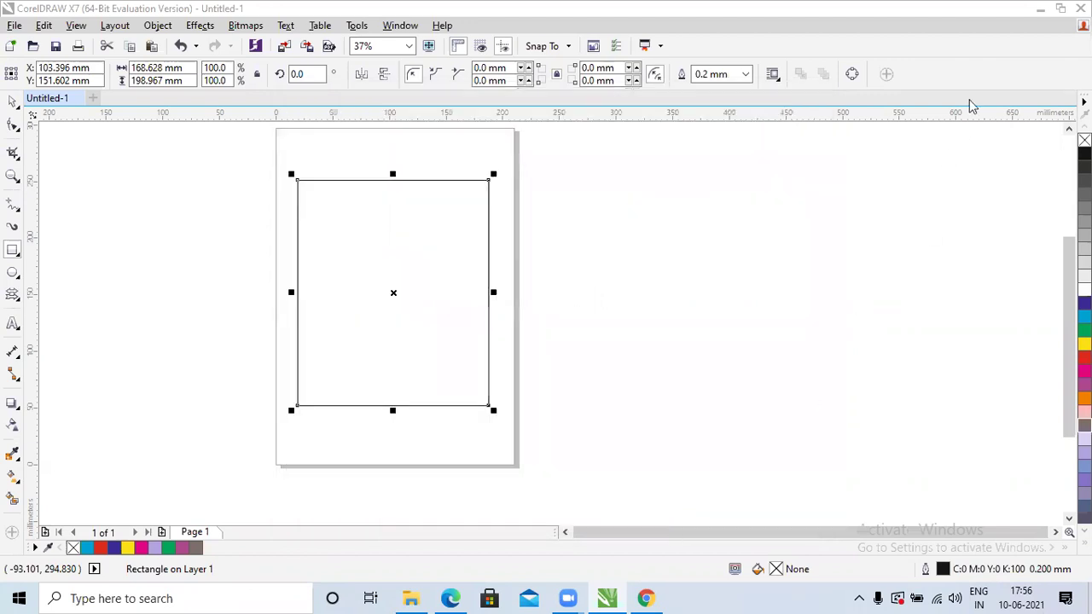
- Check the desktop for the saved CDR file and return to the drawing
{"action": "left_click", "coordinate": [1041, 8]}
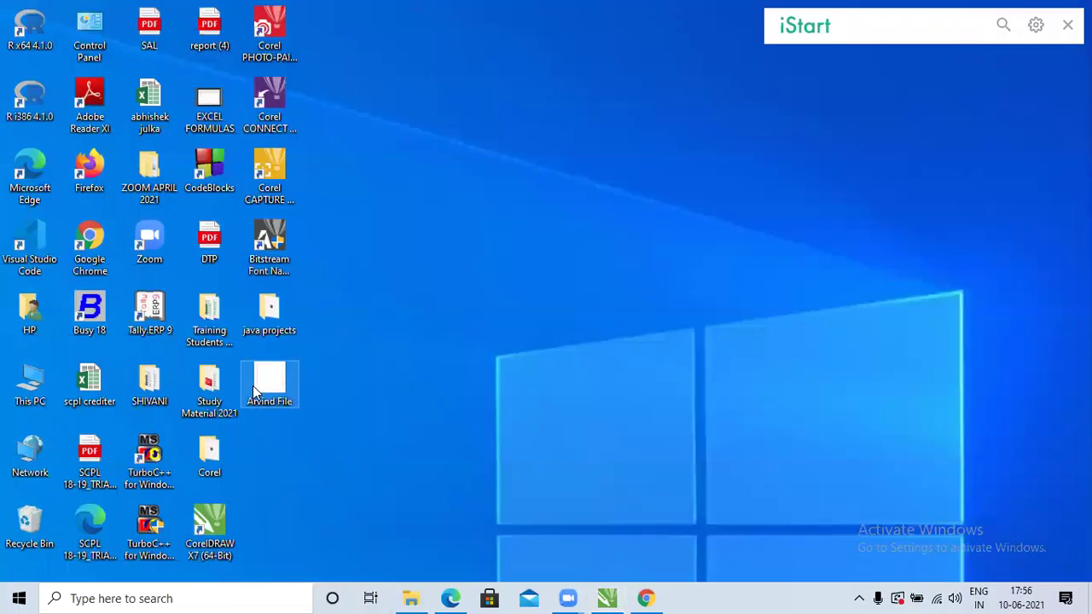
{"action": "left_click", "coordinate": [606, 599]}
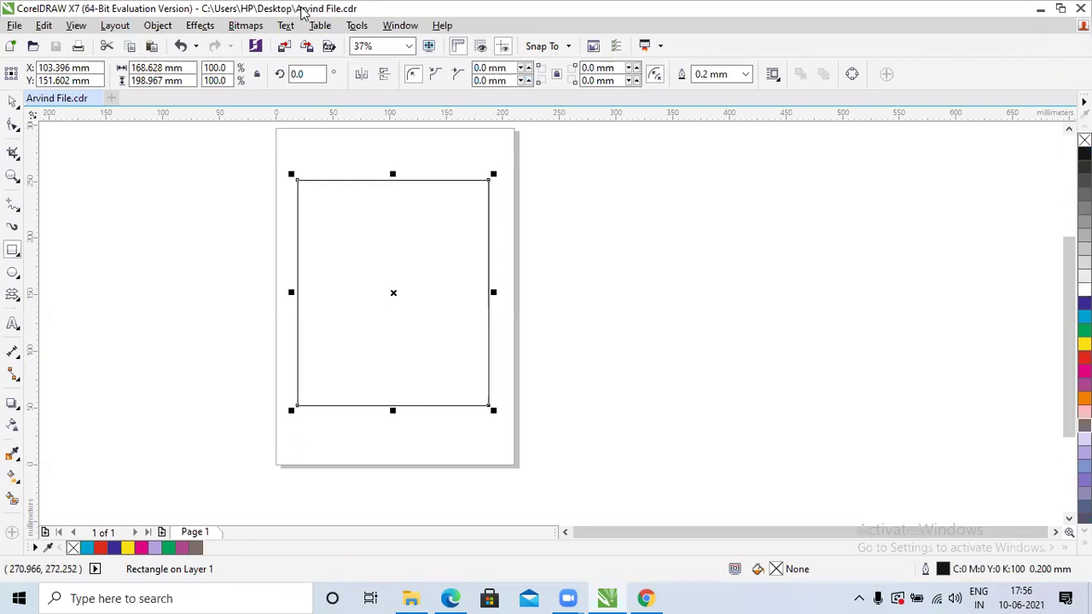
- Publish the drawing to the Desktop as a PDF under its existing file name, and check the file on the desktop
{"action": "left_click", "coordinate": [14, 26]}
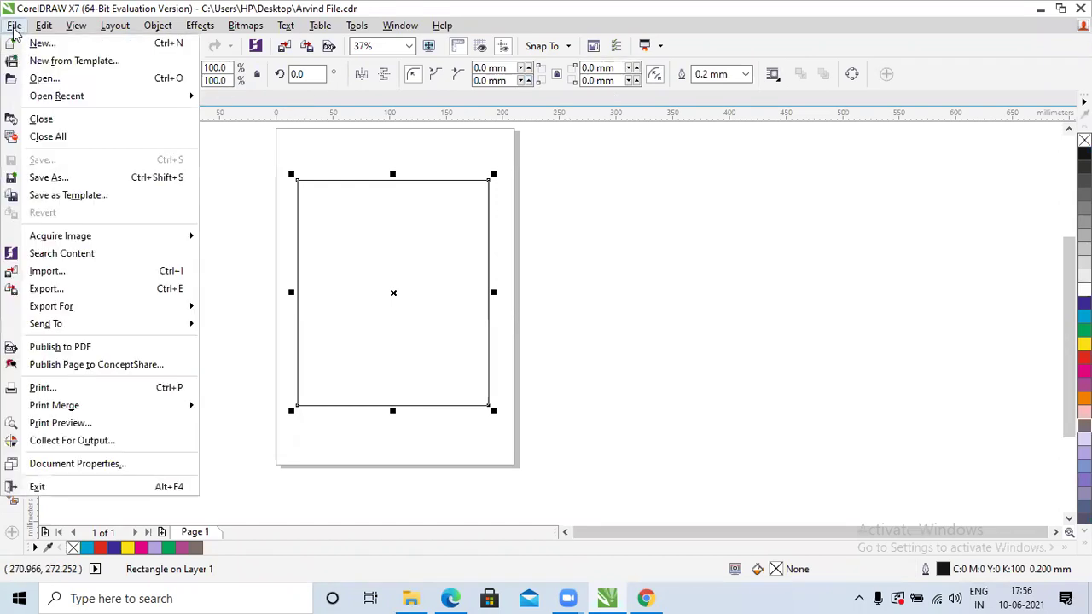
{"action": "key", "text": "Down"}
{"action": "key", "text": "Down"}
{"action": "key", "text": "Down"}
{"action": "key", "text": "Down"}
{"action": "key", "text": "Down"}
{"action": "key", "text": "Down"}
{"action": "key", "text": "Down"}
{"action": "key", "text": "Down"}
{"action": "key", "text": "Down"}
{"action": "key", "text": "Down"}
{"action": "key", "text": "Down"}
{"action": "key", "text": "Down"}
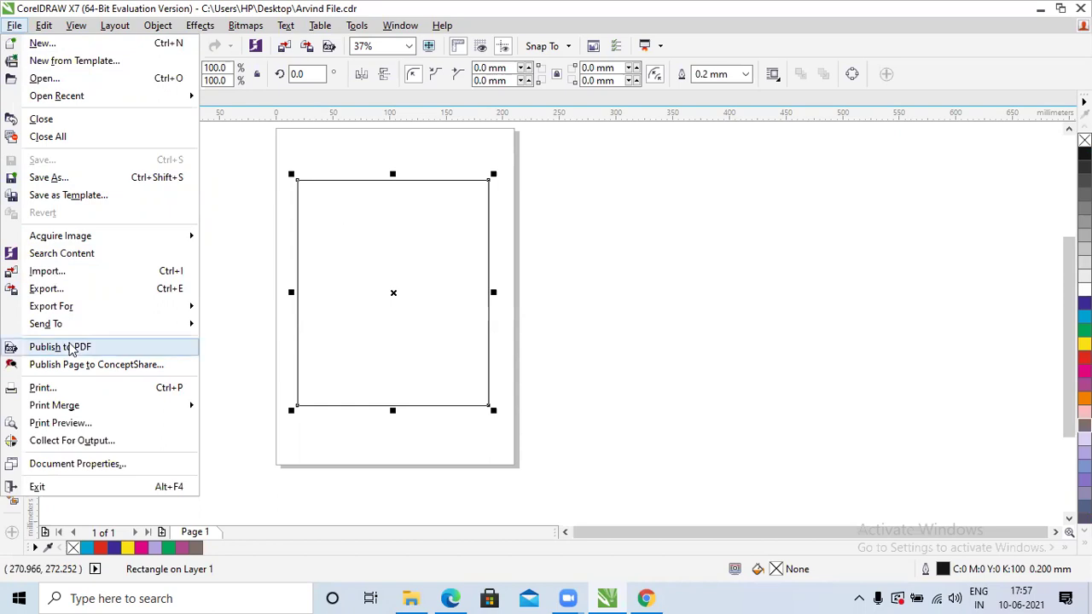
{"action": "left_click", "coordinate": [71, 348]}
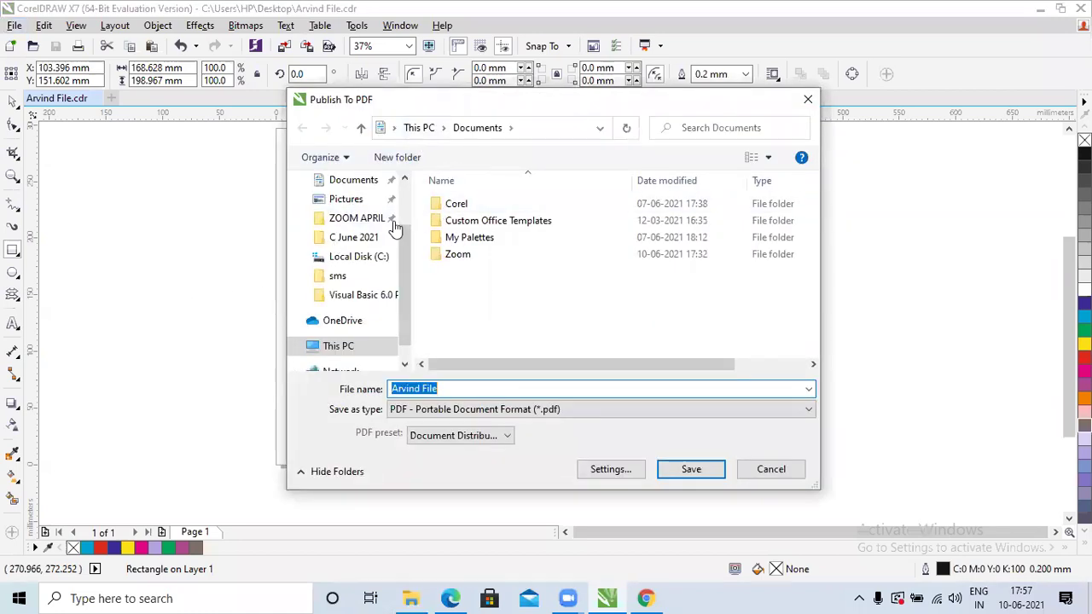
{"action": "left_click", "coordinate": [419, 128]}
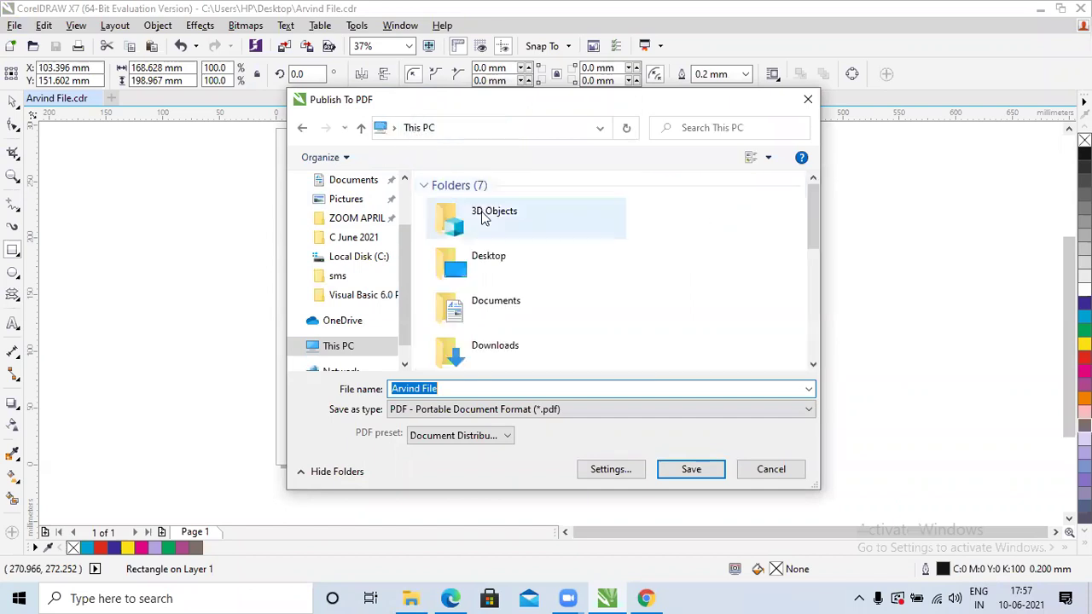
{"action": "double_click", "coordinate": [478, 267]}
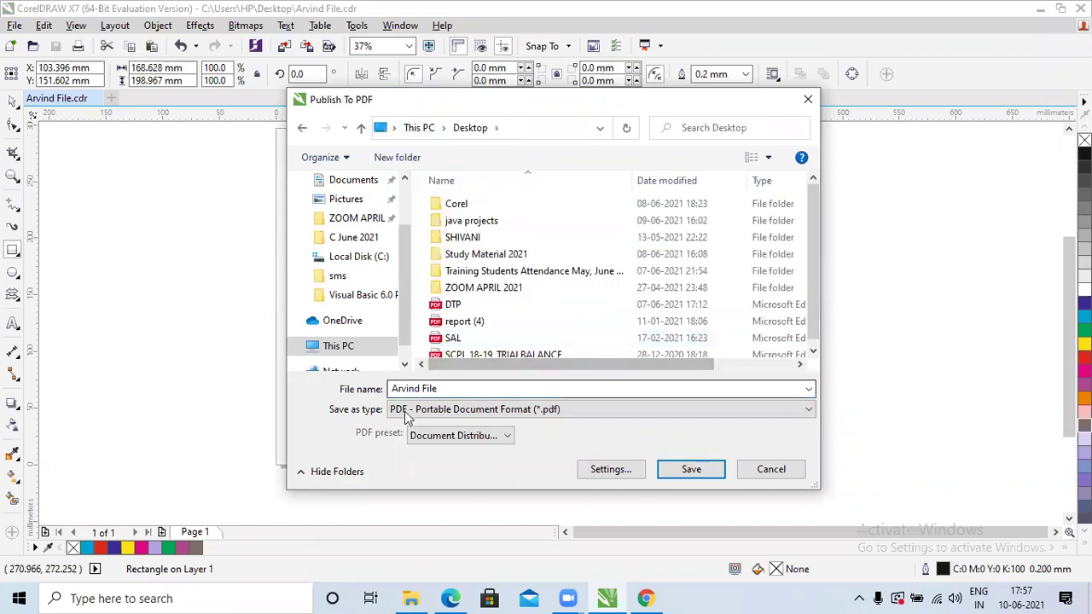
{"action": "left_click", "coordinate": [687, 472]}
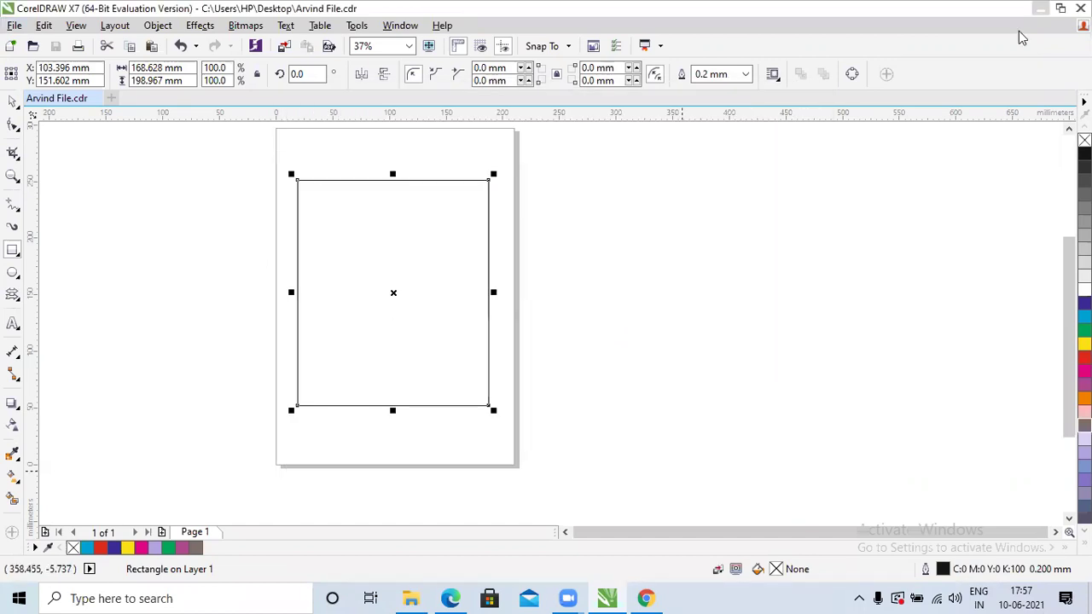
{"action": "left_click", "coordinate": [1040, 8]}
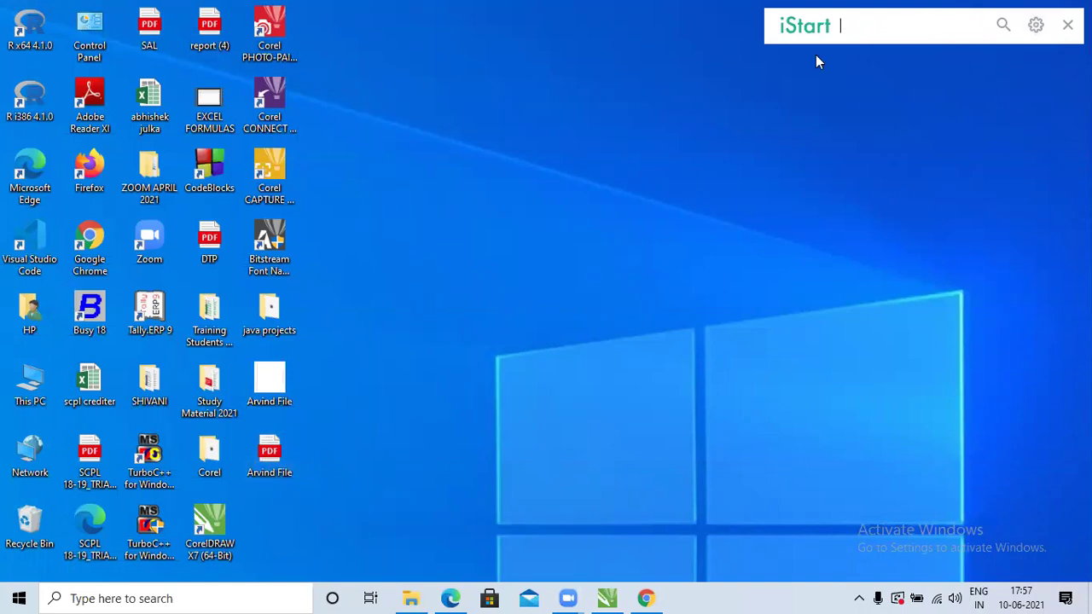
{"action": "left_click", "coordinate": [605, 597]}
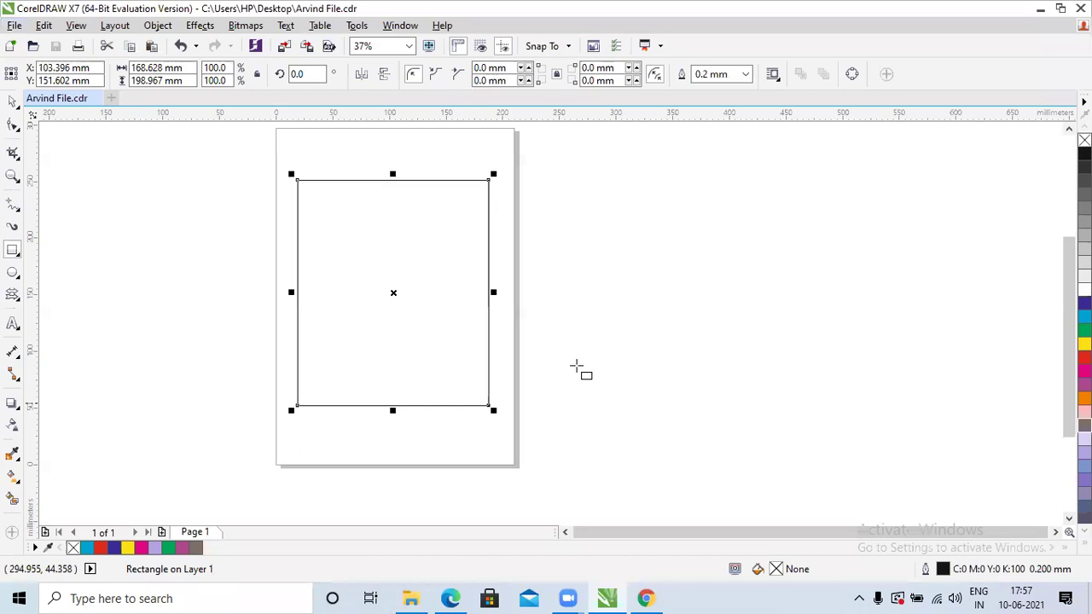
- Draw a parallelogram flowchart shape about 260 × 200 mm to the right of the page
{"action": "left_click", "coordinate": [13, 296]}
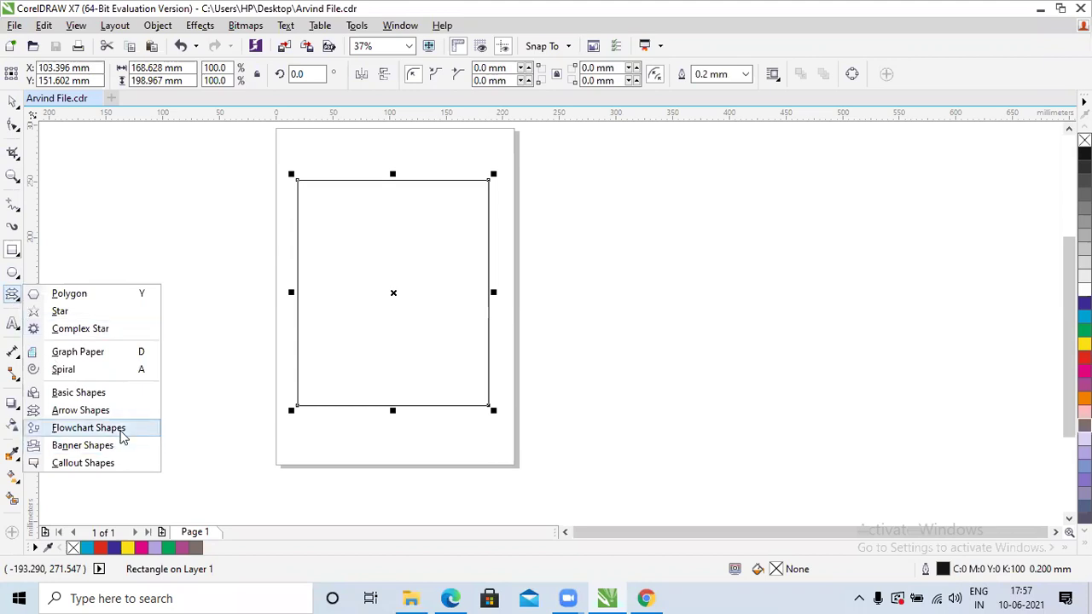
{"action": "left_click", "coordinate": [89, 428]}
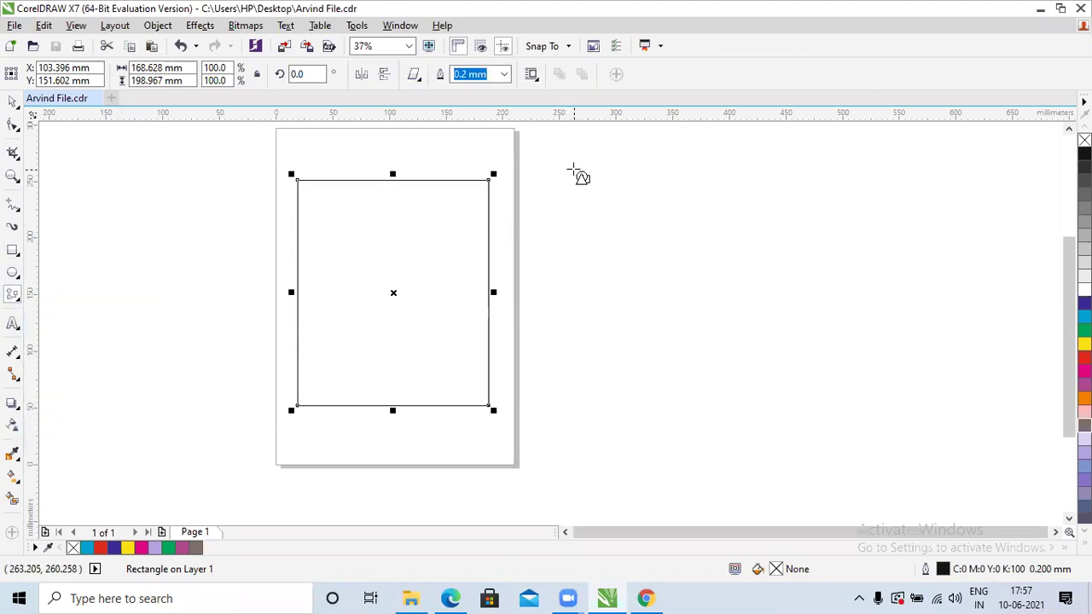
{"action": "left_click_drag", "start_coordinate": [575, 171], "coordinate": [634, 250]}
{"action": "left_click_drag", "start_coordinate": [674, 305], "coordinate": [873, 397]}
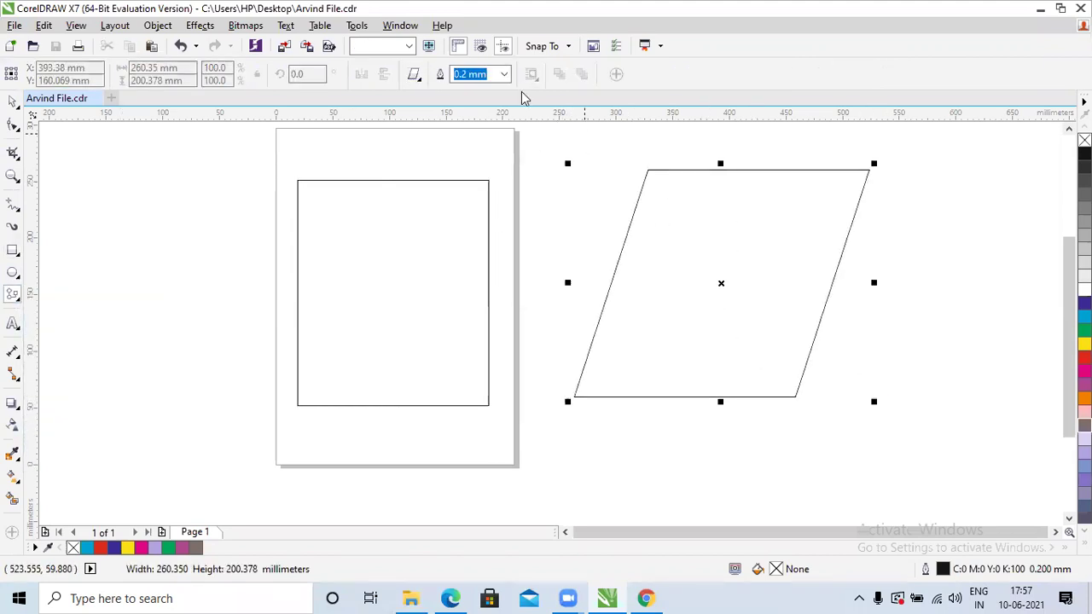
- Draw a horizontal cylinder flowchart shape about 138 × 51 mm and an upright one about 73 × 133 mm left of the page
{"action": "left_click", "coordinate": [415, 77]}
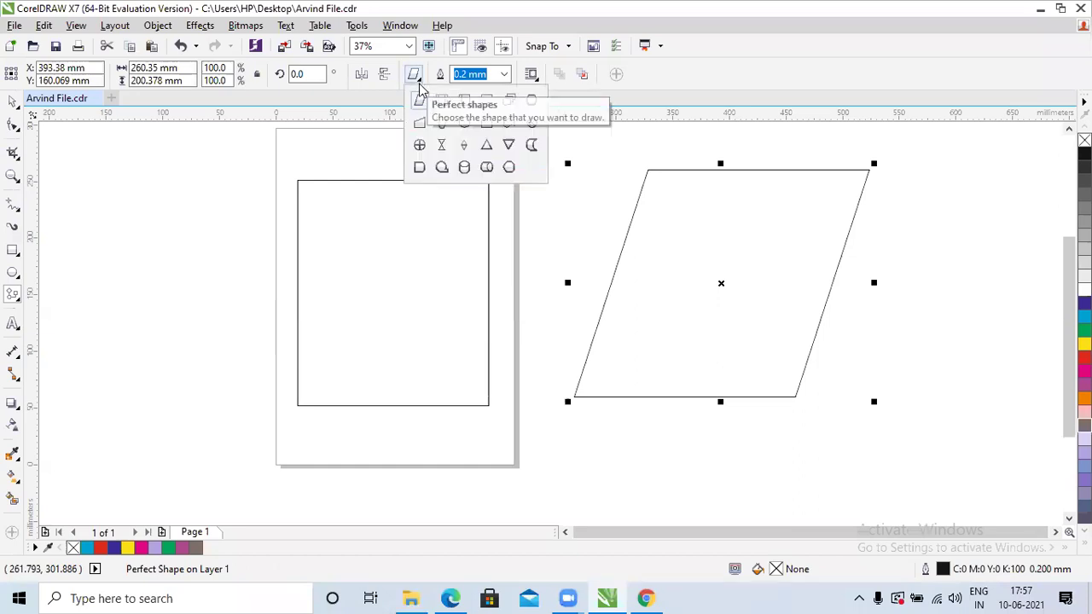
{"action": "left_click", "coordinate": [488, 167]}
{"action": "mouse_move", "coordinate": [110, 192]}
{"action": "left_mouse_down"}
{"action": "mouse_move", "coordinate": [151, 307]}
{"action": "mouse_move", "coordinate": [193, 265]}
{"action": "mouse_move", "coordinate": [254, 251]}
{"action": "left_mouse_up"}
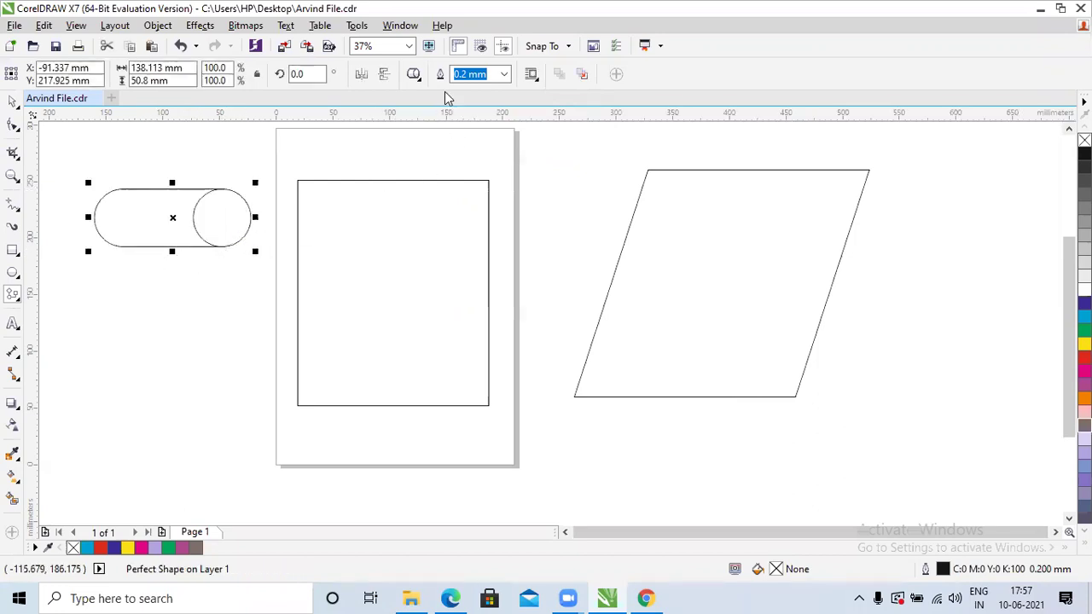
{"action": "left_click", "coordinate": [414, 75]}
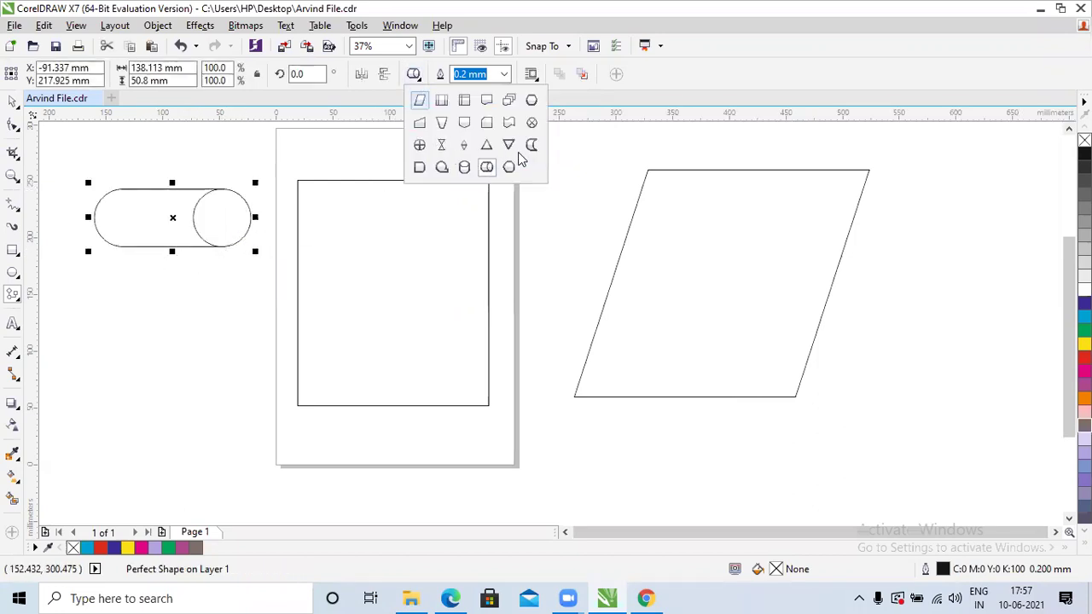
{"action": "left_click", "coordinate": [464, 167]}
{"action": "left_click_drag", "start_coordinate": [168, 318], "coordinate": [252, 430]}
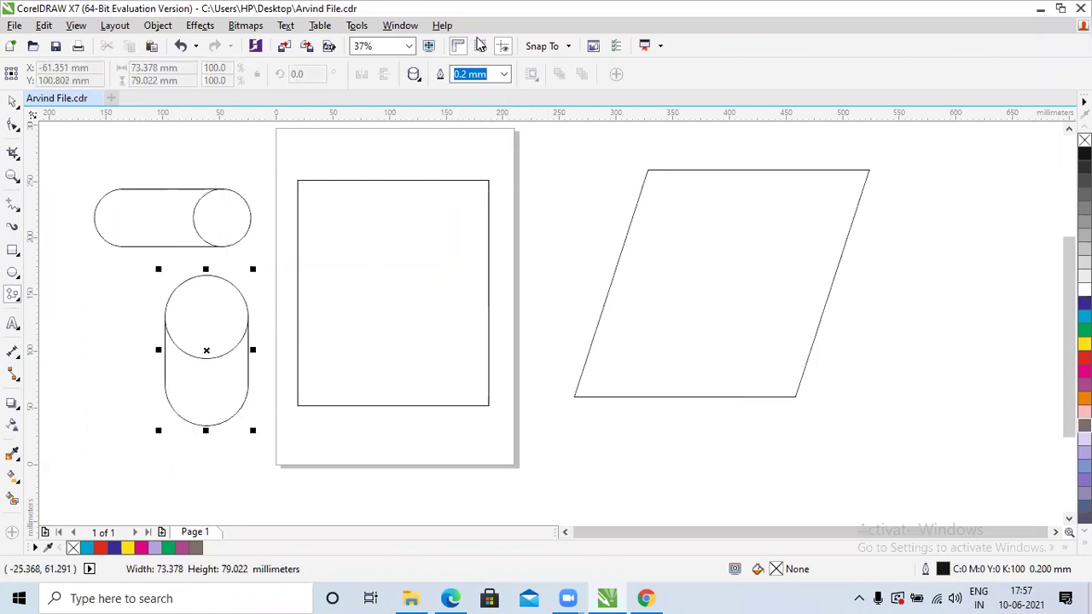
- Draw a multiple-document flowchart shape about 101 × 136 mm to the right of the parallelogram
{"action": "left_click", "coordinate": [415, 77]}
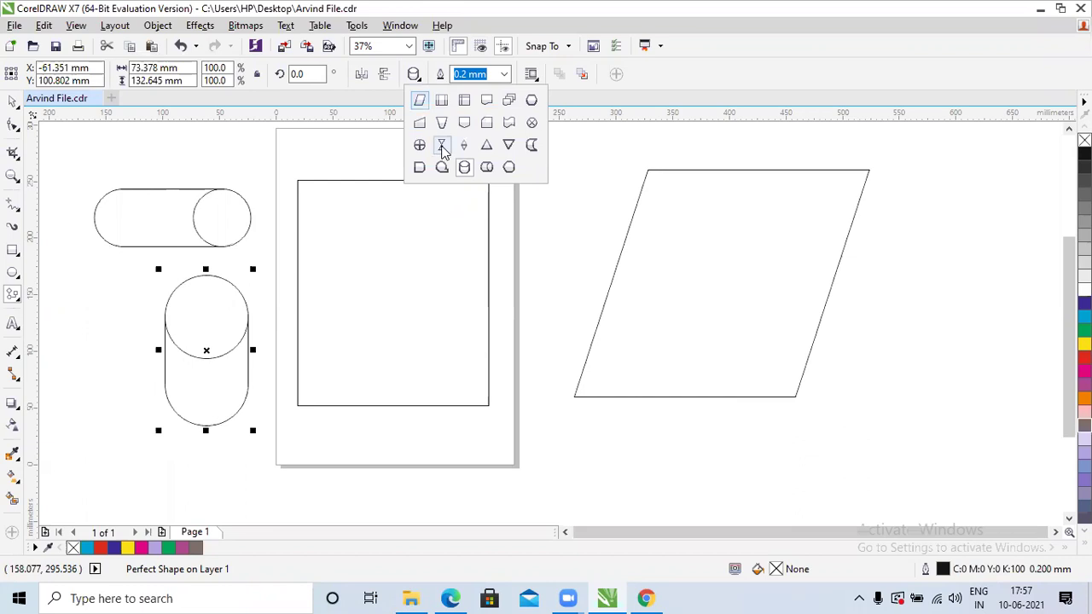
{"action": "left_click", "coordinate": [510, 101]}
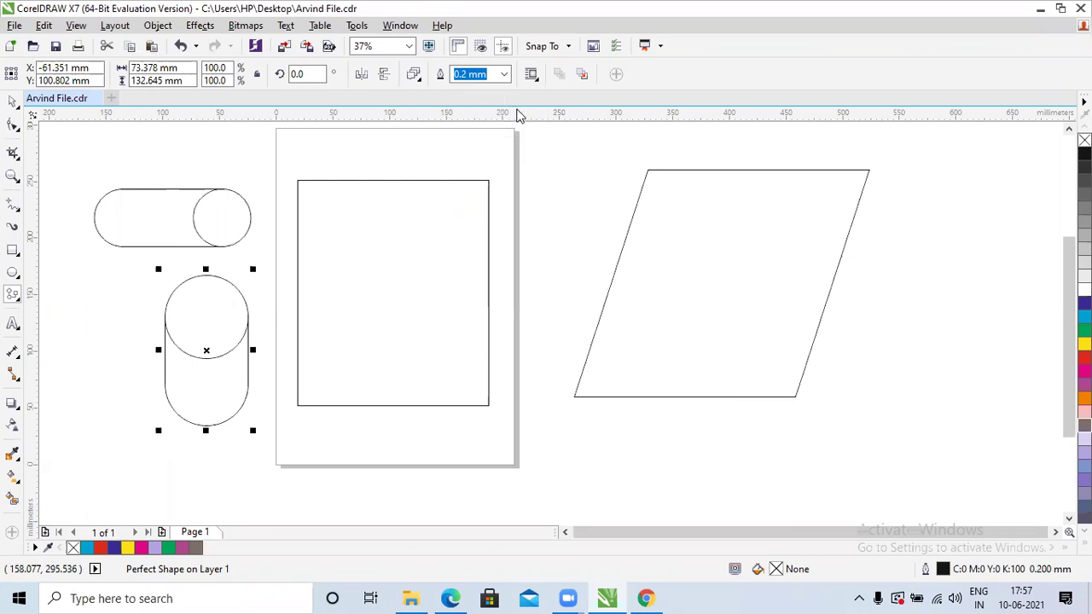
{"action": "left_click_drag", "start_coordinate": [884, 254], "coordinate": [1010, 419]}
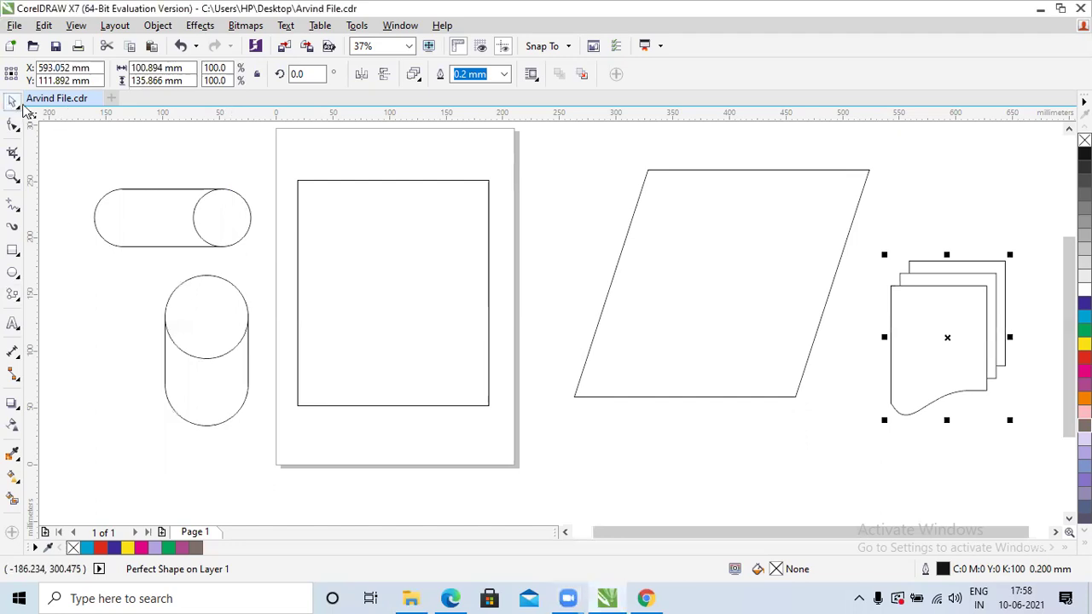
- Delete the rectangle and all the flowchart shapes from the drawing
{"action": "key", "text": "ctrl+a"}
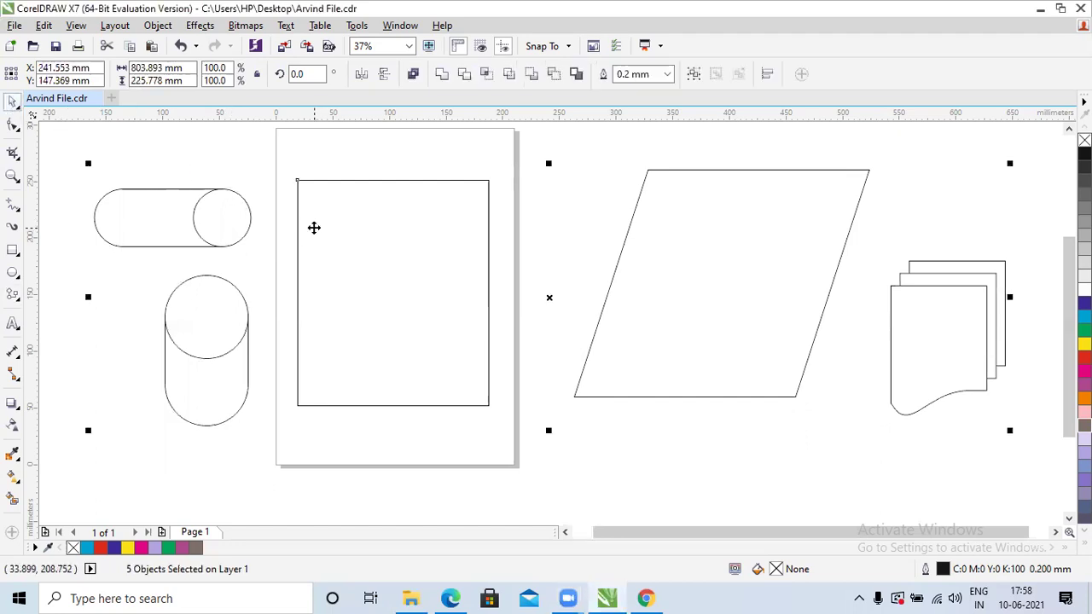
{"action": "key", "text": "Delete"}
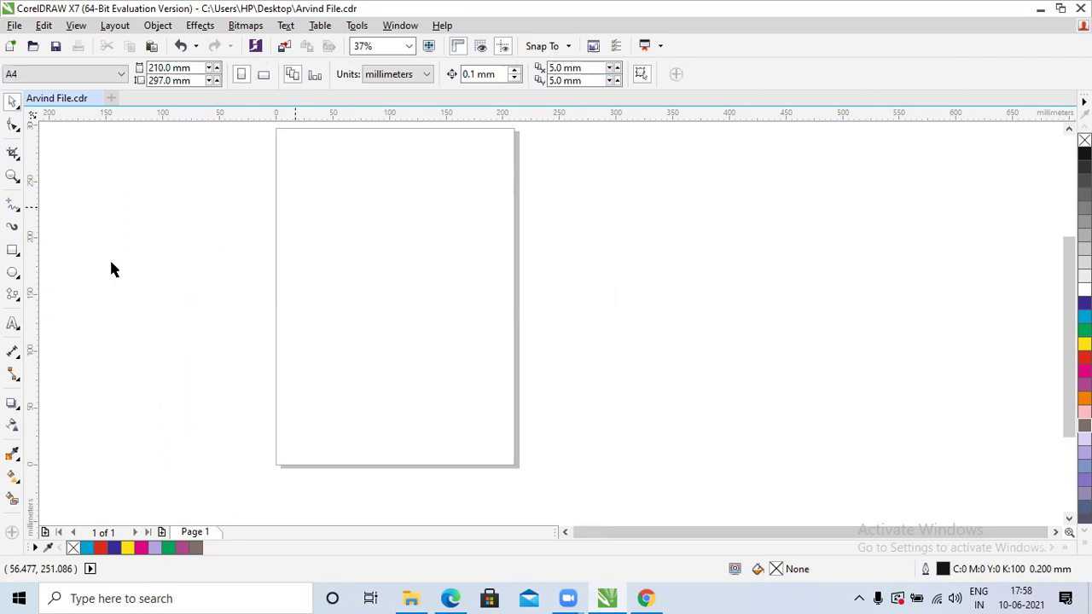
- Draw a folded ribbon banner shape about 412 × 125 mm across the middle of the page
{"action": "left_click", "coordinate": [21, 293]}
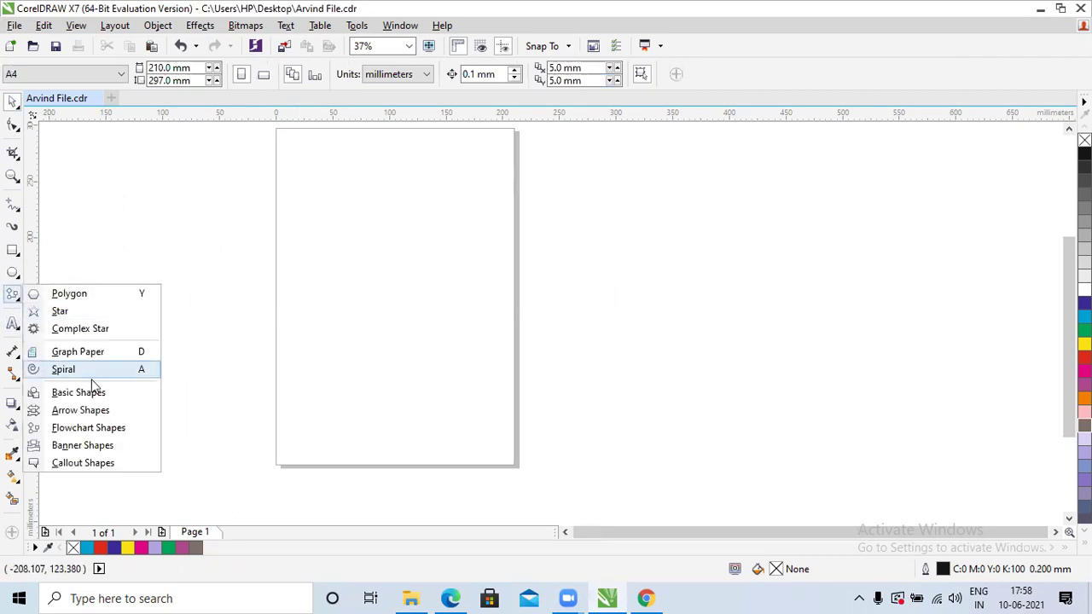
{"action": "left_click", "coordinate": [94, 447]}
{"action": "mouse_move", "coordinate": [204, 232]}
{"action": "left_mouse_down"}
{"action": "mouse_move", "coordinate": [342, 313]}
{"action": "mouse_move", "coordinate": [678, 377]}
{"action": "left_mouse_up"}
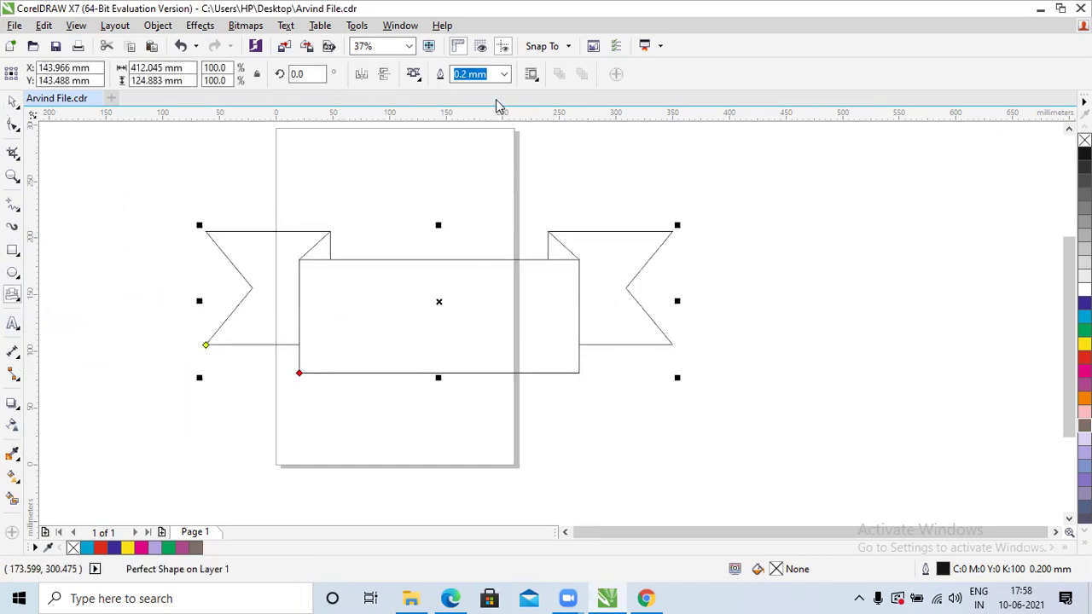
- Draw a wavy banner shape about 214 × 73 mm right of the page and fill it with blue (C100 M100 Y0 K0)
{"action": "left_click", "coordinate": [421, 76]}
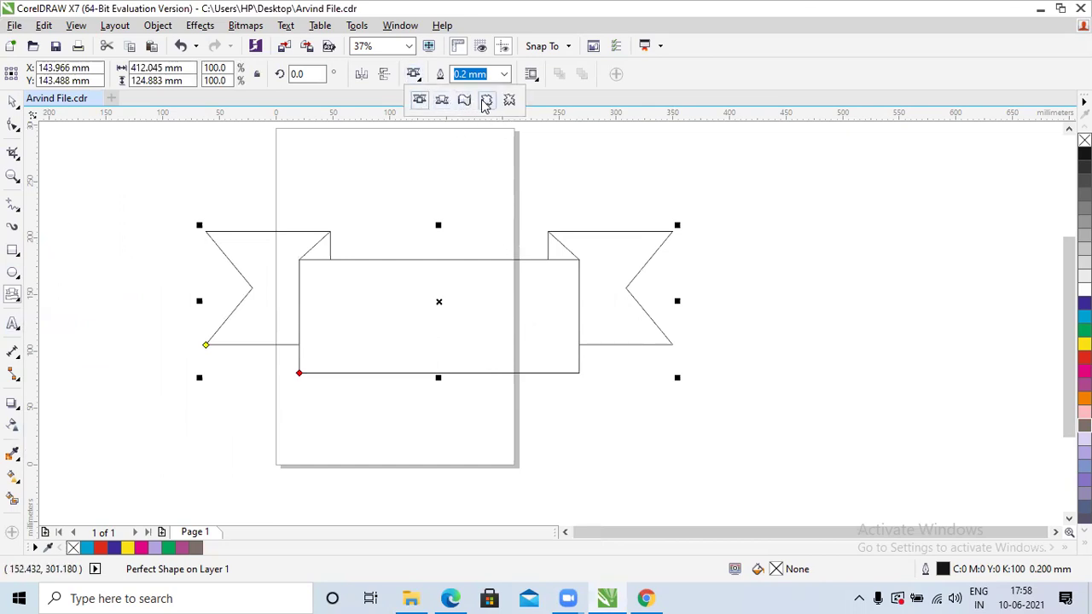
{"action": "left_click", "coordinate": [464, 101]}
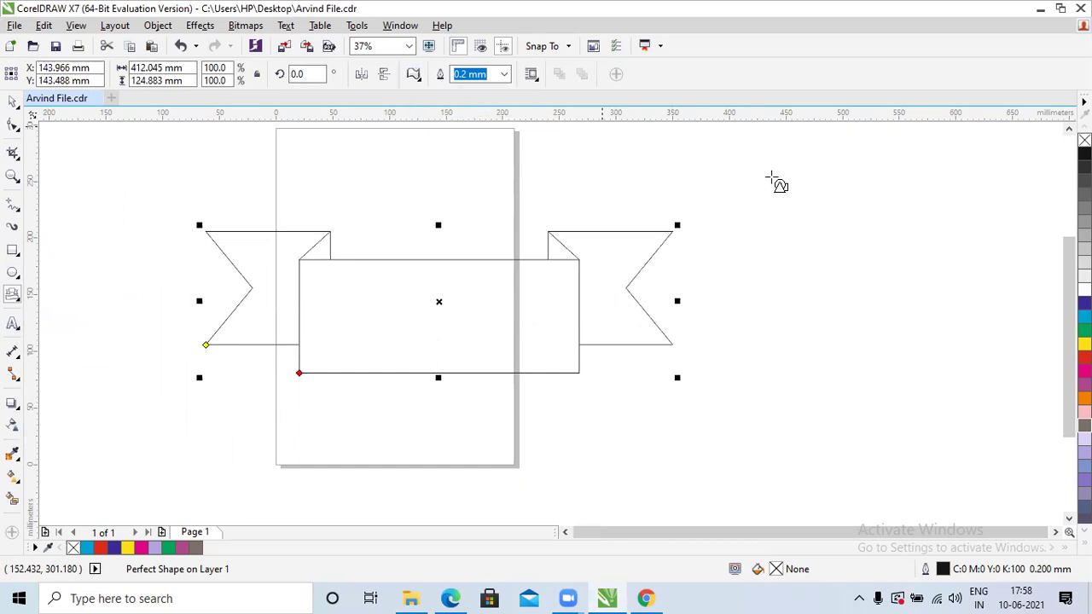
{"action": "left_click_drag", "start_coordinate": [687, 154], "coordinate": [936, 239]}
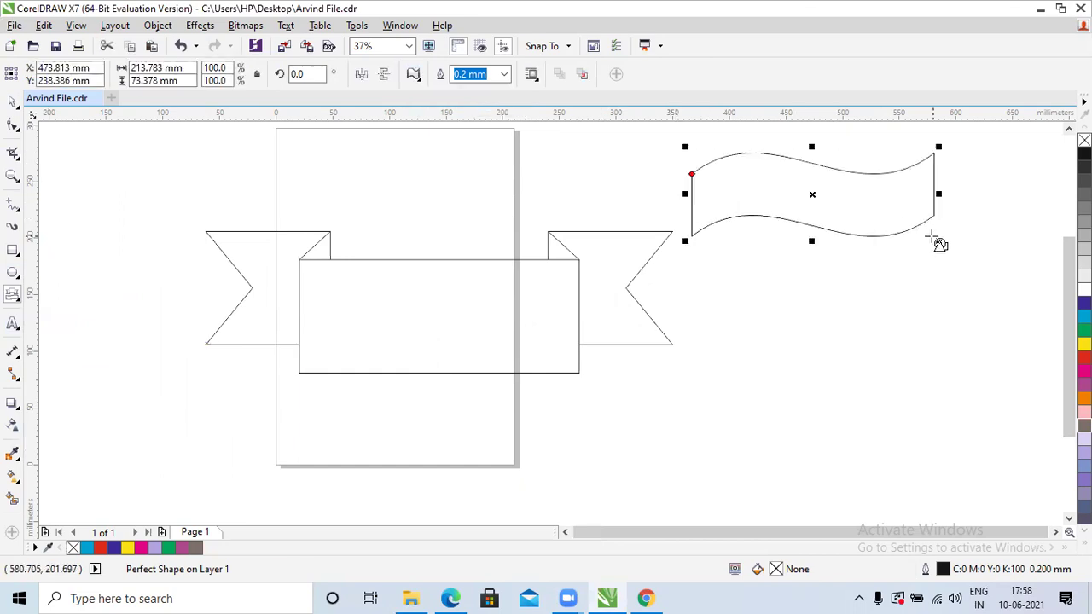
{"action": "left_click", "coordinate": [1085, 303]}
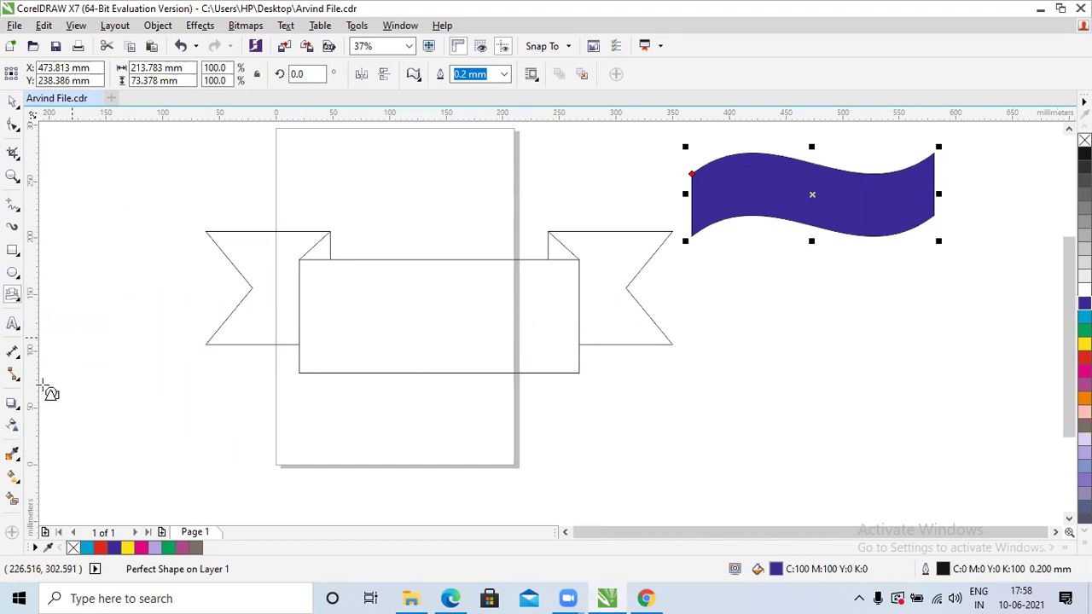
- Draw a rectangular callout shape about 161 × 107 mm below the blue wavy banner
{"action": "left_click", "coordinate": [15, 298]}
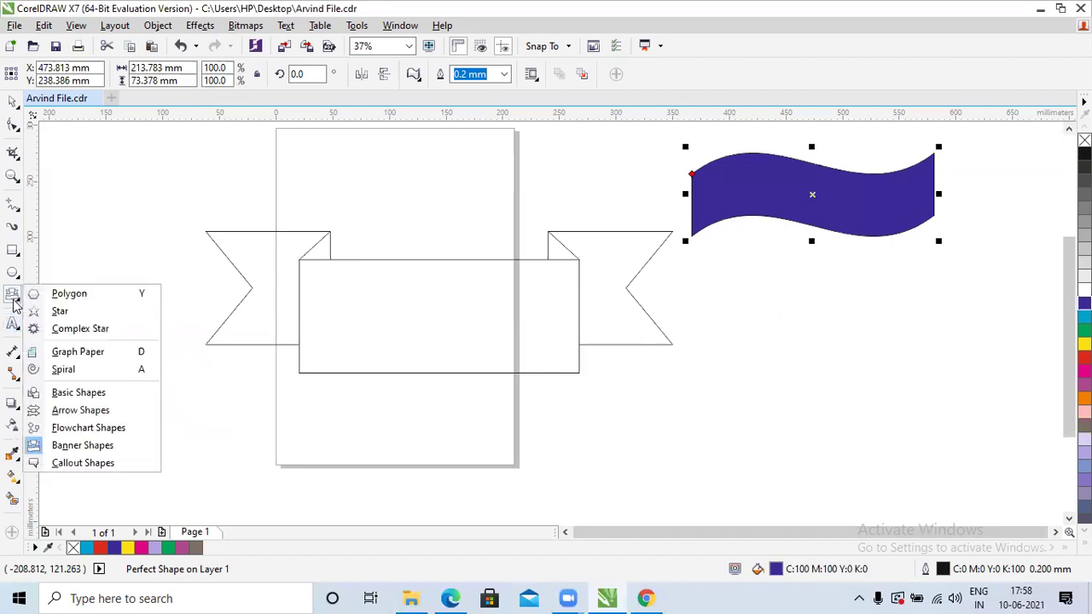
{"action": "left_click", "coordinate": [79, 464]}
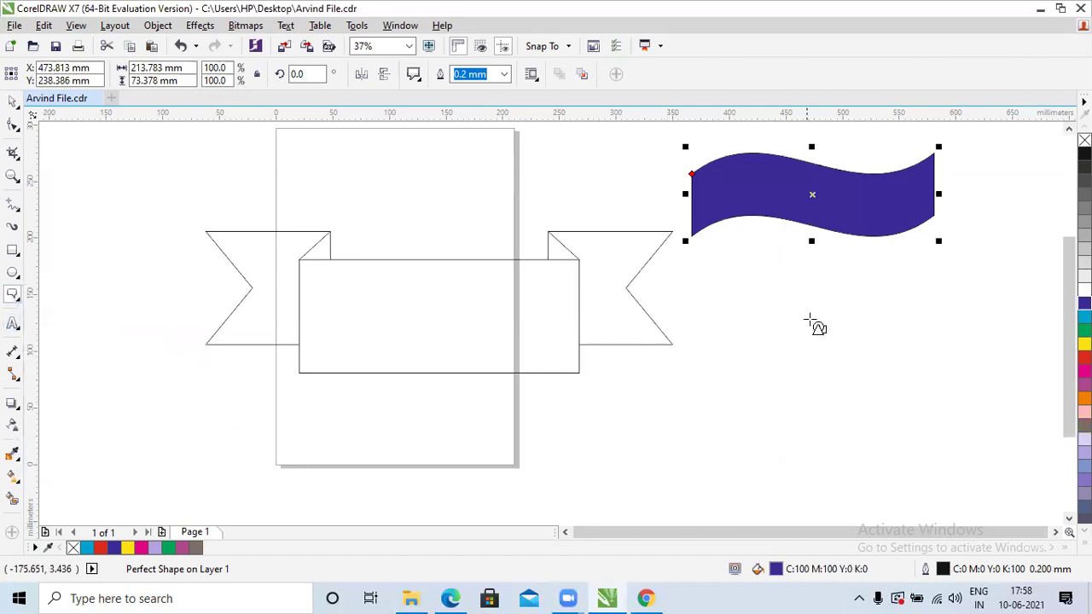
{"action": "left_click_drag", "start_coordinate": [762, 295], "coordinate": [909, 409]}
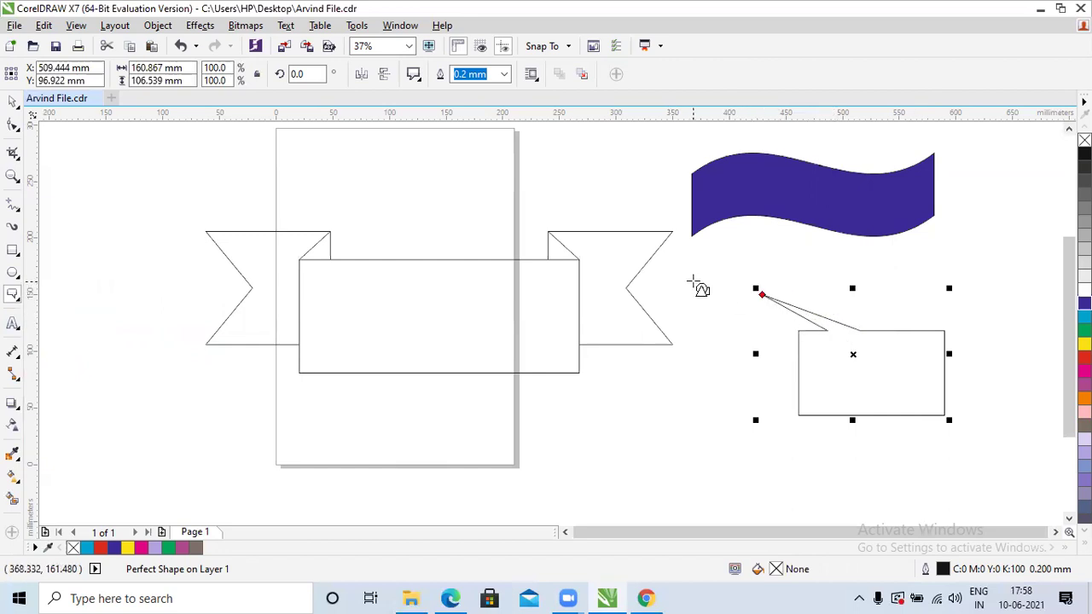
- Draw a cloud thought-bubble callout about 132 × 62 mm on the page above the ribbon banner
{"action": "left_click", "coordinate": [414, 76]}
{"action": "left_click", "coordinate": [420, 122]}
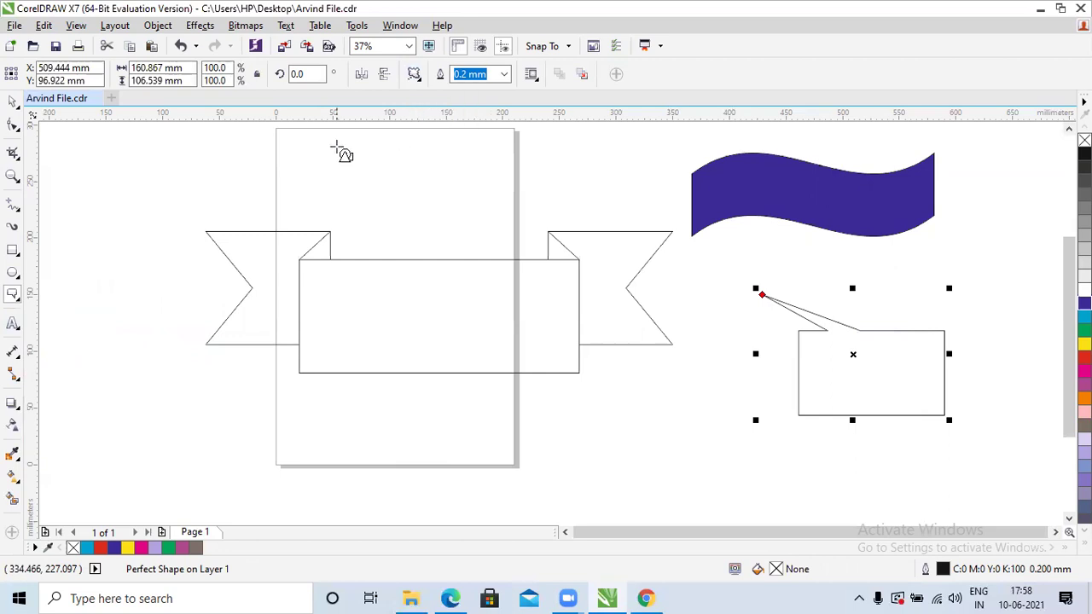
{"action": "left_click_drag", "start_coordinate": [328, 139], "coordinate": [486, 219]}
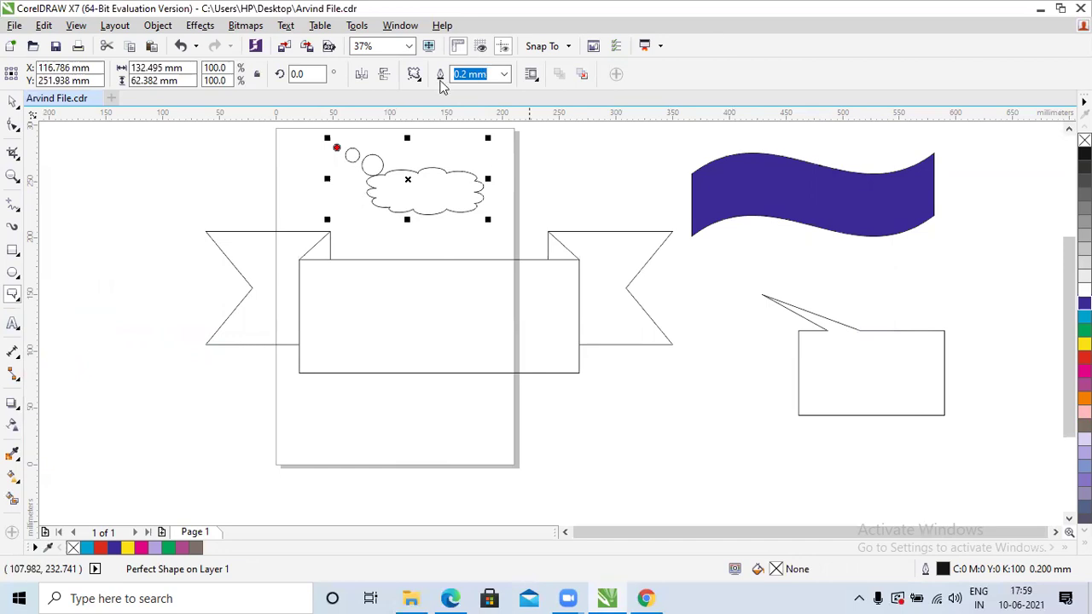
- Draw a round speech callout about 74 × 59 mm between the page and the blue wavy banner
{"action": "left_click", "coordinate": [414, 74]}
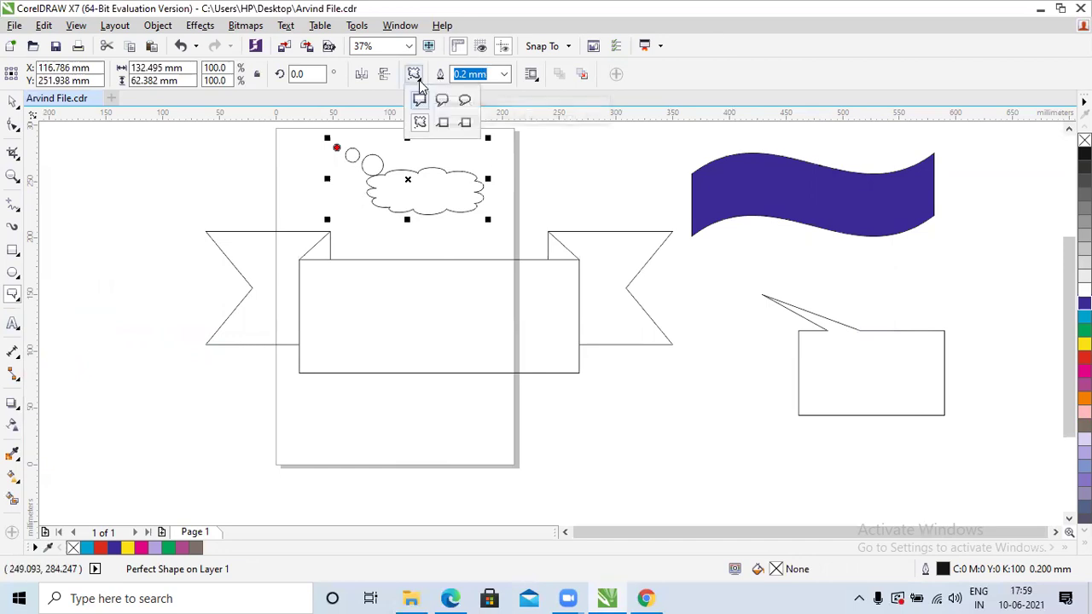
{"action": "left_click", "coordinate": [465, 100]}
{"action": "left_click_drag", "start_coordinate": [587, 136], "coordinate": [680, 198]}
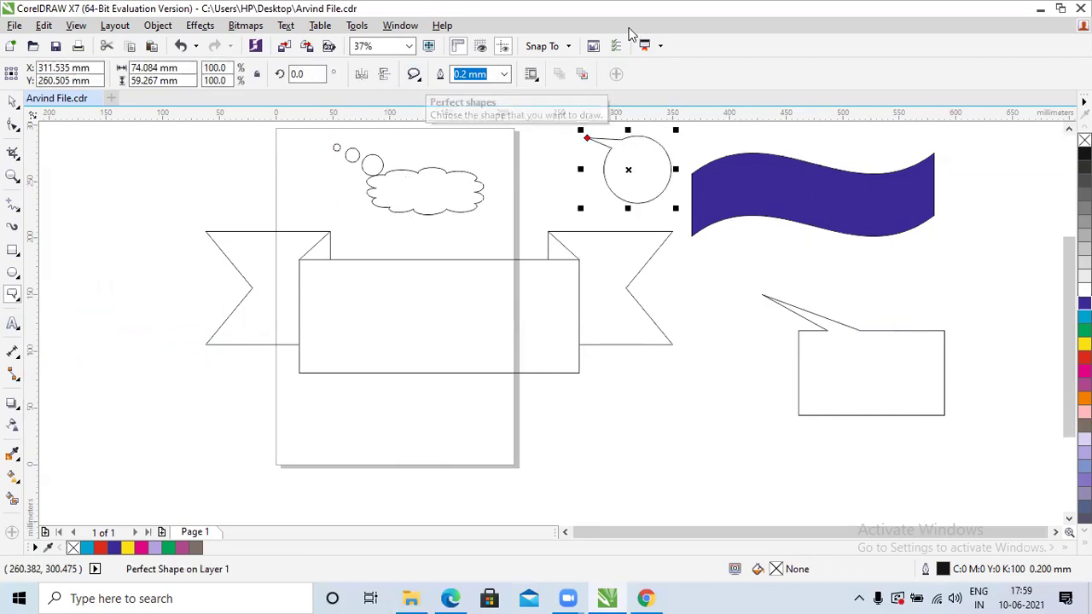
- Delete all the banner and callout shapes from the drawing
{"action": "key", "text": "ctrl+a"}
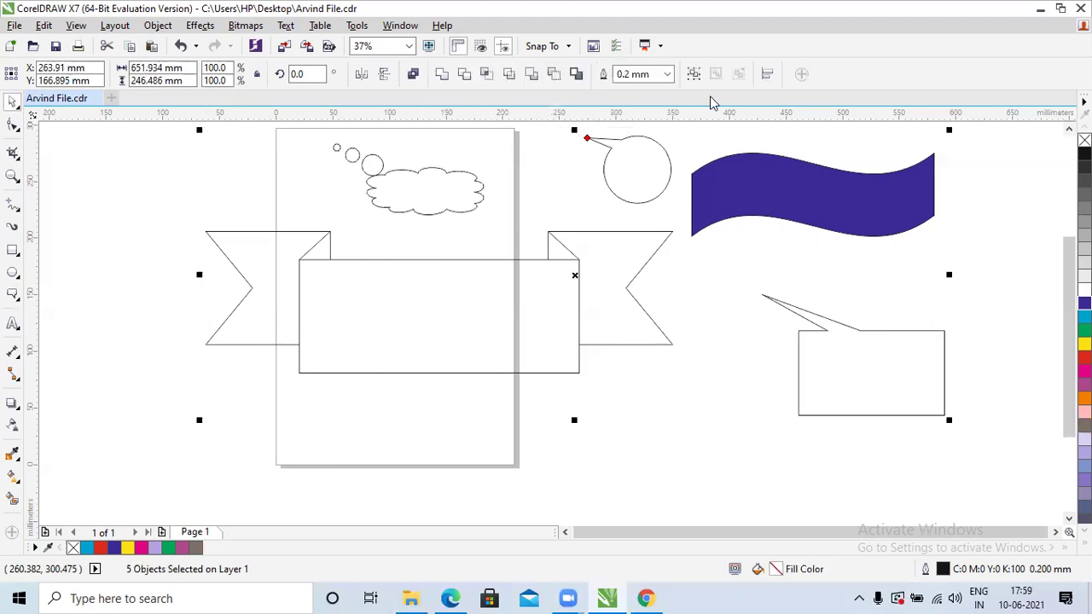
{"action": "key", "text": "Delete"}
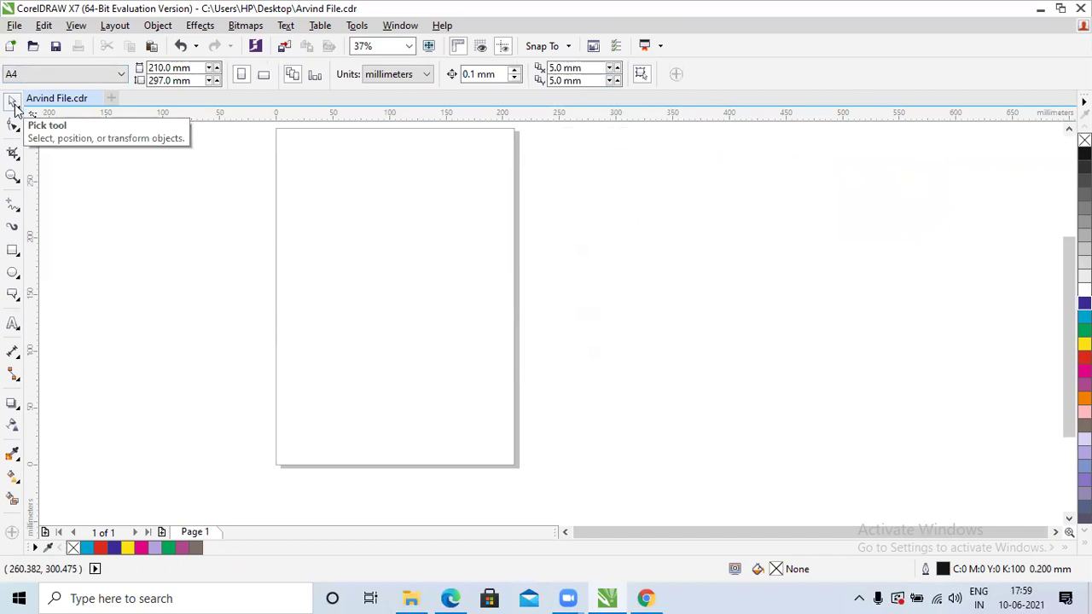
{"action": "left_click", "coordinate": [15, 258]}
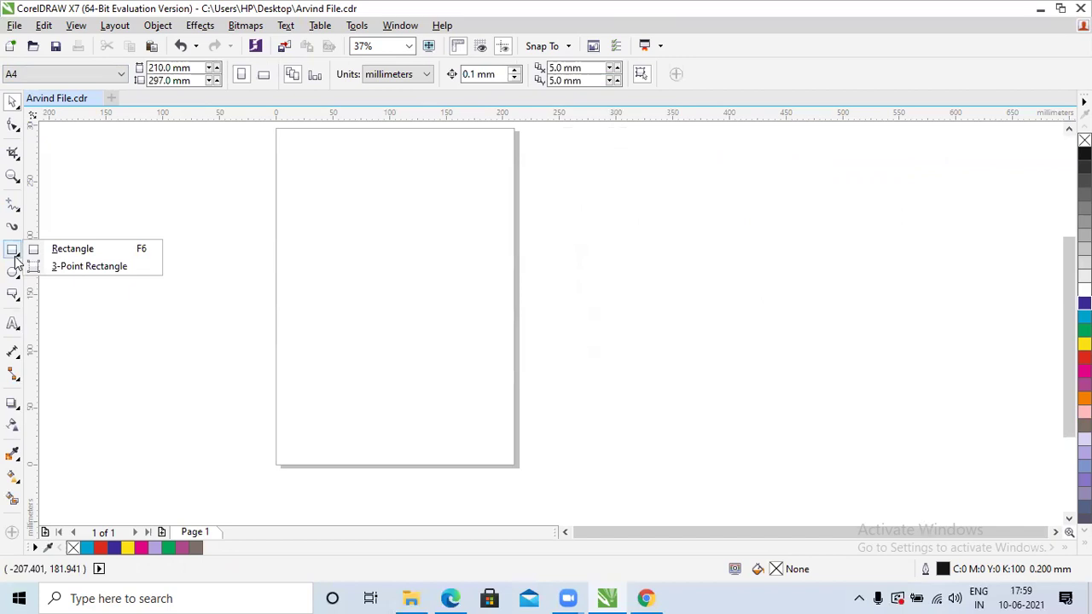
{"action": "left_click", "coordinate": [12, 275]}
{"action": "left_click", "coordinate": [12, 275]}
- Activate the Polygon tool
{"action": "left_click", "coordinate": [14, 297]}
{"action": "left_click", "coordinate": [15, 297]}
{"action": "left_click", "coordinate": [15, 297]}
{"action": "left_click", "coordinate": [69, 294]}
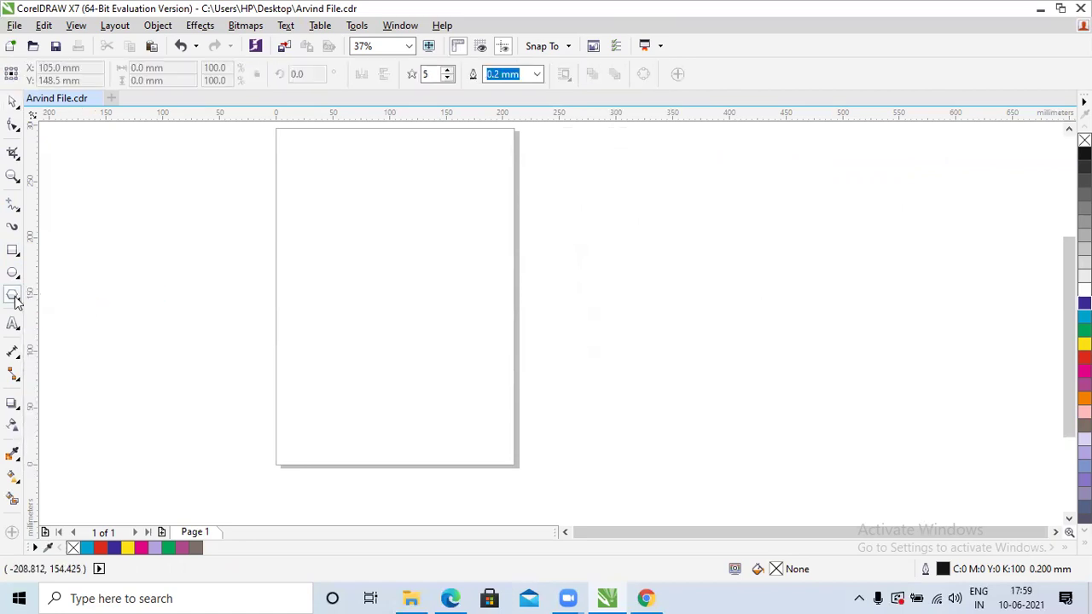